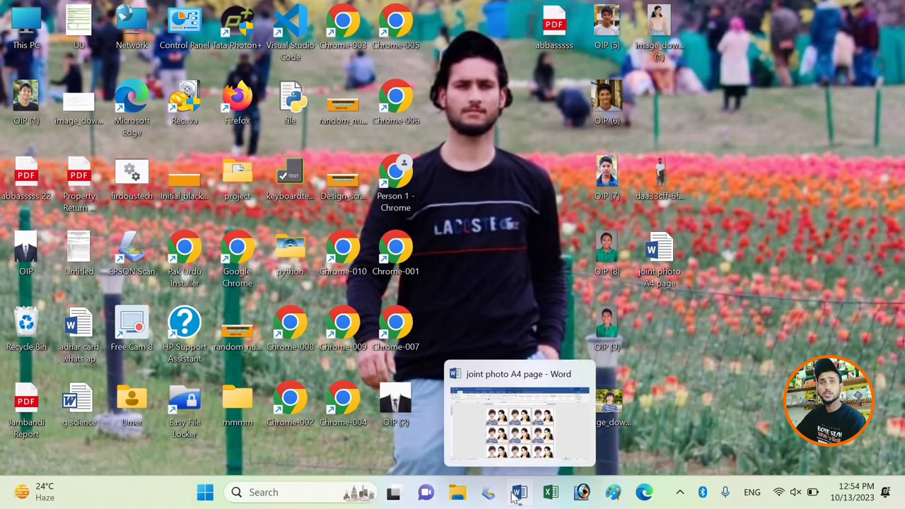
Create a new blank Document1 and maximize it, minimizing the finished joint photo page.
{"action": "left_click", "coordinate": [520, 492]}
{"action": "key", "text": "ctrl+n"}
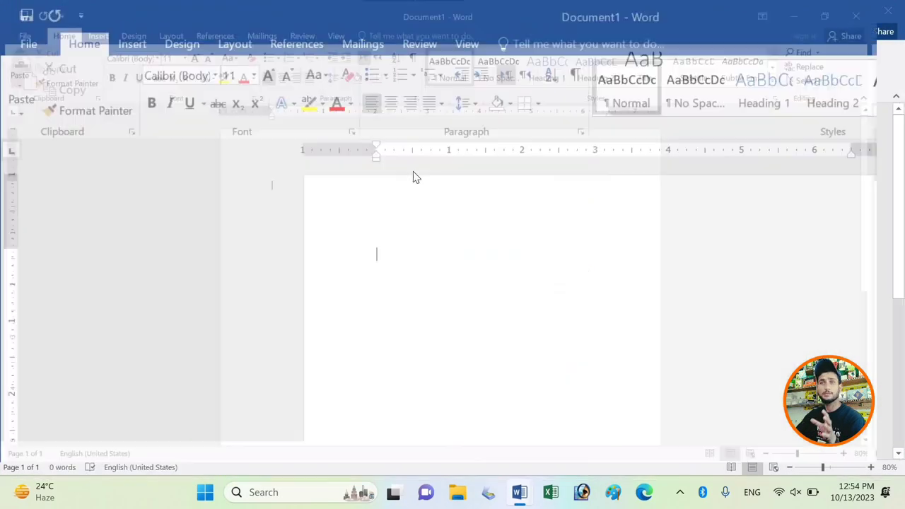
{"action": "left_click", "coordinate": [821, 11]}
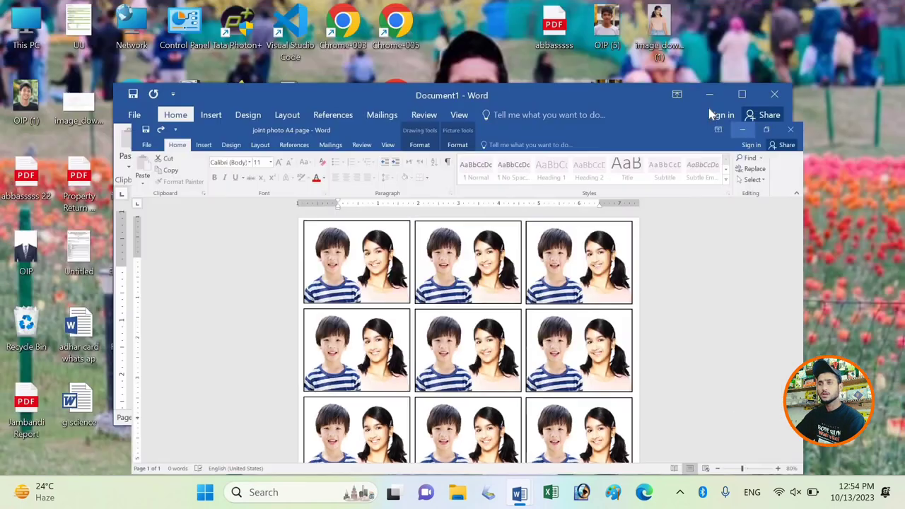
{"action": "left_click", "coordinate": [742, 95]}
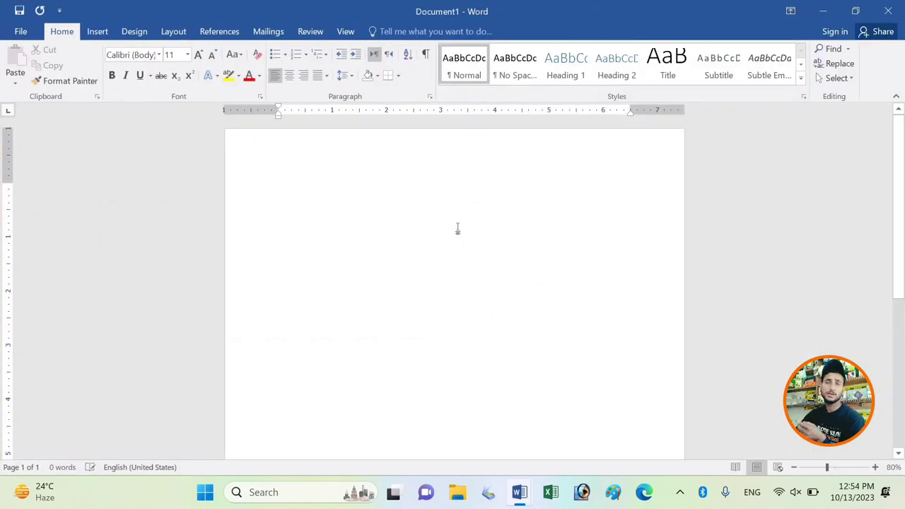
{"action": "scroll", "coordinate": [500, 278], "scroll_direction": "up", "scroll_amount": 2}
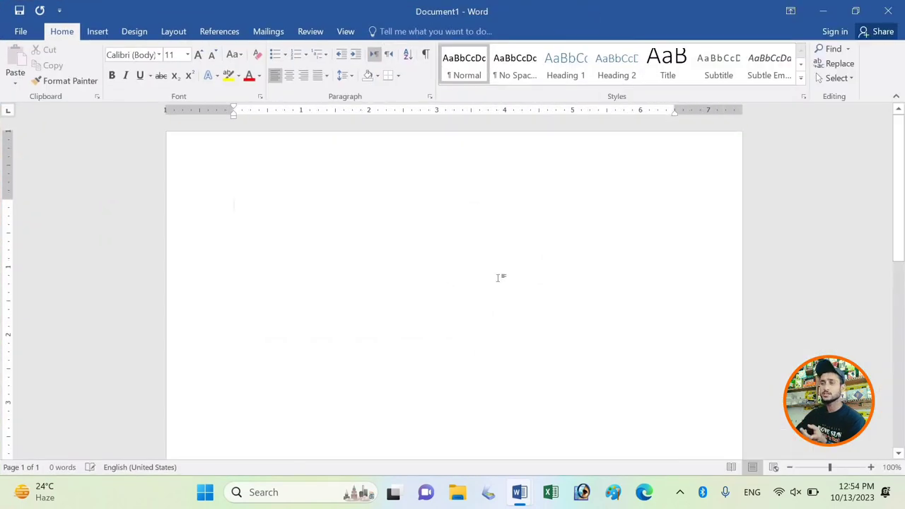
{"action": "left_click", "coordinate": [98, 33]}
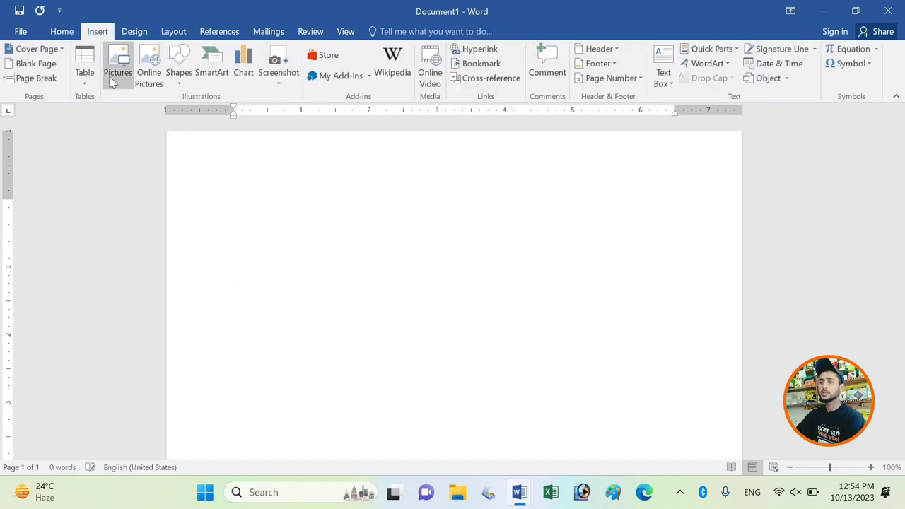
{"action": "left_click", "coordinate": [119, 79]}
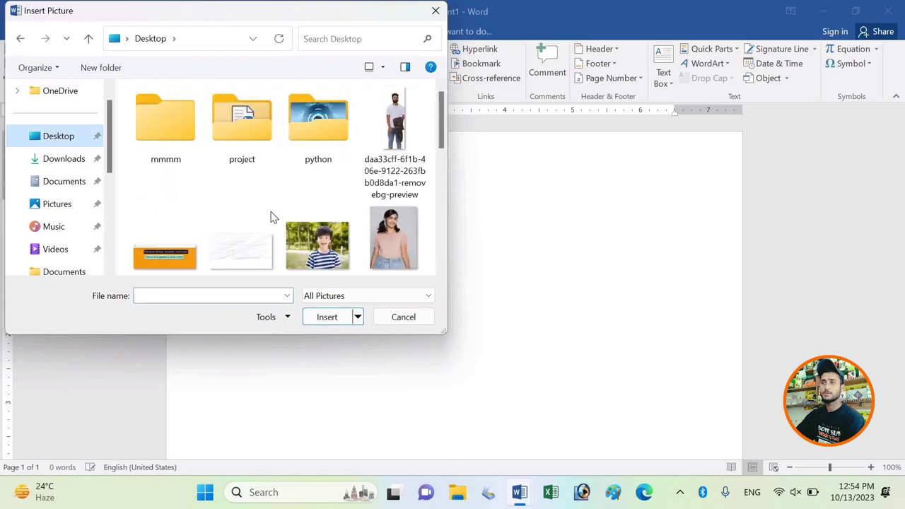
{"action": "scroll", "coordinate": [273, 216], "scroll_direction": "down", "scroll_amount": 5}
{"action": "scroll", "coordinate": [273, 217], "scroll_direction": "up", "scroll_amount": 2}
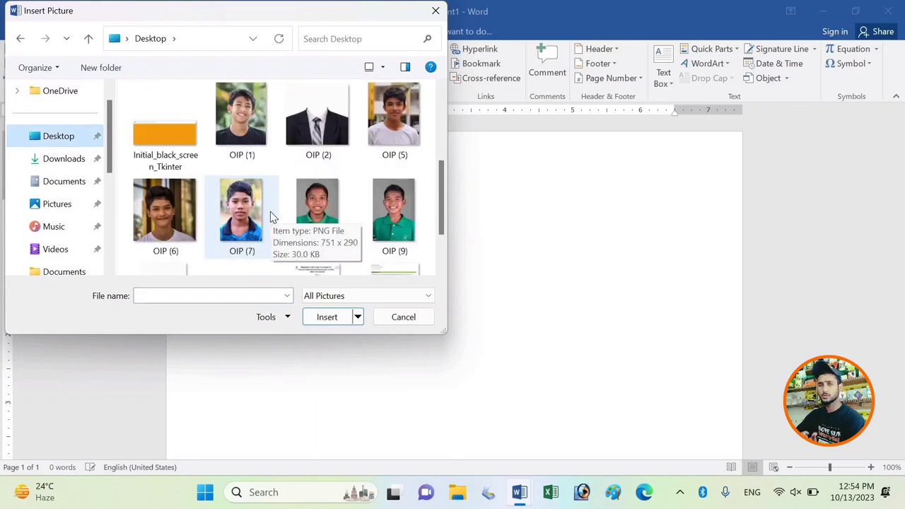
{"action": "scroll", "coordinate": [272, 216], "scroll_direction": "up", "scroll_amount": 4}
{"action": "left_click", "coordinate": [309, 235]}
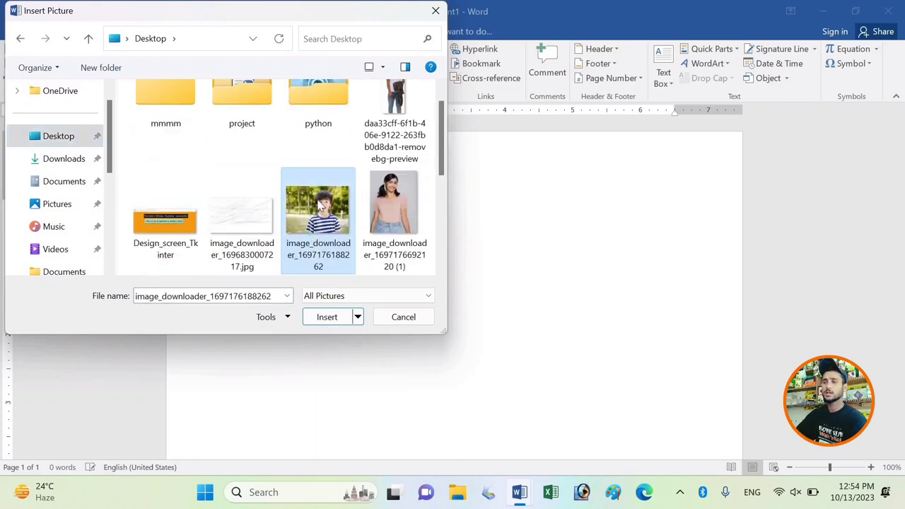
{"action": "left_click", "coordinate": [324, 317]}
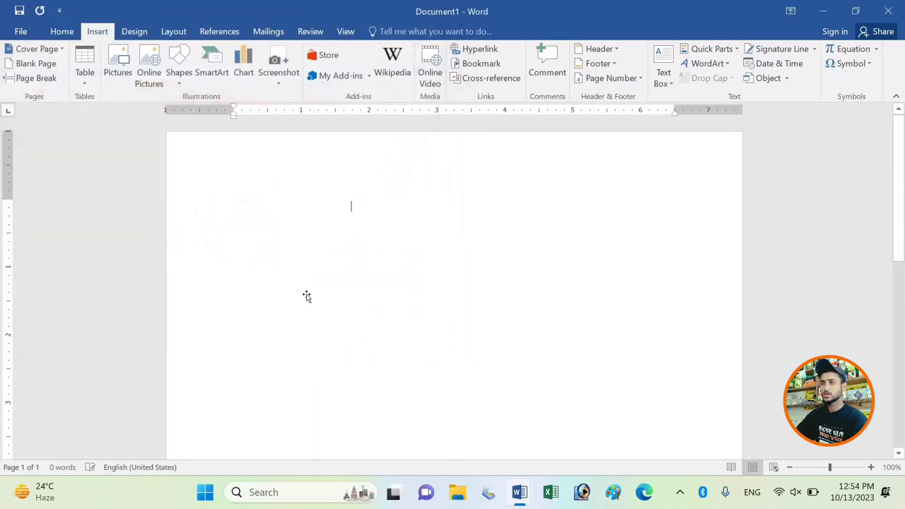
Set the boy's photo to In Front of Text, move it top-left, and size it 2.48" by 3.31".
{"action": "left_click_drag", "start_coordinate": [432, 356], "coordinate": [501, 399]}
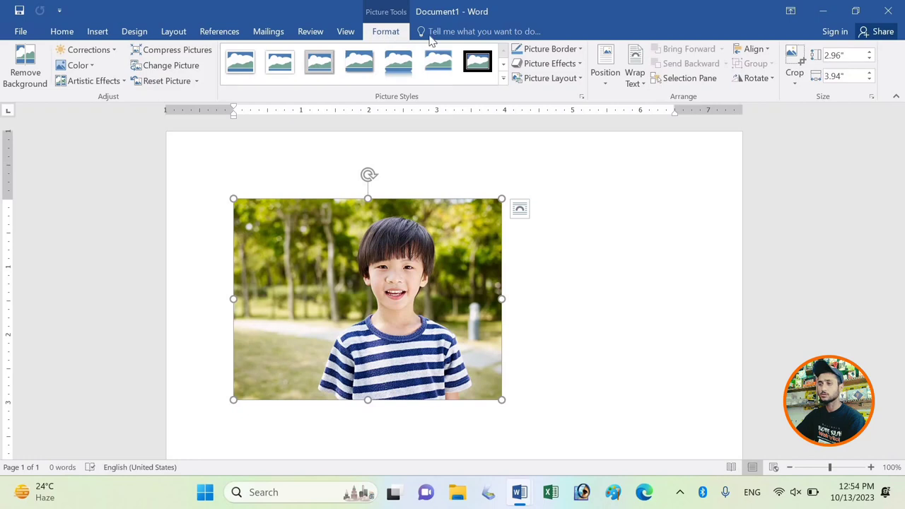
{"action": "left_click", "coordinate": [635, 78]}
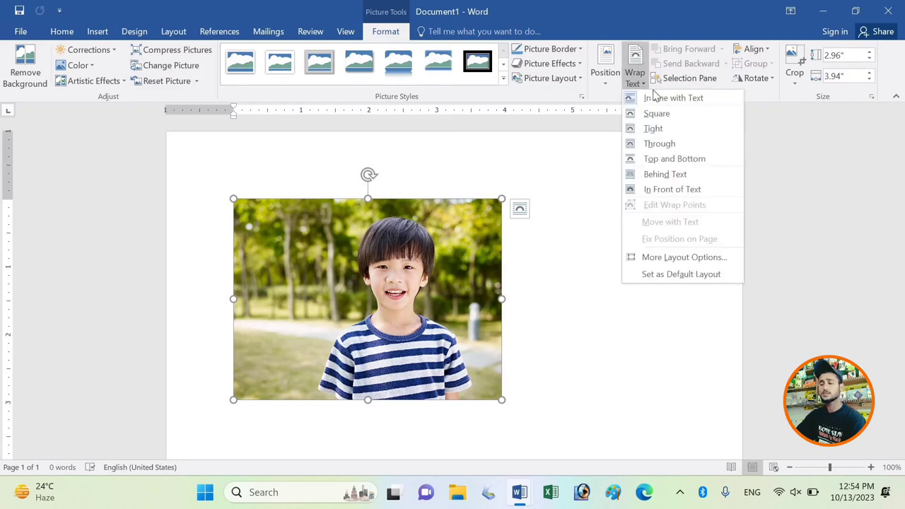
{"action": "left_click", "coordinate": [671, 189]}
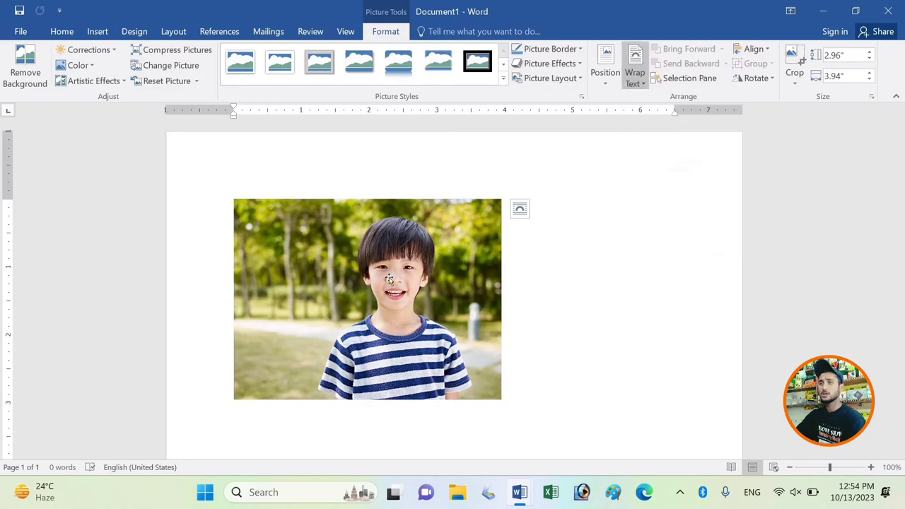
{"action": "mouse_move", "coordinate": [388, 279]}
{"action": "left_mouse_down"}
{"action": "mouse_move", "coordinate": [363, 237]}
{"action": "mouse_move", "coordinate": [428, 293]}
{"action": "left_mouse_up"}
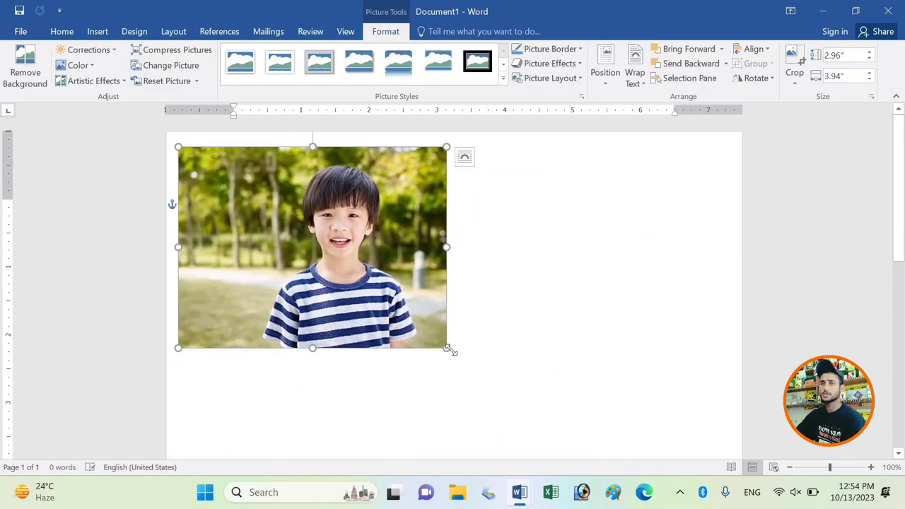
{"action": "left_click_drag", "start_coordinate": [446, 347], "coordinate": [403, 316]}
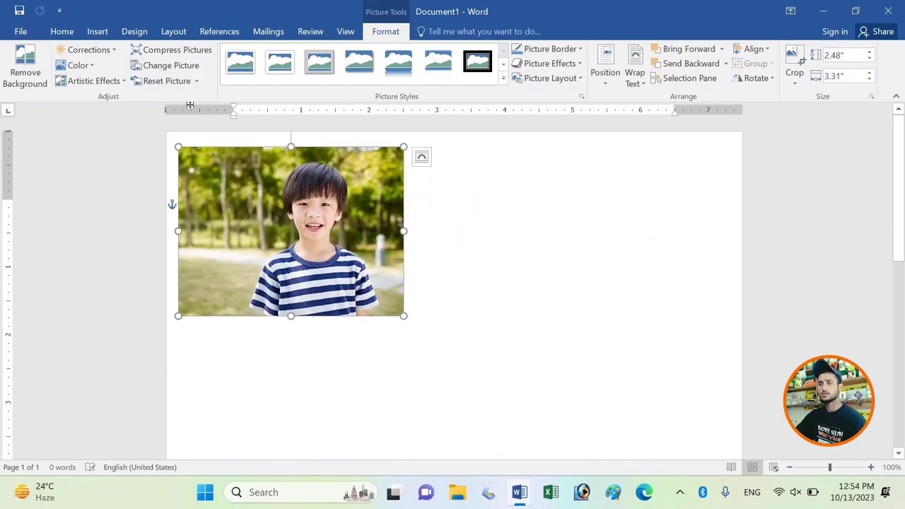
Insert the girl's photo from the Desktop into the document.
{"action": "left_click", "coordinate": [97, 31]}
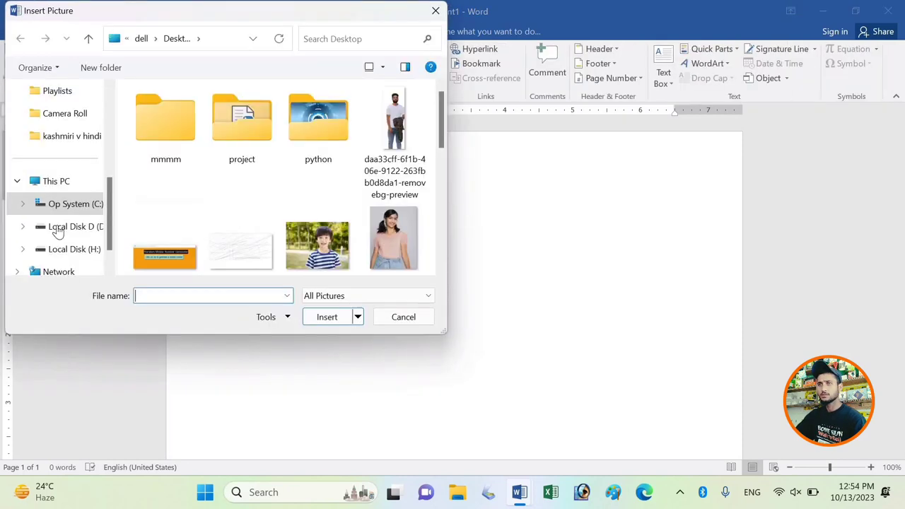
{"action": "scroll", "coordinate": [57, 232], "scroll_direction": "up", "scroll_amount": 5}
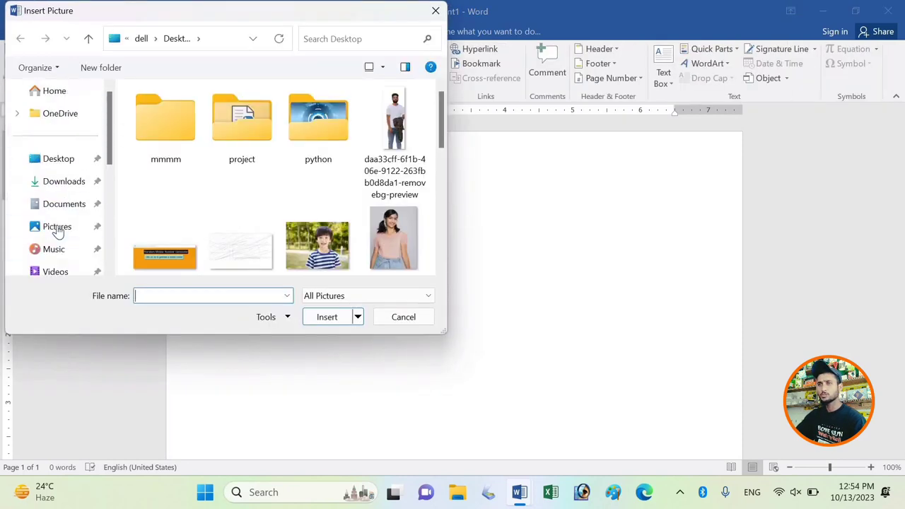
{"action": "left_click", "coordinate": [71, 160]}
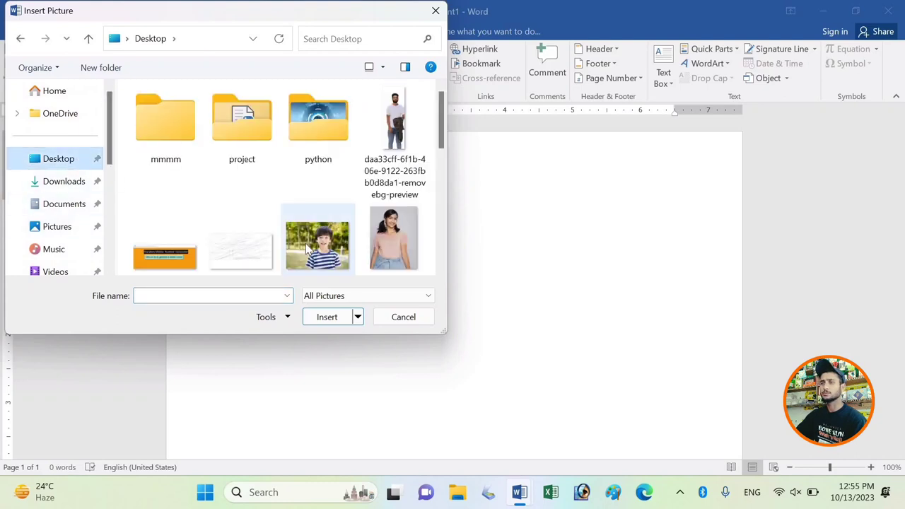
{"action": "left_click", "coordinate": [308, 247]}
{"action": "left_click", "coordinate": [398, 214]}
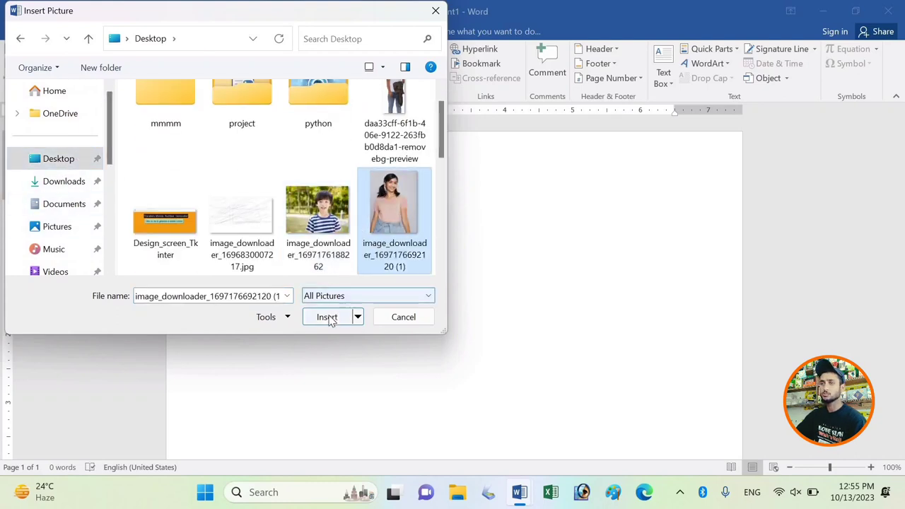
{"action": "left_click", "coordinate": [328, 319]}
Set the girl's photo to In Front of Text, size it 3.81" by 2.86", and place it beside the boy.
{"action": "left_click", "coordinate": [385, 31]}
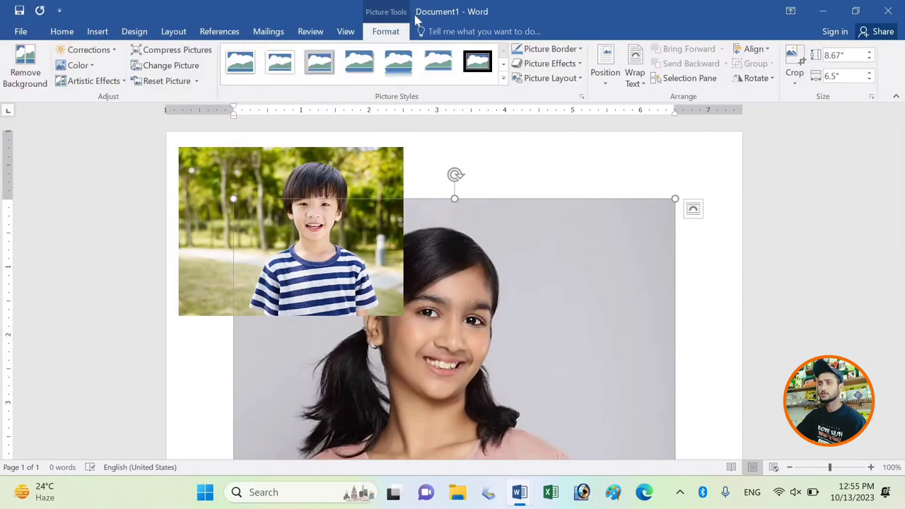
{"action": "left_click", "coordinate": [635, 77]}
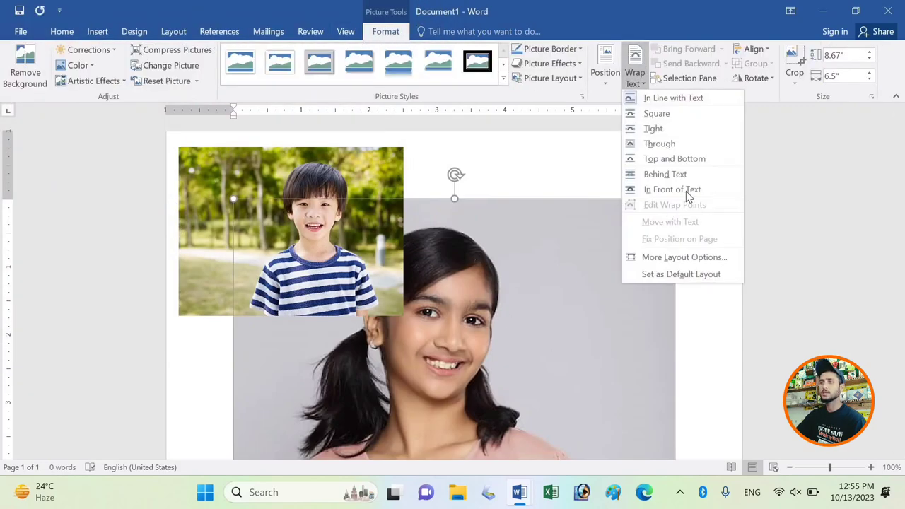
{"action": "left_click", "coordinate": [672, 188]}
{"action": "left_click_drag", "start_coordinate": [358, 213], "coordinate": [503, 249]}
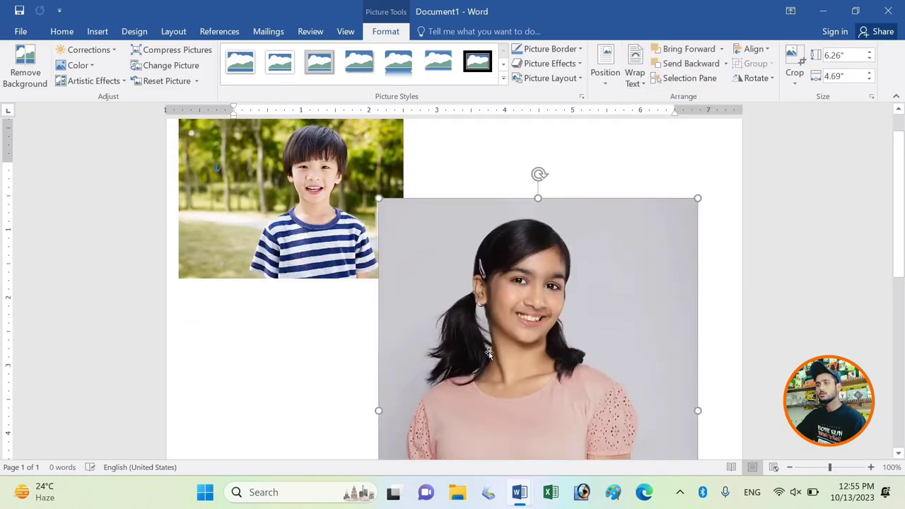
{"action": "left_click_drag", "start_coordinate": [368, 227], "coordinate": [372, 203]}
{"action": "left_click_drag", "start_coordinate": [449, 259], "coordinate": [571, 291]}
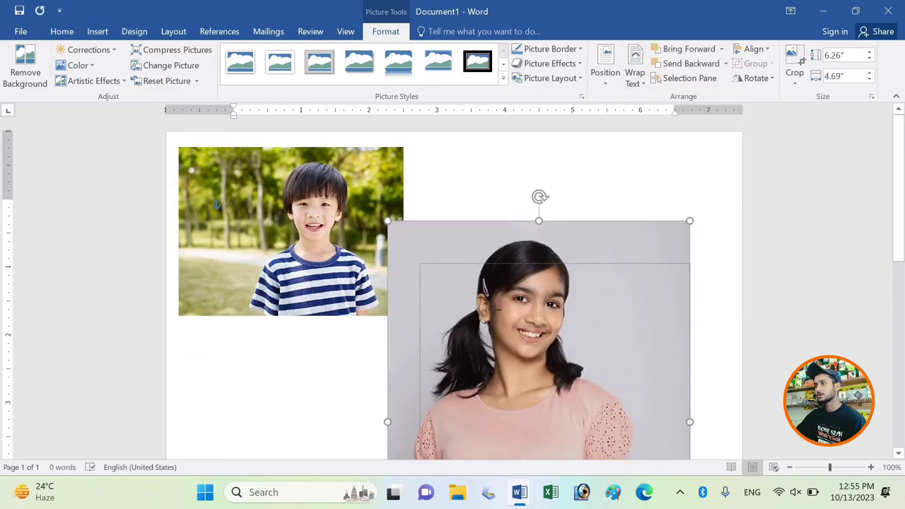
{"action": "scroll", "coordinate": [571, 291], "scroll_direction": "down", "scroll_amount": 5}
{"action": "left_click_drag", "start_coordinate": [558, 246], "coordinate": [541, 341]}
{"action": "scroll", "coordinate": [542, 342], "scroll_direction": "up", "scroll_amount": 3}
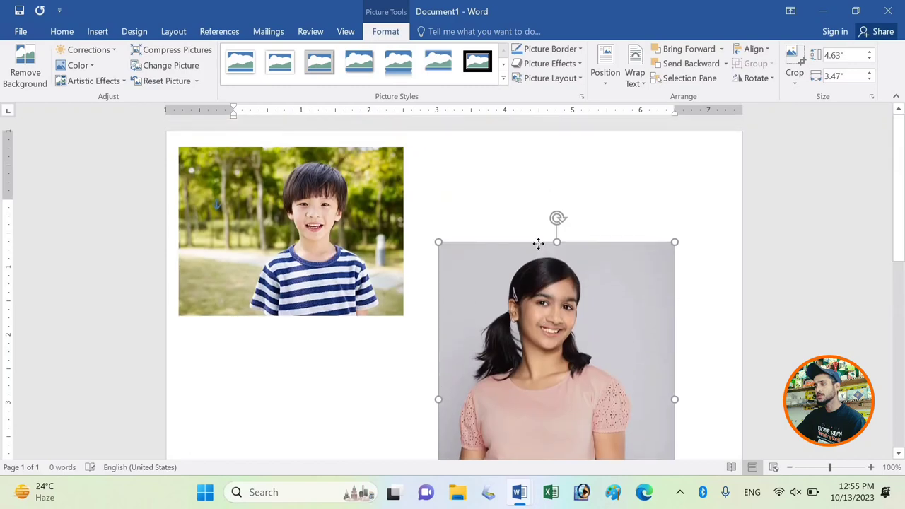
{"action": "mouse_move", "coordinate": [537, 242]}
{"action": "left_mouse_down"}
{"action": "mouse_move", "coordinate": [460, 191]}
{"action": "mouse_move", "coordinate": [460, 175]}
{"action": "mouse_move", "coordinate": [497, 205]}
{"action": "left_mouse_up"}
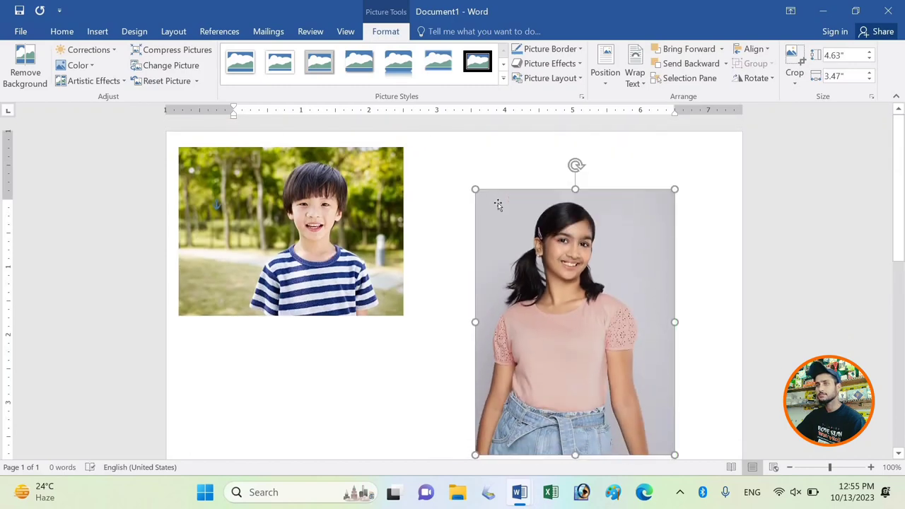
{"action": "left_click_drag", "start_coordinate": [575, 276], "coordinate": [555, 232]}
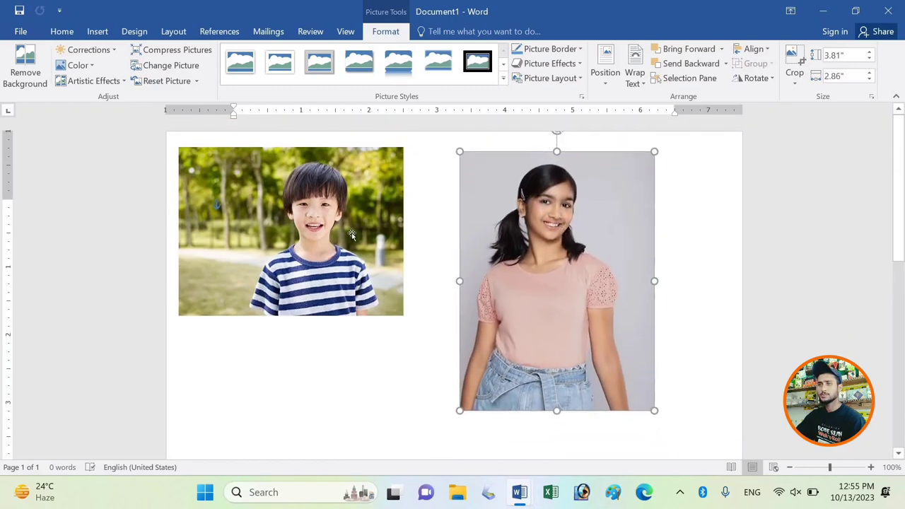
{"action": "key", "text": "Tab"}
{"action": "left_click", "coordinate": [397, 378]}
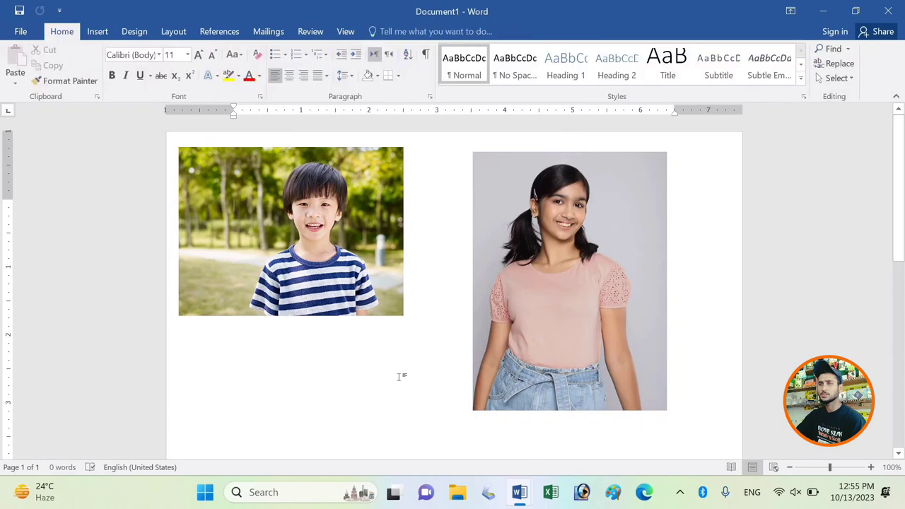
Check the boy and girl photos, then minimize Word with Windows+D to show the desktop.
{"action": "left_click", "coordinate": [320, 245]}
{"action": "left_click", "coordinate": [560, 266]}
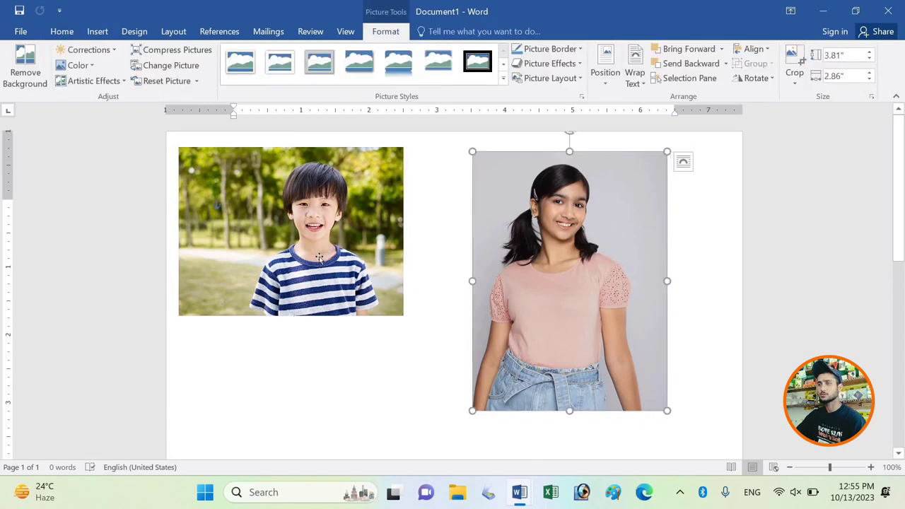
{"action": "left_click", "coordinate": [319, 265]}
{"action": "left_click", "coordinate": [356, 355]}
{"action": "left_click", "coordinate": [332, 304]}
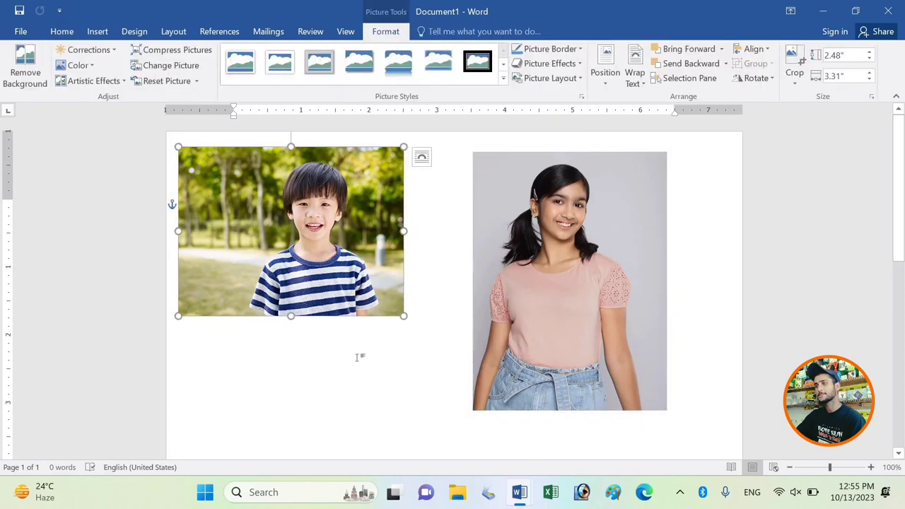
{"action": "left_click", "coordinate": [358, 355]}
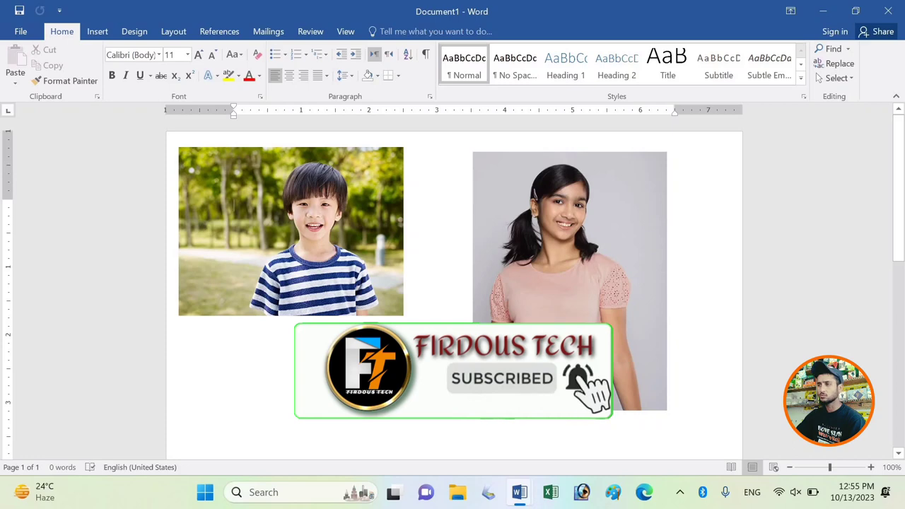
{"action": "left_click", "coordinate": [312, 244]}
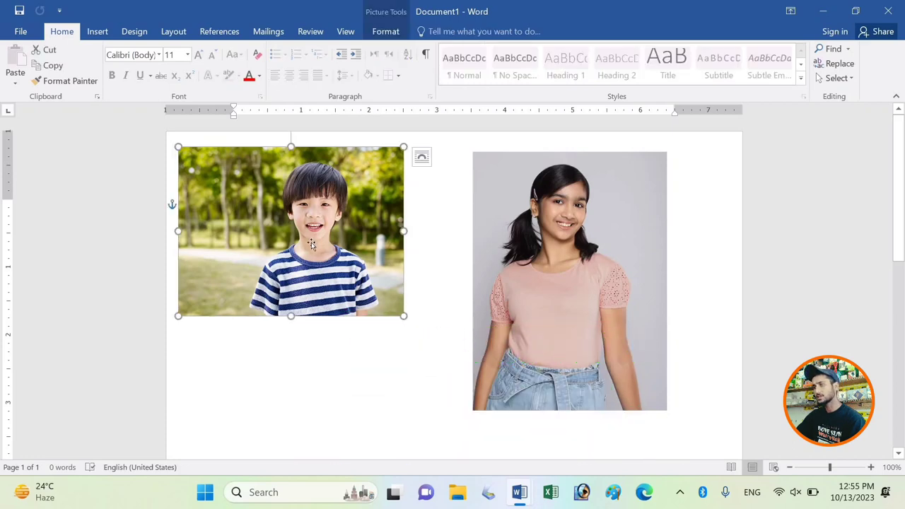
{"action": "key", "text": "Tab"}
{"action": "key", "text": "Tab"}
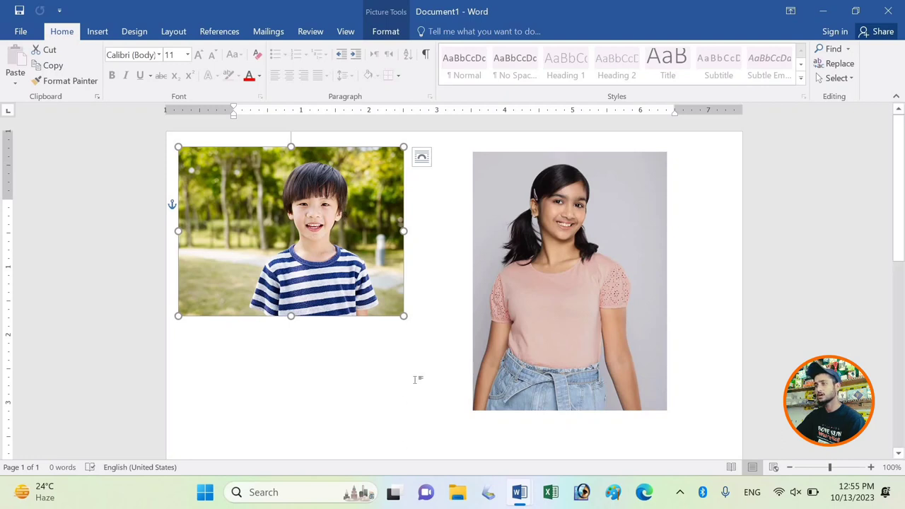
{"action": "key", "text": "super+d"}
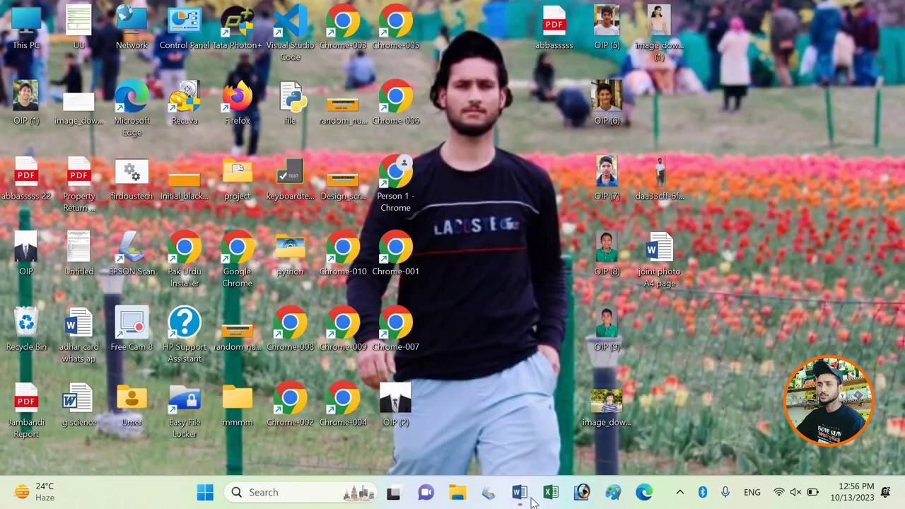
Open Edge full-screen and search Bing for 'bg remove'.
{"action": "left_click", "coordinate": [644, 492]}
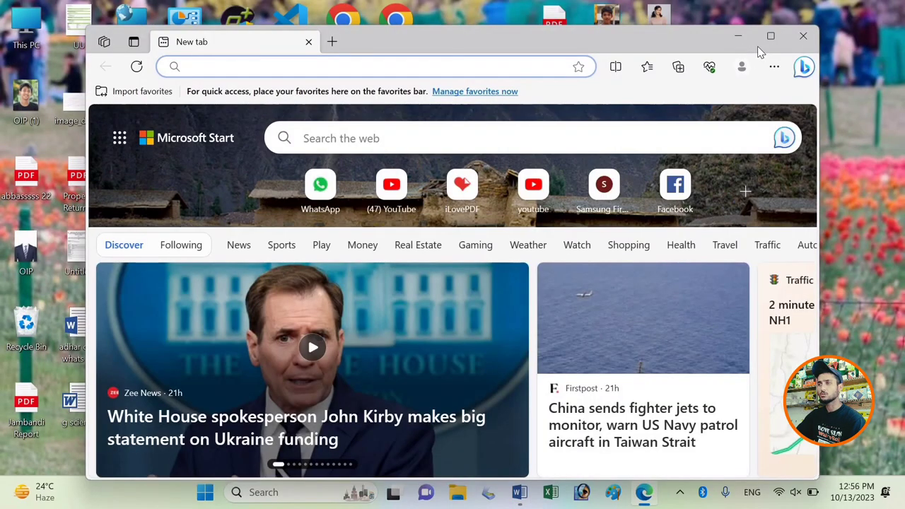
{"action": "left_click", "coordinate": [763, 36]}
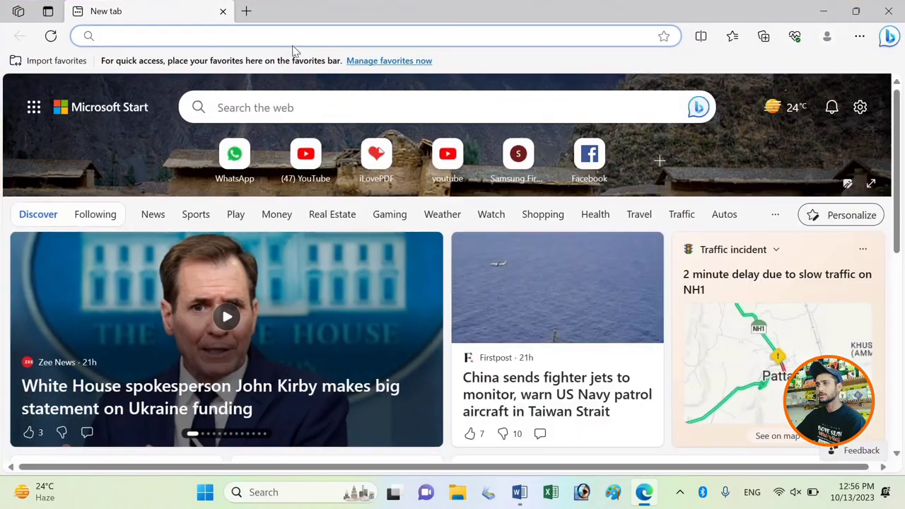
{"action": "left_click", "coordinate": [296, 34]}
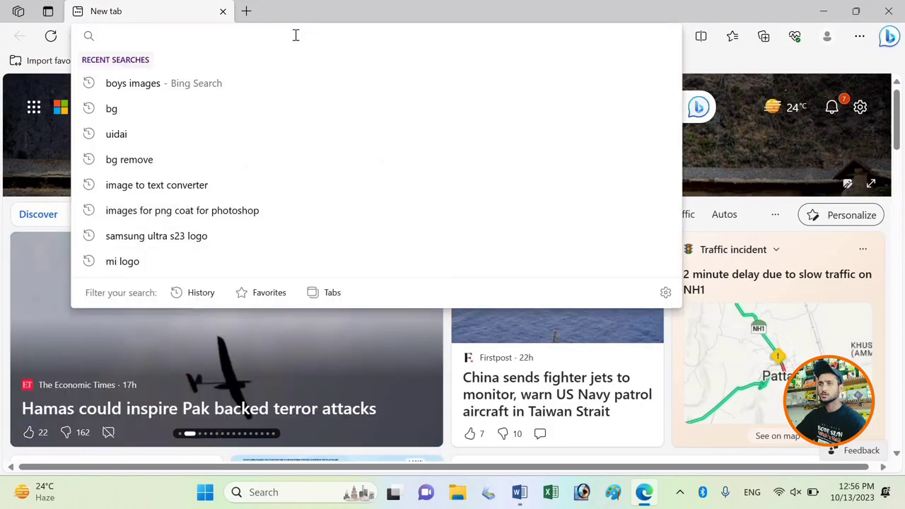
{"action": "type", "text": "bg "}
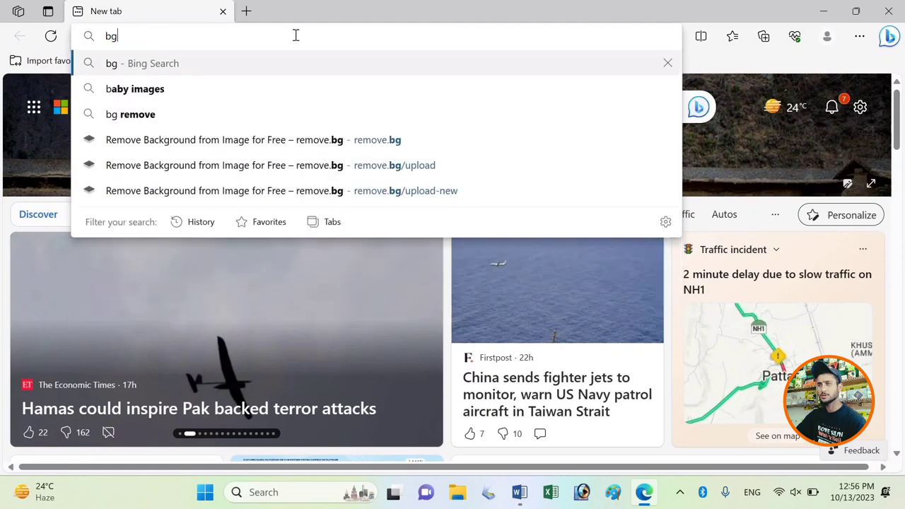
{"action": "type", "text": "remo"}
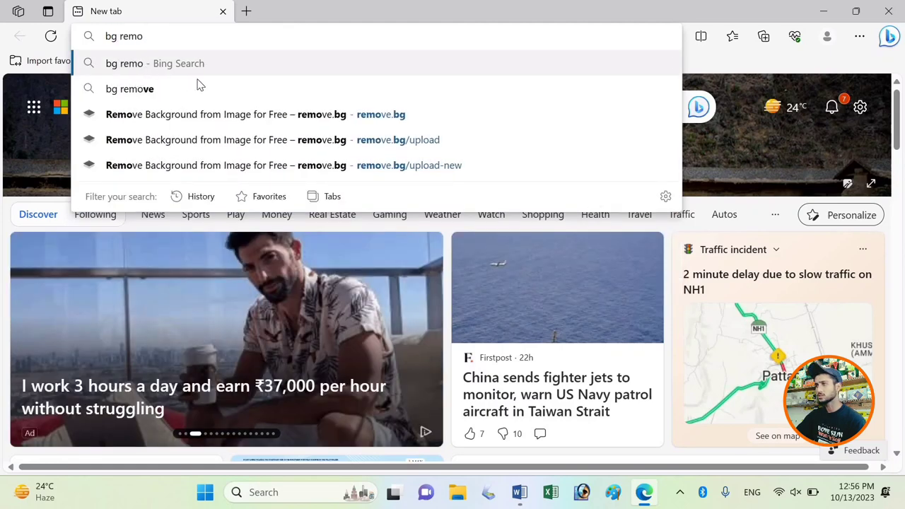
{"action": "key", "text": "Down"}
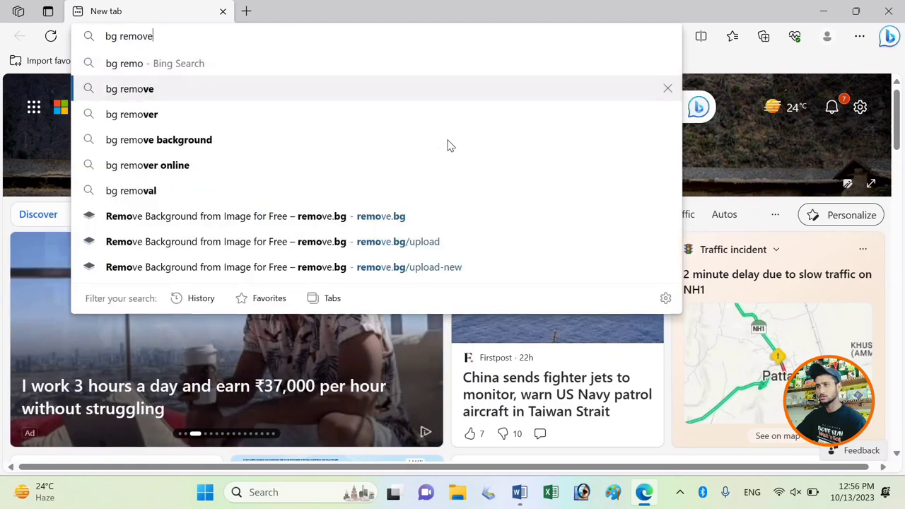
{"action": "key", "text": "Return"}
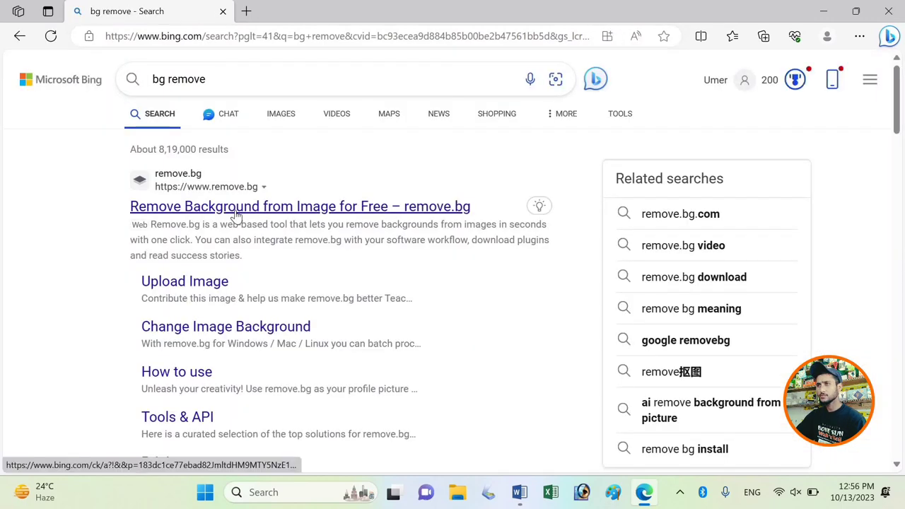
Open remove.bg and upload the boy's photo to strip its background.
{"action": "left_click", "coordinate": [383, 211]}
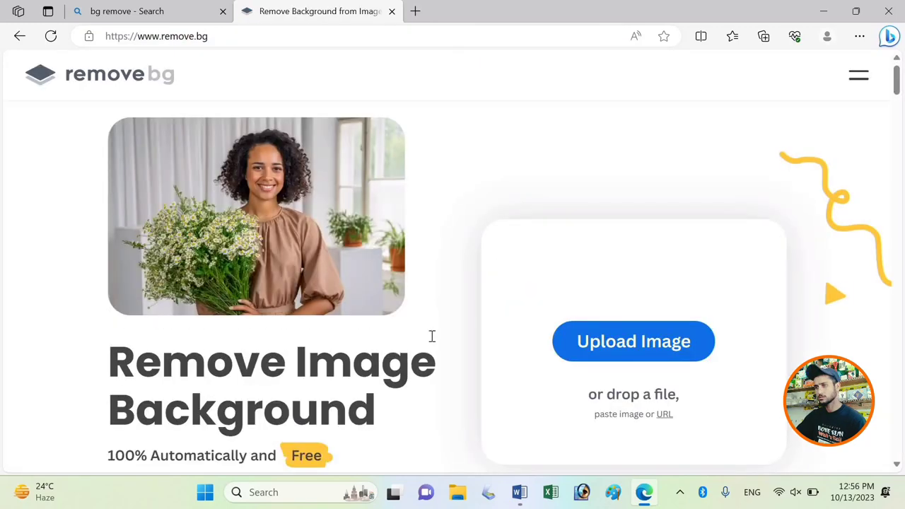
{"action": "left_click", "coordinate": [649, 340]}
{"action": "left_click", "coordinate": [517, 336]}
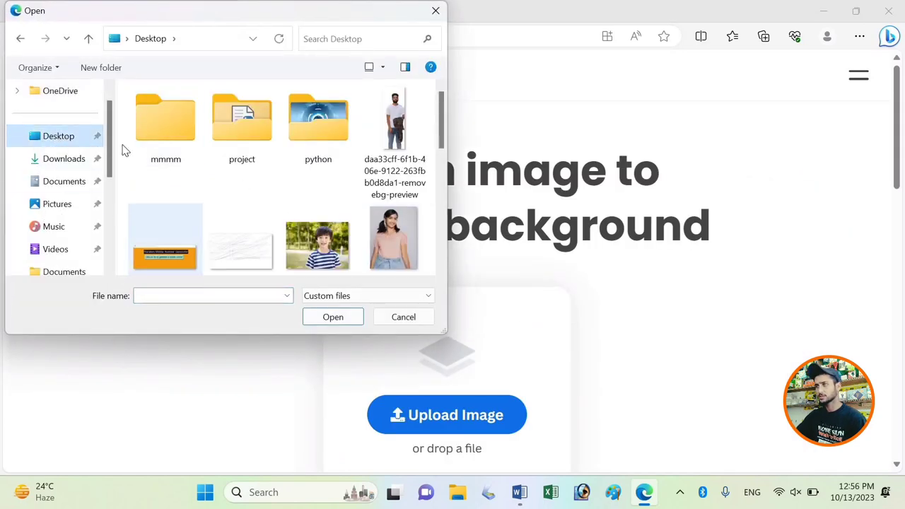
{"action": "left_click", "coordinate": [317, 244]}
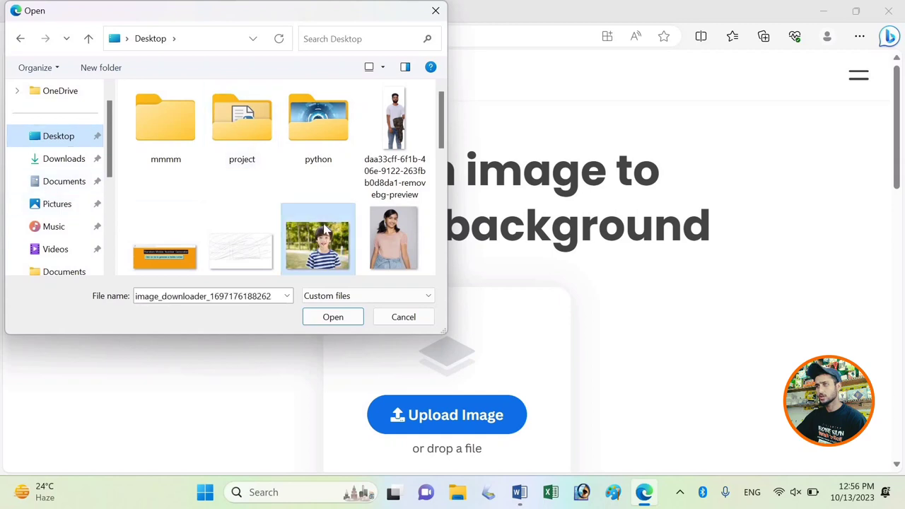
{"action": "left_click", "coordinate": [345, 319]}
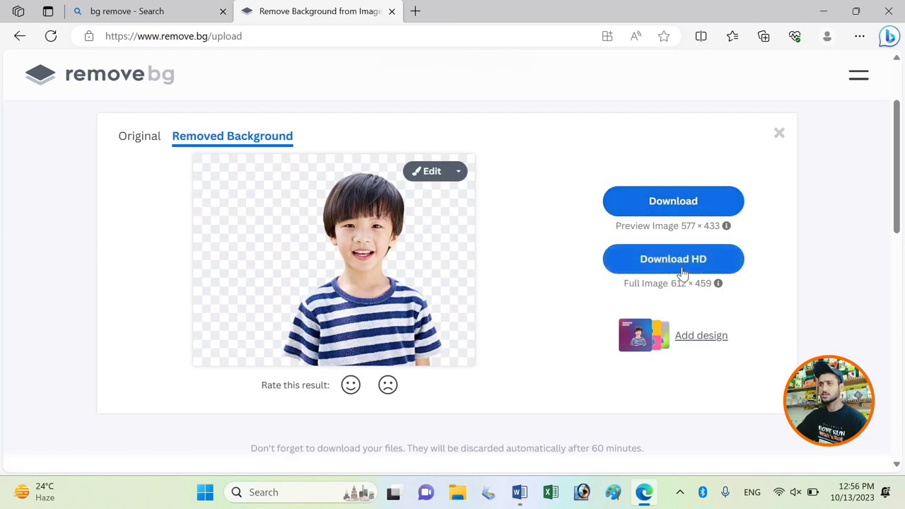
Download the background-free boy cutout as a PNG and show it in Downloads.
{"action": "scroll", "coordinate": [608, 254], "scroll_direction": "down", "scroll_amount": 3}
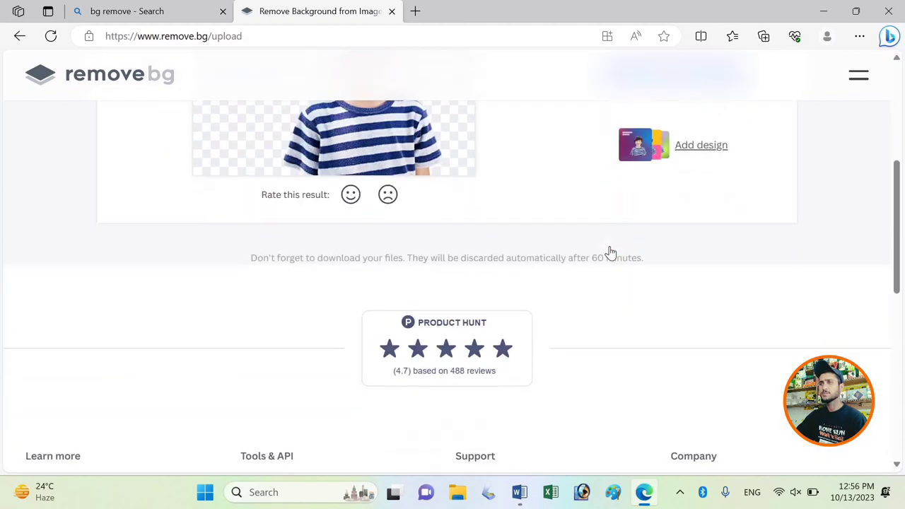
{"action": "scroll", "coordinate": [636, 233], "scroll_direction": "up", "scroll_amount": 5}
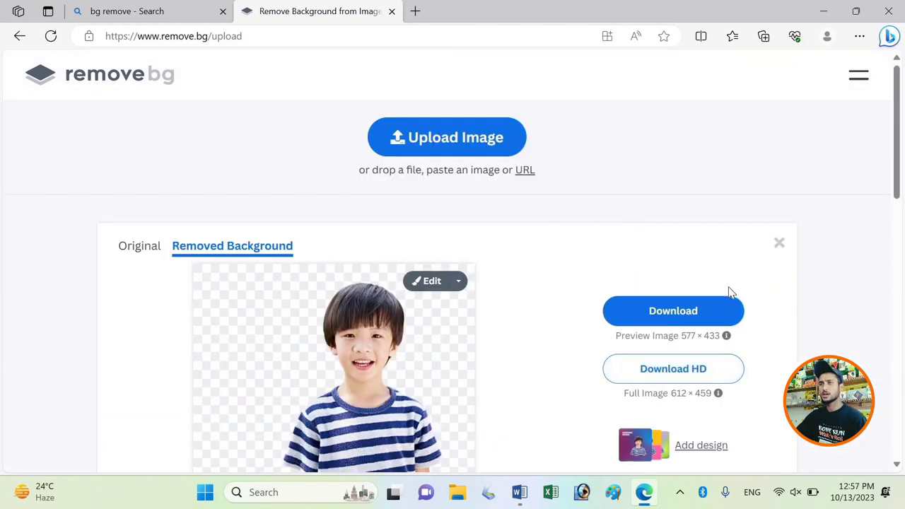
{"action": "scroll", "coordinate": [693, 283], "scroll_direction": "down", "scroll_amount": 2}
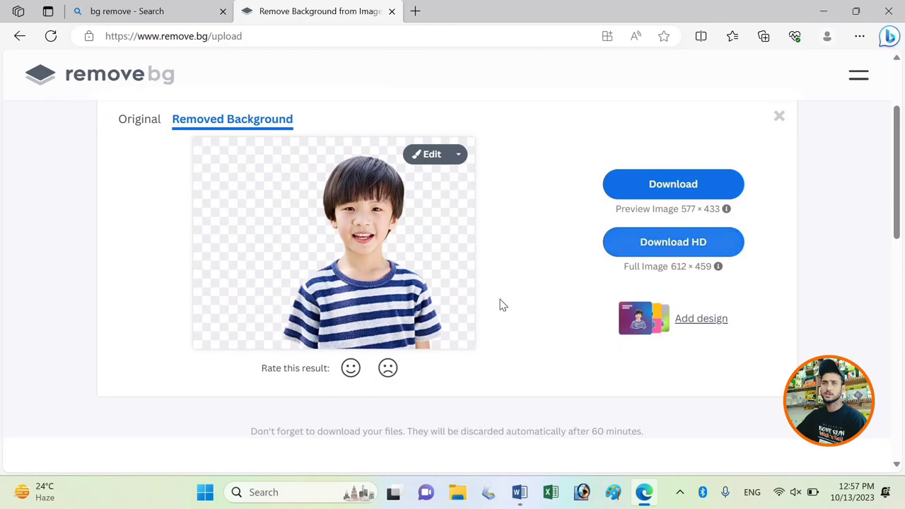
{"action": "scroll", "coordinate": [509, 318], "scroll_direction": "up", "scroll_amount": 2}
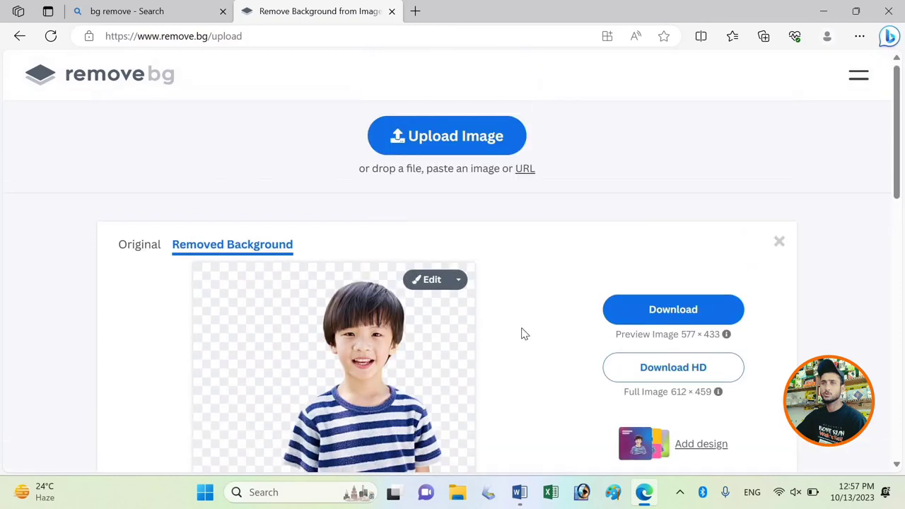
{"action": "left_click", "coordinate": [663, 313]}
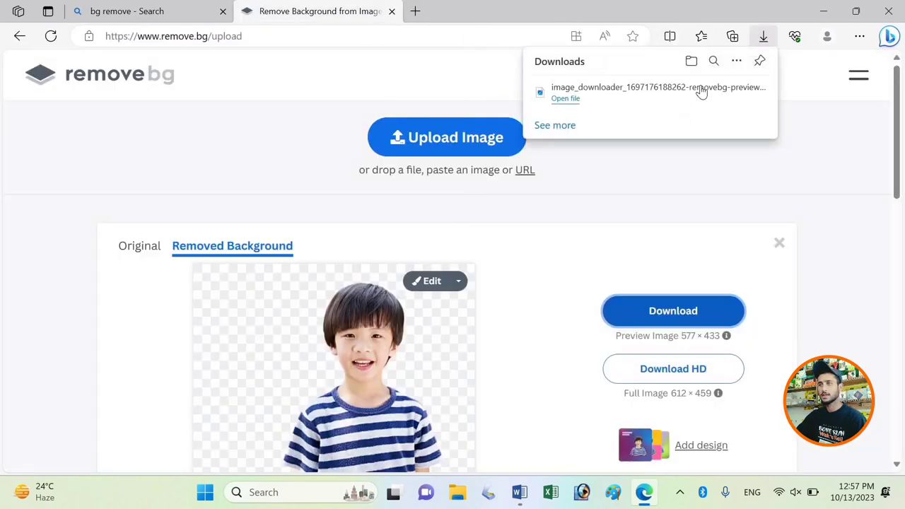
{"action": "left_click", "coordinate": [714, 92]}
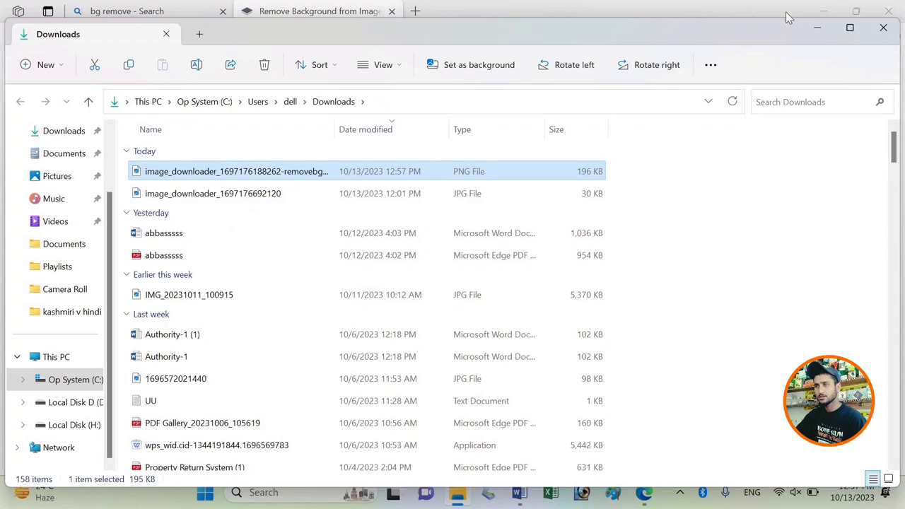
Paste the removebg-preview cutout onto the Desktop, preview it, and bring it into Document1.
{"action": "left_click", "coordinate": [819, 25]}
{"action": "left_click", "coordinate": [824, 10]}
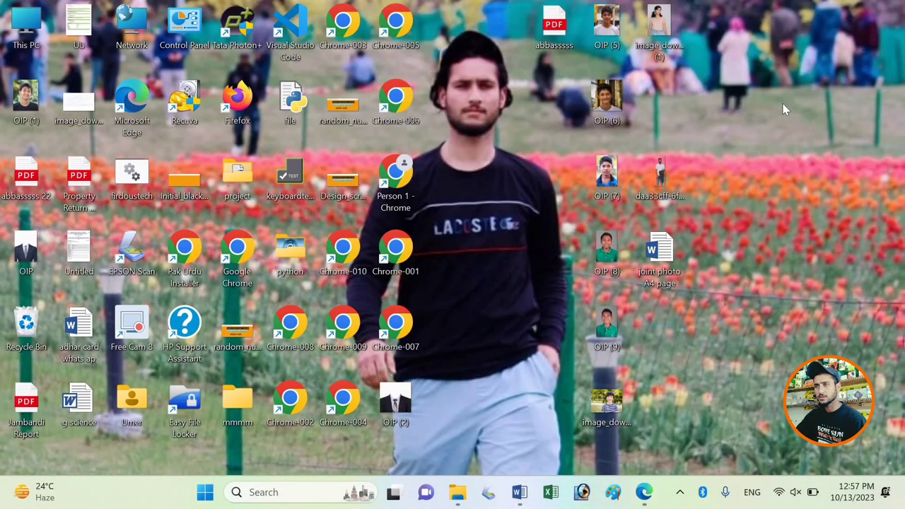
{"action": "key", "text": "ctrl+v"}
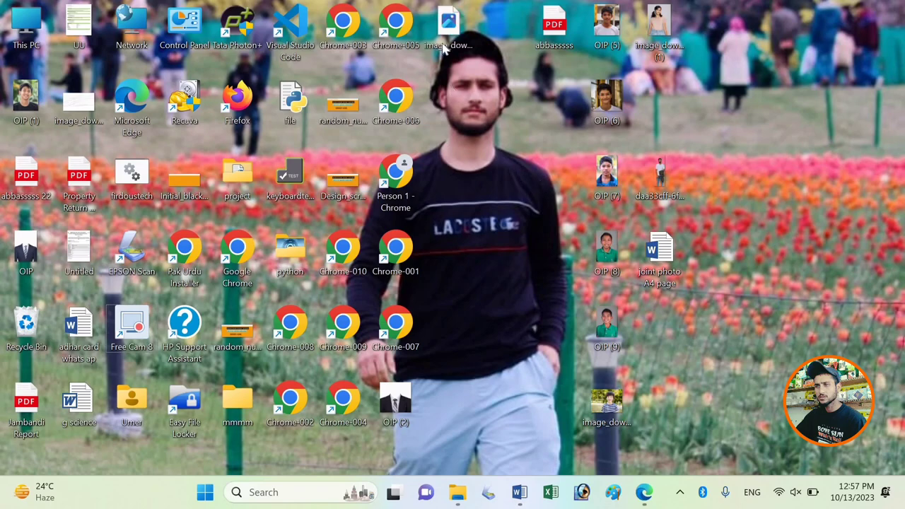
{"action": "double_click", "coordinate": [447, 43]}
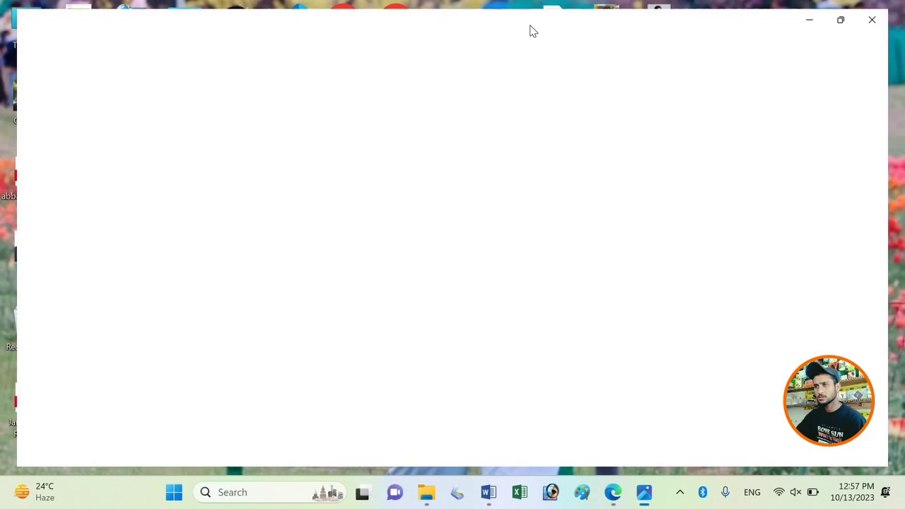
{"action": "key", "text": "alt+F4"}
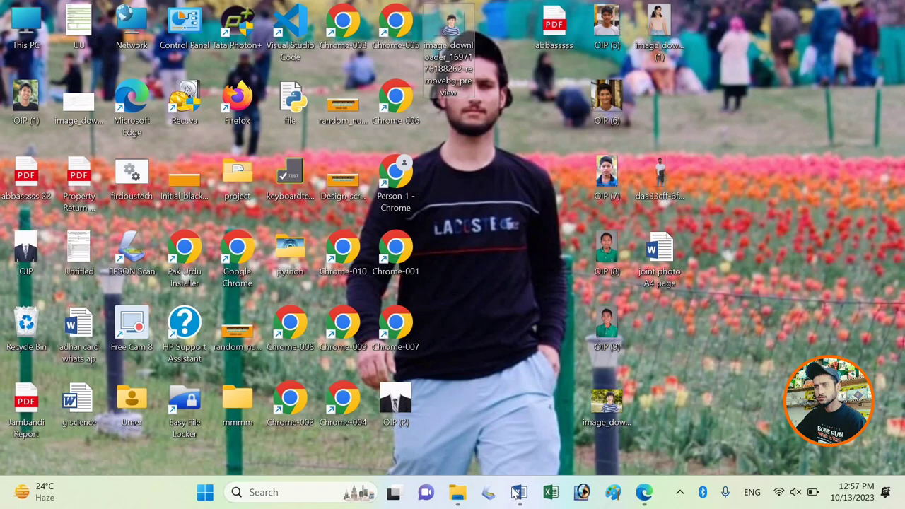
{"action": "mouse_move", "coordinate": [519, 492]}
{"action": "left_click", "coordinate": [568, 420]}
Set the small boy cutout to In Front of Text, move it, then delete it.
{"action": "left_click", "coordinate": [418, 277]}
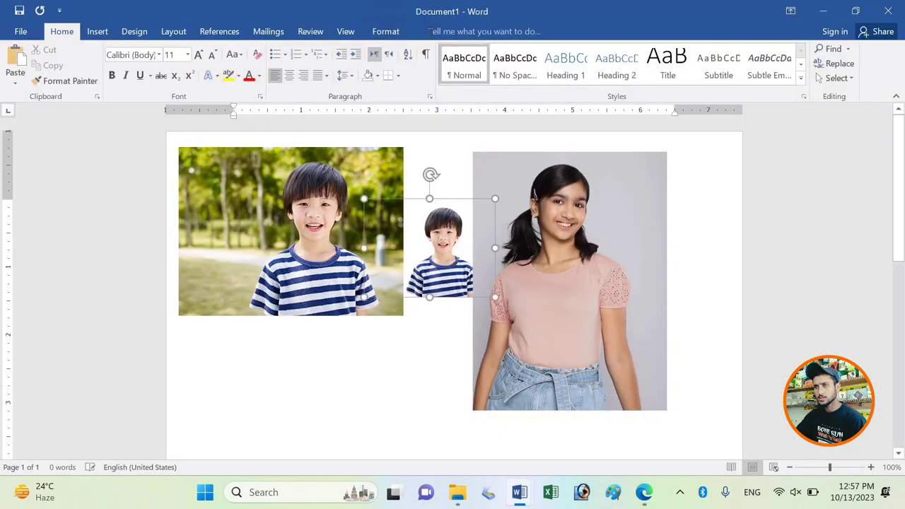
{"action": "left_click", "coordinate": [386, 31]}
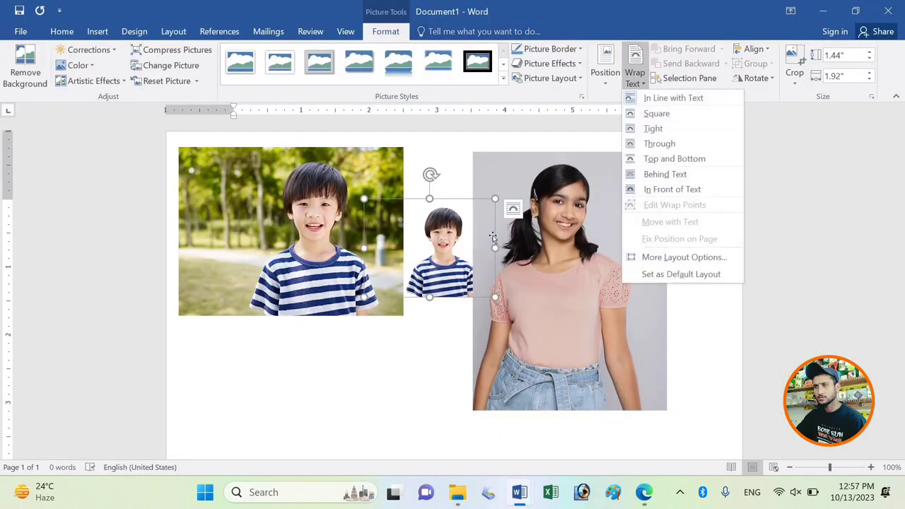
{"action": "left_click", "coordinate": [669, 192]}
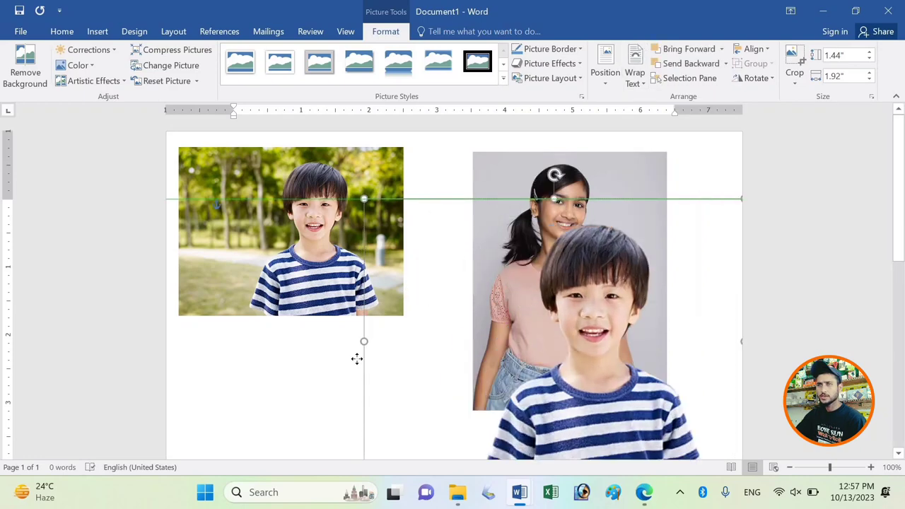
{"action": "mouse_move", "coordinate": [632, 468]}
{"action": "left_mouse_down"}
{"action": "mouse_move", "coordinate": [342, 411]}
{"action": "mouse_move", "coordinate": [428, 301]}
{"action": "left_mouse_up"}
{"action": "key", "text": "Delete"}
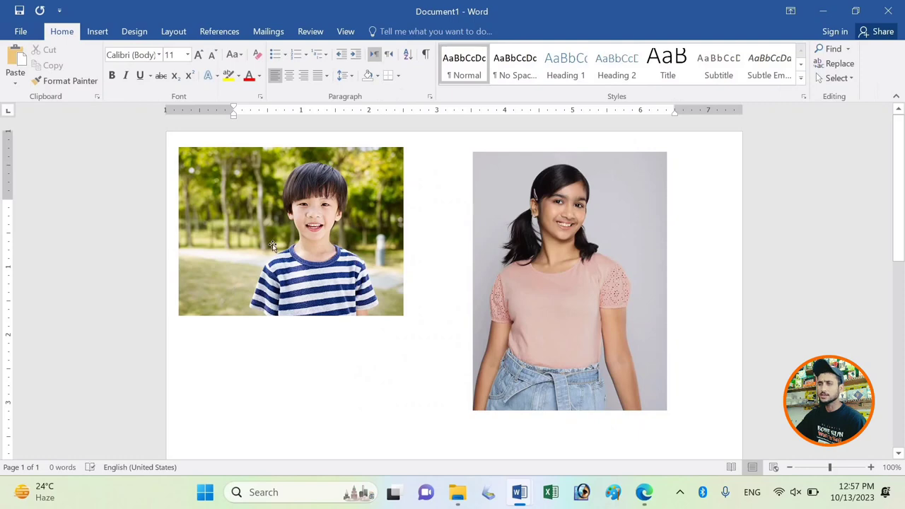
Select the original boy photo and show its picture formatting tools.
{"action": "left_click", "coordinate": [272, 244]}
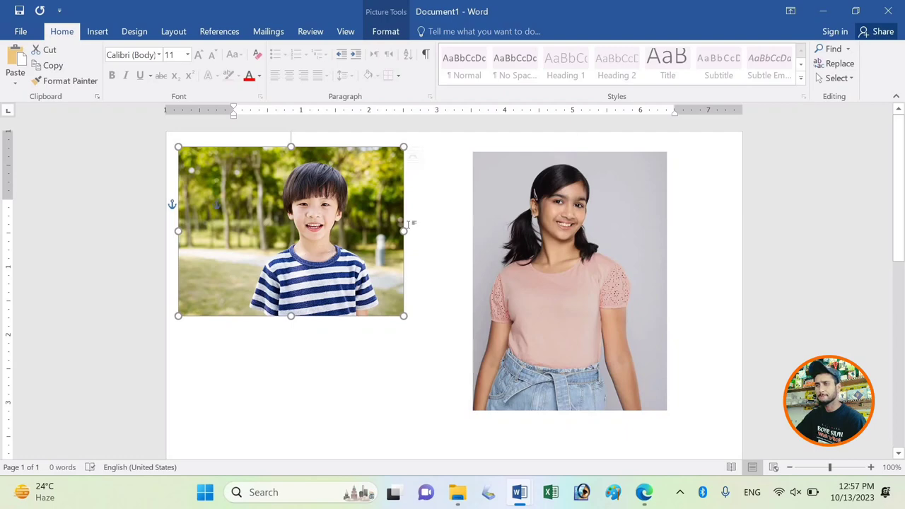
{"action": "left_click", "coordinate": [389, 375]}
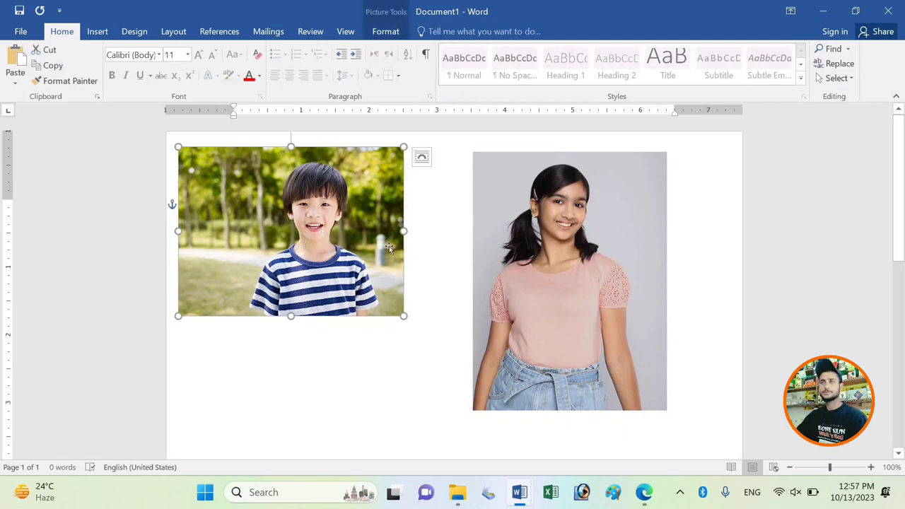
{"action": "left_click", "coordinate": [387, 34]}
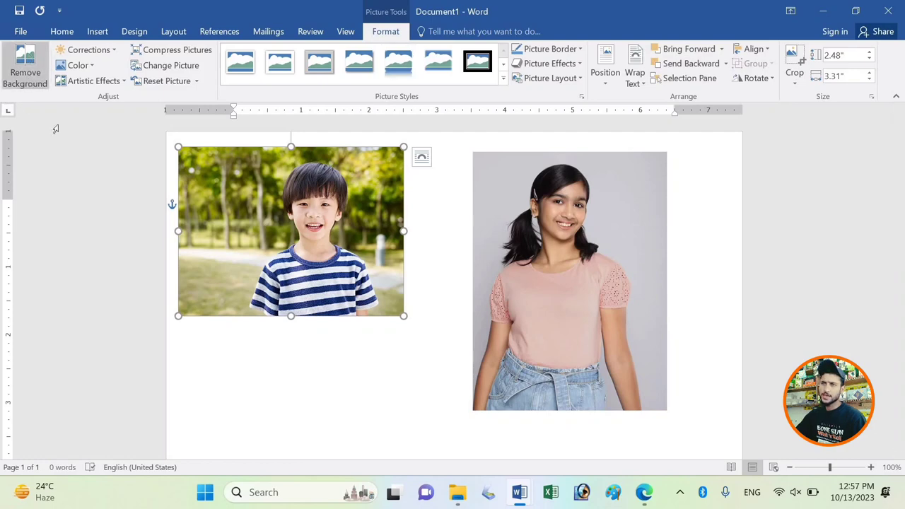
Start Remove Background on the boy photo and stretch the keep area to the whole image.
{"action": "left_click", "coordinate": [21, 63]}
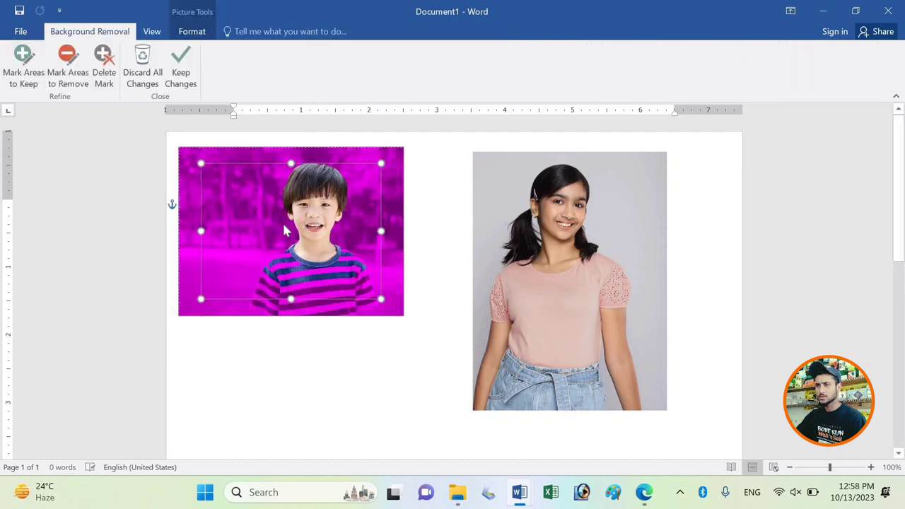
{"action": "left_click", "coordinate": [289, 165]}
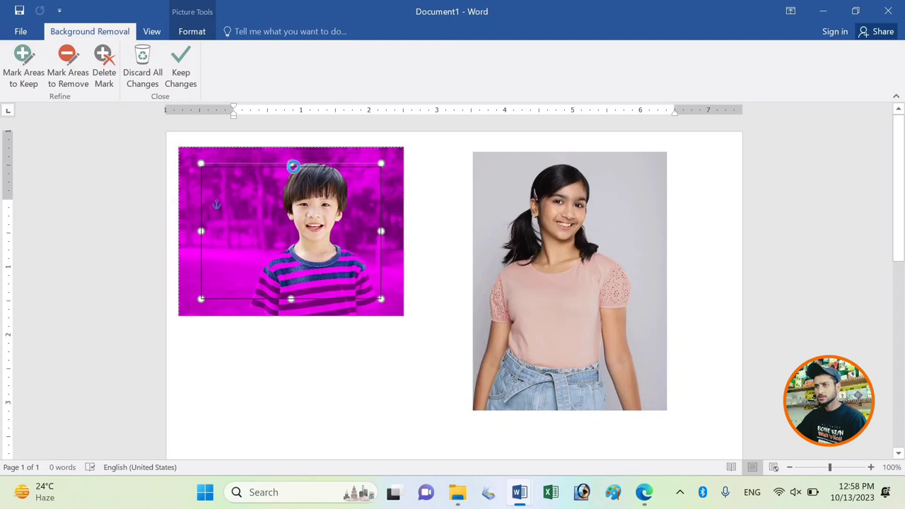
{"action": "left_click_drag", "start_coordinate": [292, 163], "coordinate": [290, 166]}
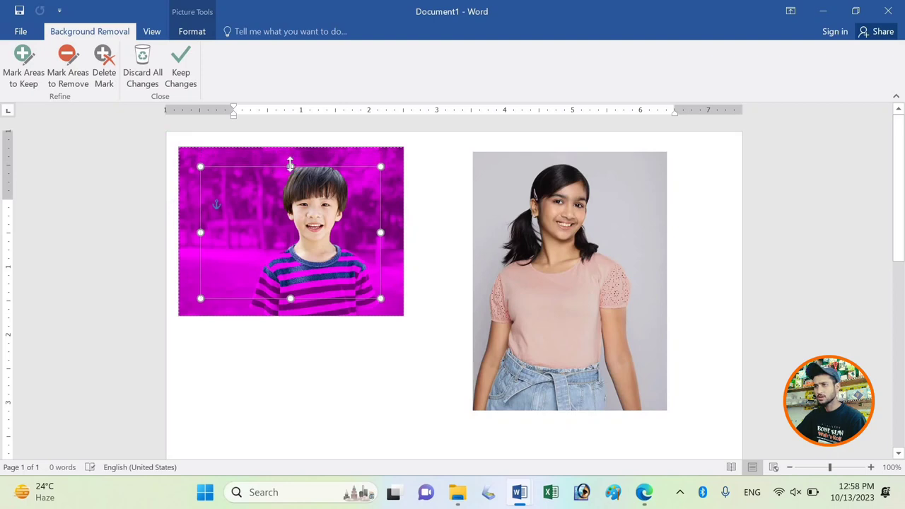
{"action": "left_click", "coordinate": [203, 244]}
{"action": "left_click", "coordinate": [198, 221]}
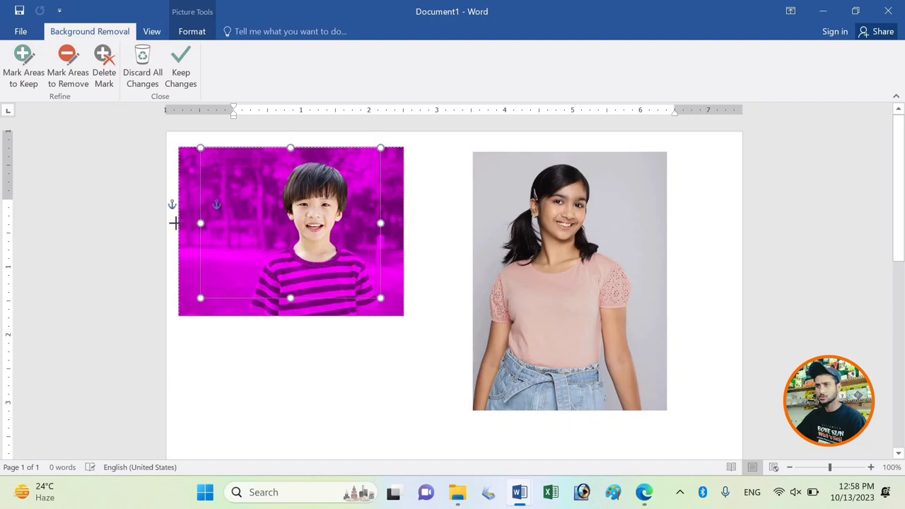
{"action": "left_click_drag", "start_coordinate": [175, 224], "coordinate": [164, 229]}
{"action": "left_click", "coordinate": [382, 256]}
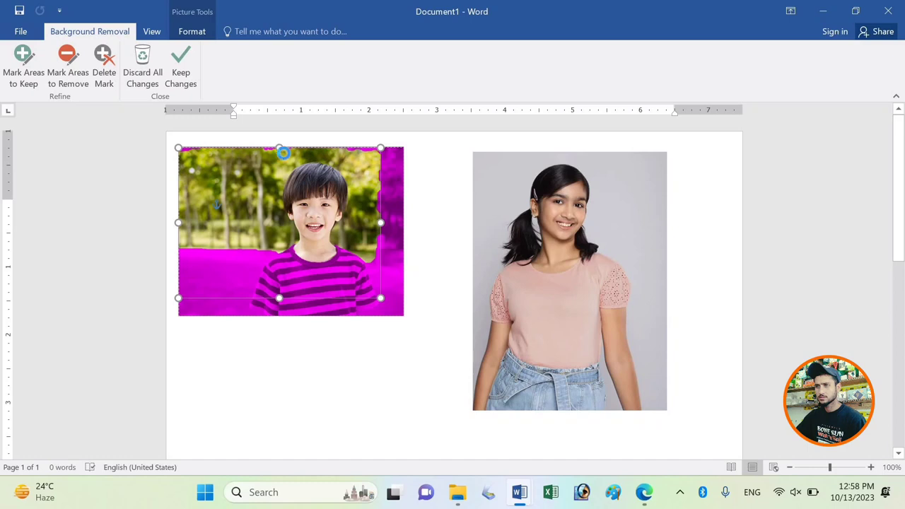
{"action": "left_click_drag", "start_coordinate": [280, 149], "coordinate": [280, 153]}
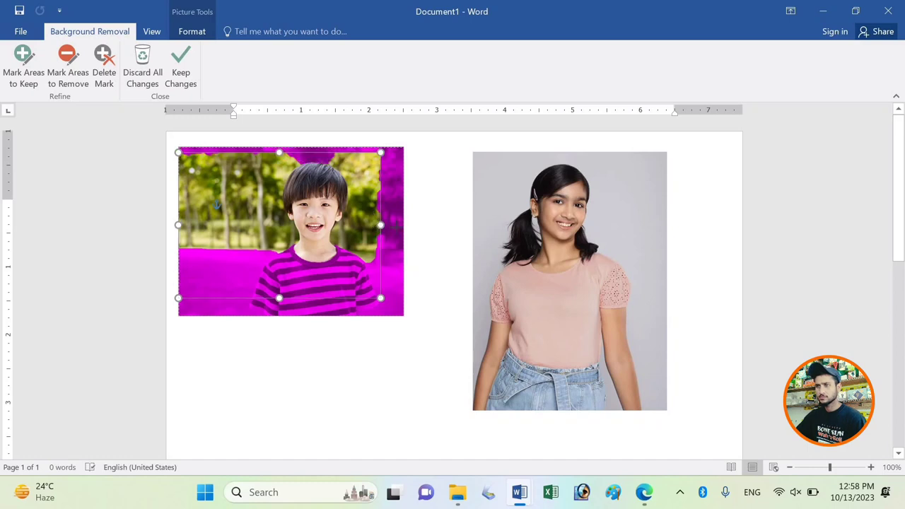
{"action": "left_click_drag", "start_coordinate": [380, 225], "coordinate": [404, 226]}
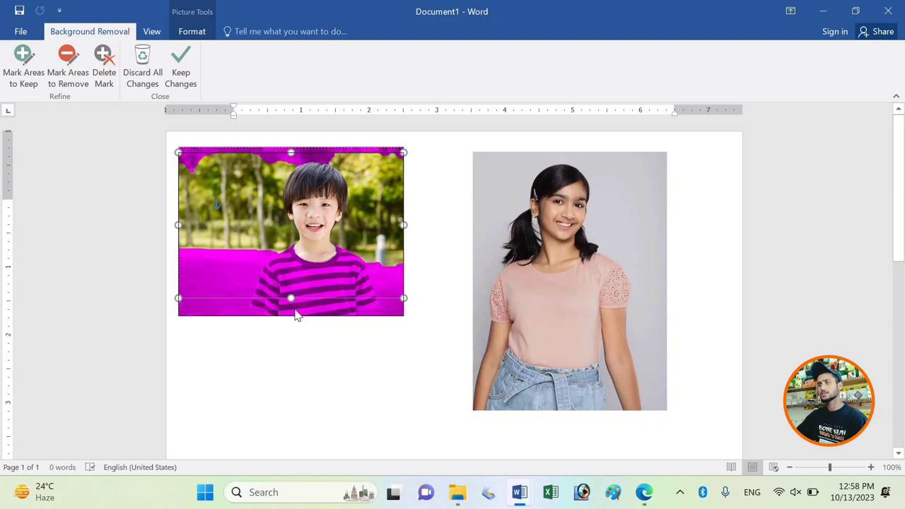
{"action": "left_click_drag", "start_coordinate": [291, 297], "coordinate": [296, 316]}
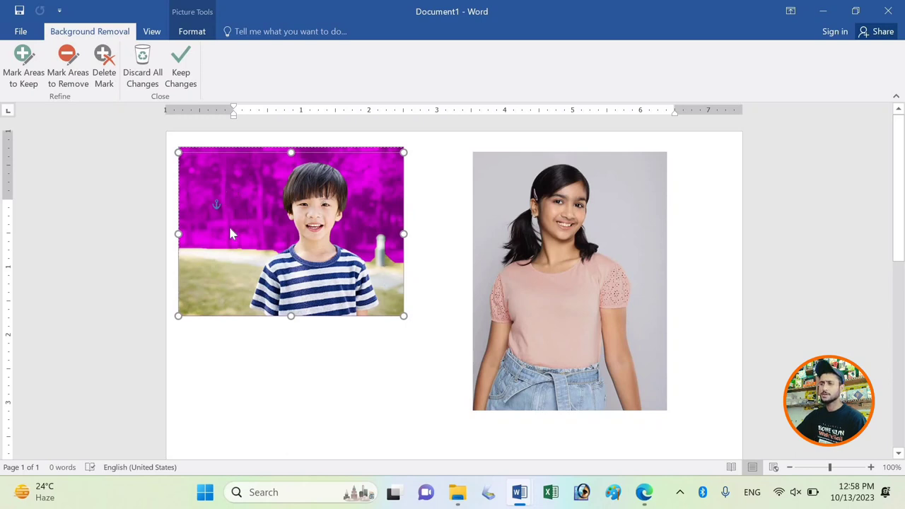
Mark the leftover grass areas for removal and keep the changes.
{"action": "left_click", "coordinate": [68, 69]}
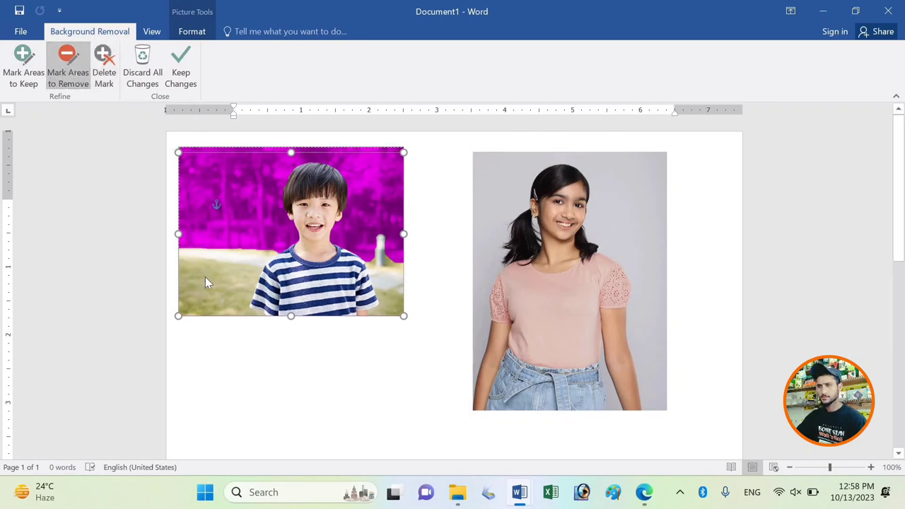
{"action": "left_click_drag", "start_coordinate": [238, 299], "coordinate": [237, 296]}
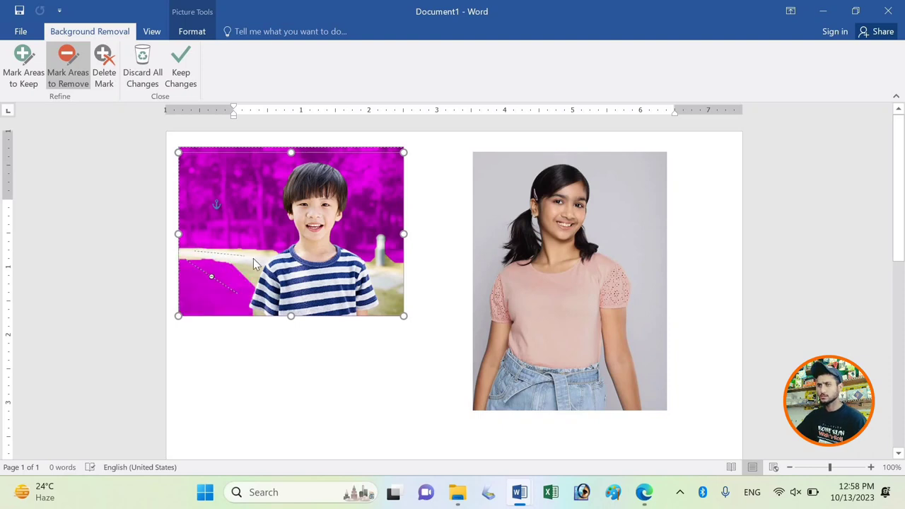
{"action": "left_click_drag", "start_coordinate": [256, 265], "coordinate": [230, 255]}
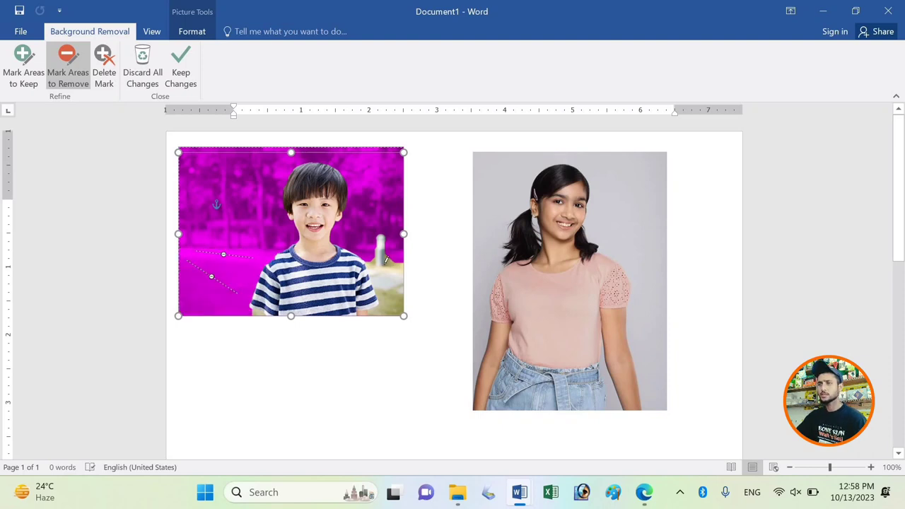
{"action": "left_click_drag", "start_coordinate": [377, 258], "coordinate": [393, 292]}
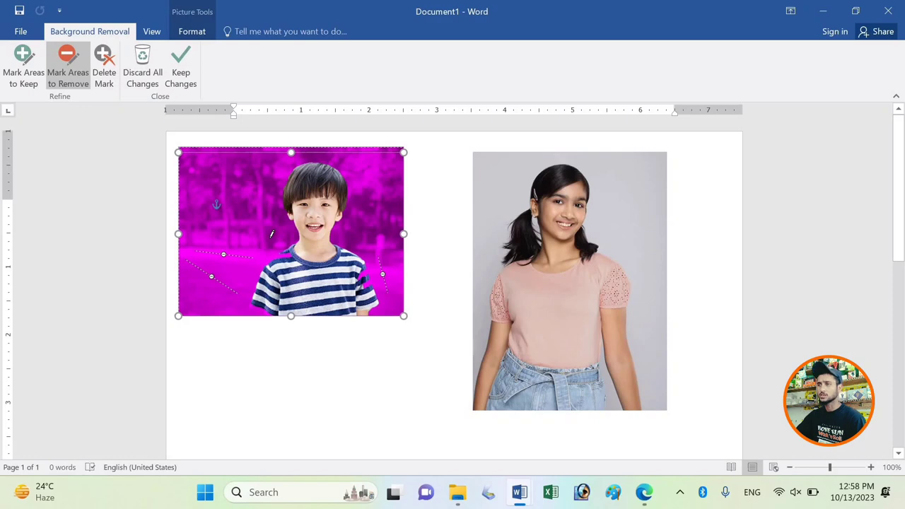
{"action": "key", "text": "ctrl+z"}
{"action": "key", "text": "ctrl+z"}
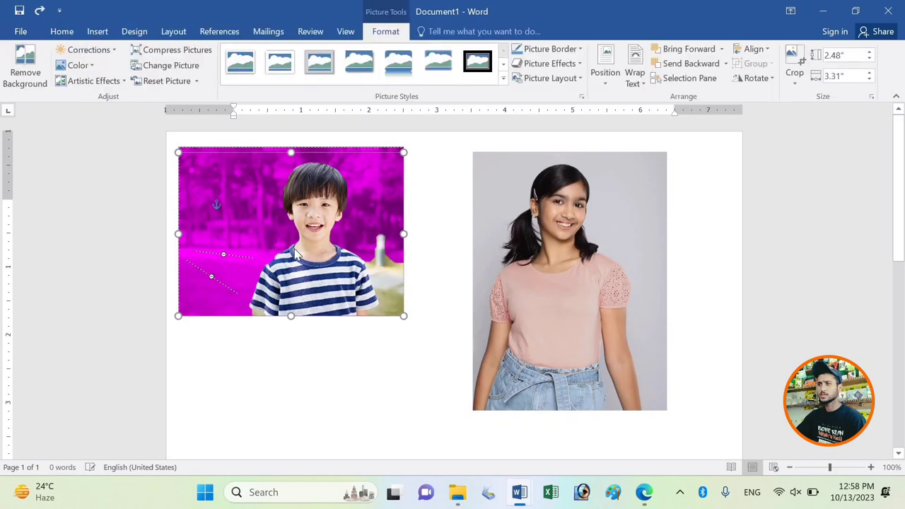
{"action": "key", "text": "ctrl+z"}
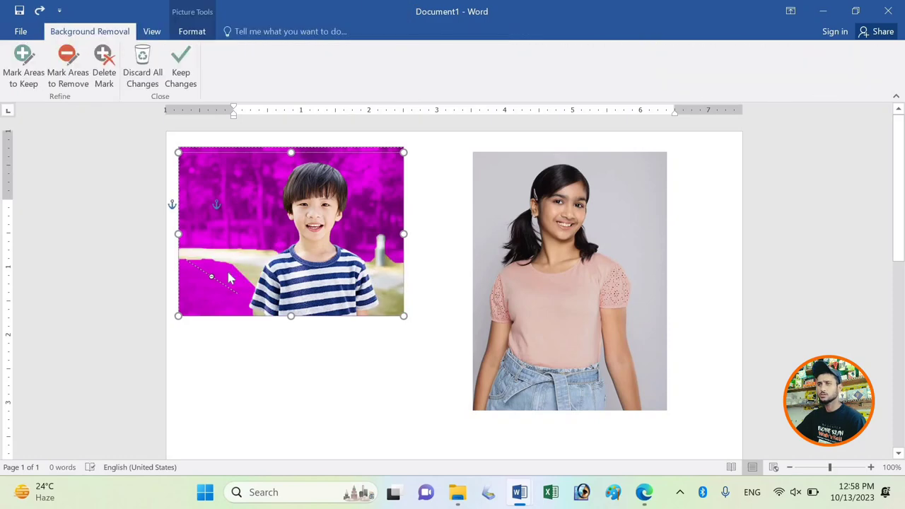
{"action": "left_click", "coordinate": [71, 71]}
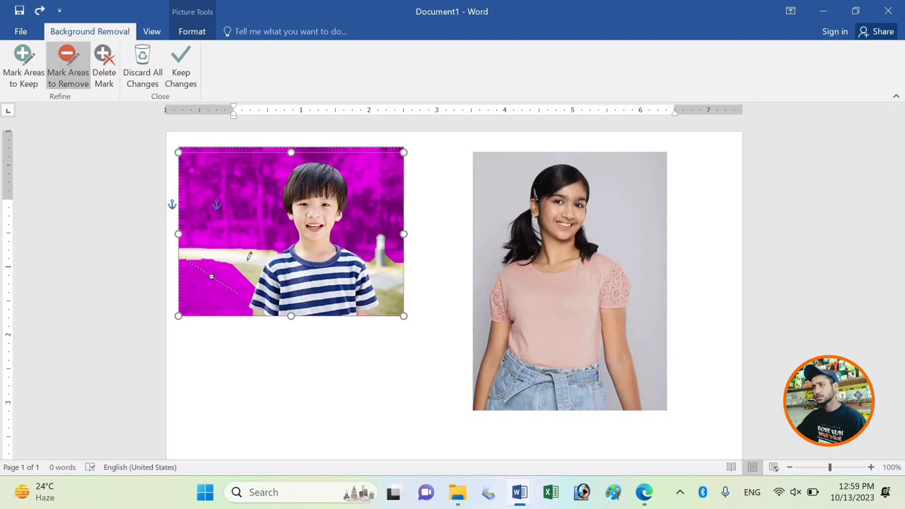
{"action": "left_click_drag", "start_coordinate": [244, 269], "coordinate": [238, 311]}
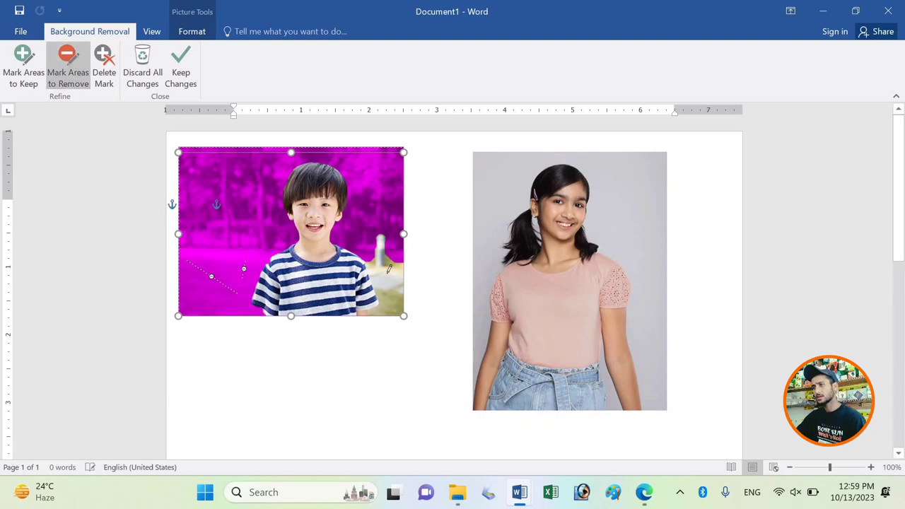
{"action": "left_click_drag", "start_coordinate": [389, 303], "coordinate": [388, 306]}
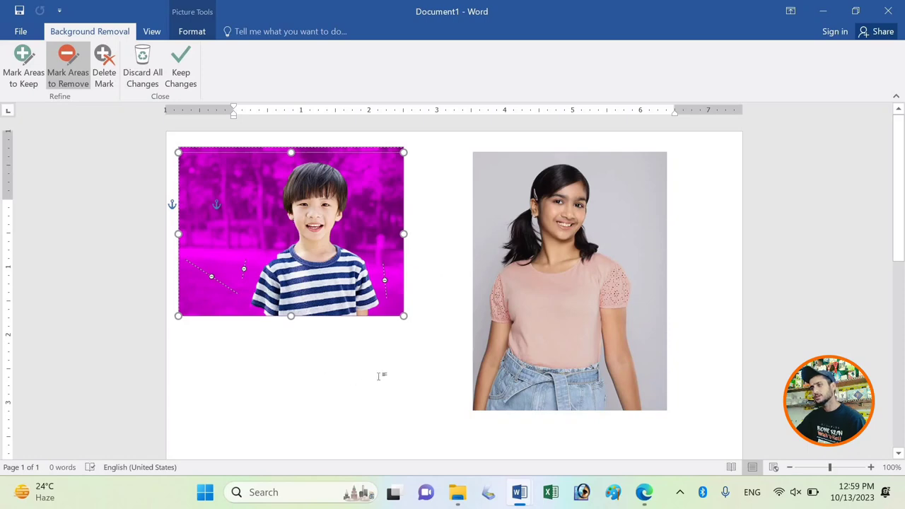
{"action": "left_click", "coordinate": [408, 359]}
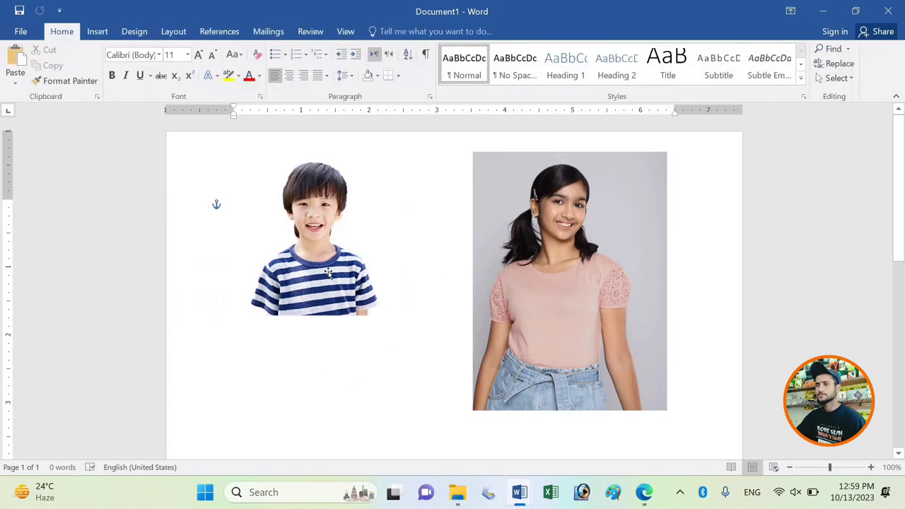
Enlarge the boy cutout to 3.24 by 4.32 inches and move it beside the girl's photo.
{"action": "left_click", "coordinate": [382, 310]}
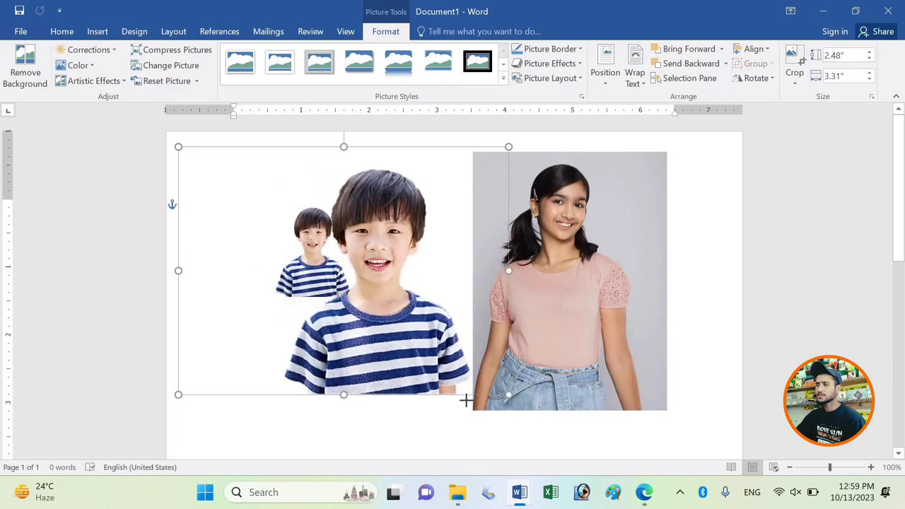
{"action": "left_click_drag", "start_coordinate": [465, 400], "coordinate": [464, 398]}
{"action": "left_click_drag", "start_coordinate": [331, 323], "coordinate": [309, 258]}
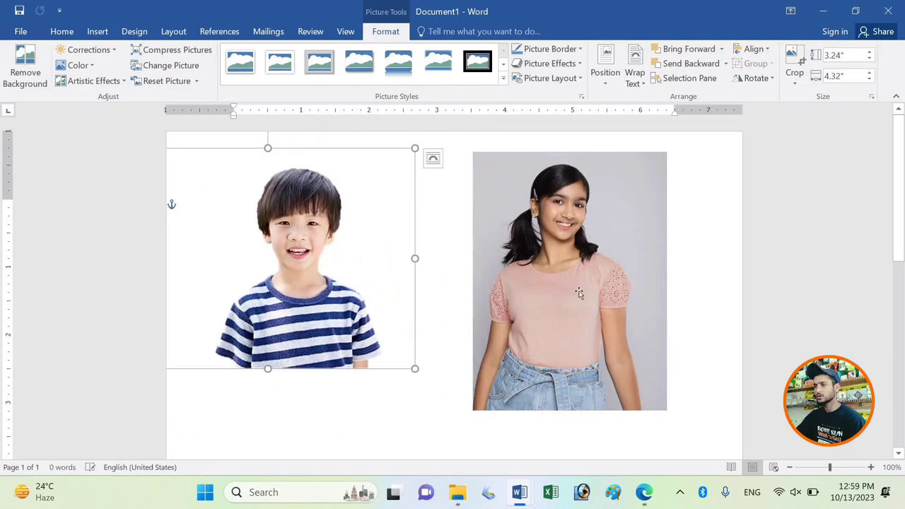
{"action": "left_click", "coordinate": [559, 297]}
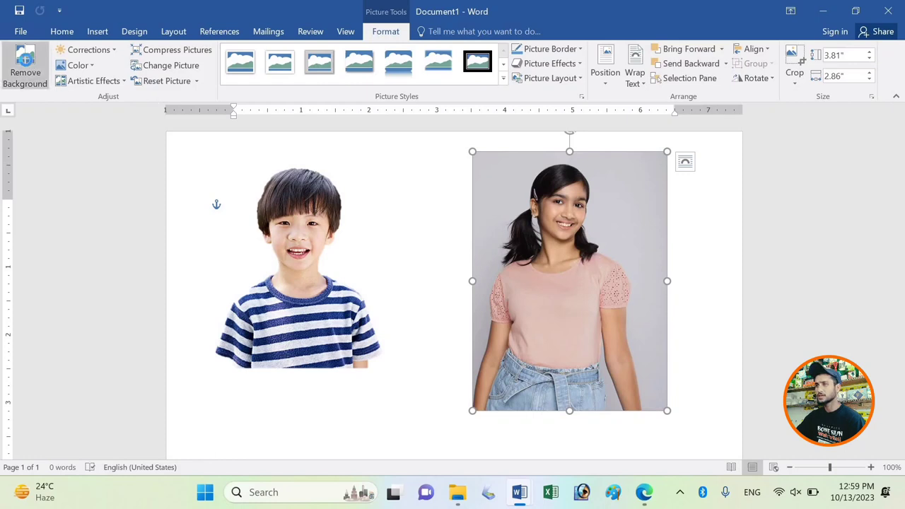
Remove the girl photo's backdrop, stretching the keep area from above her head down to her jeans.
{"action": "left_click", "coordinate": [25, 71]}
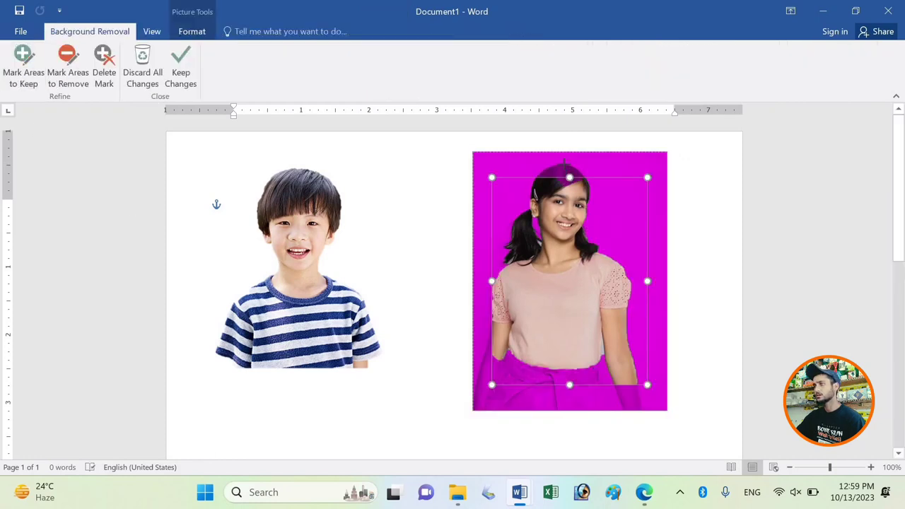
{"action": "left_click_drag", "start_coordinate": [563, 161], "coordinate": [559, 150]}
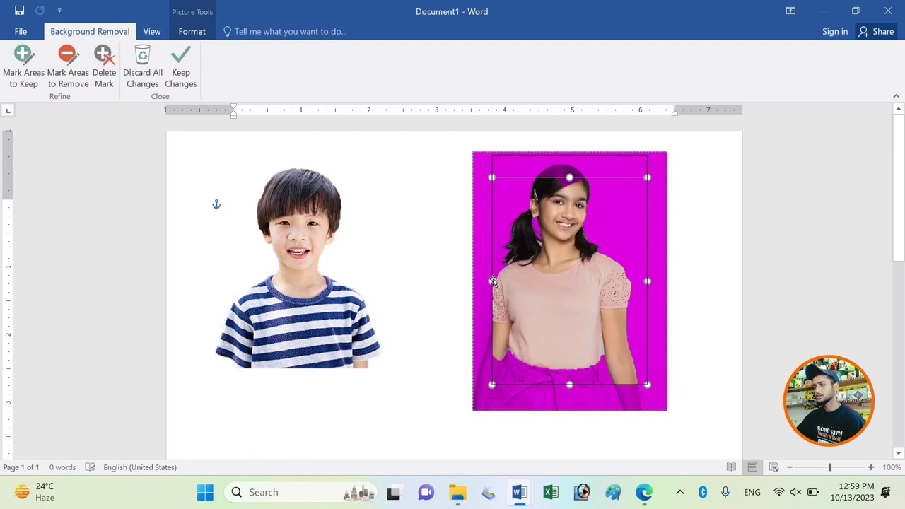
{"action": "left_click_drag", "start_coordinate": [481, 270], "coordinate": [476, 269]}
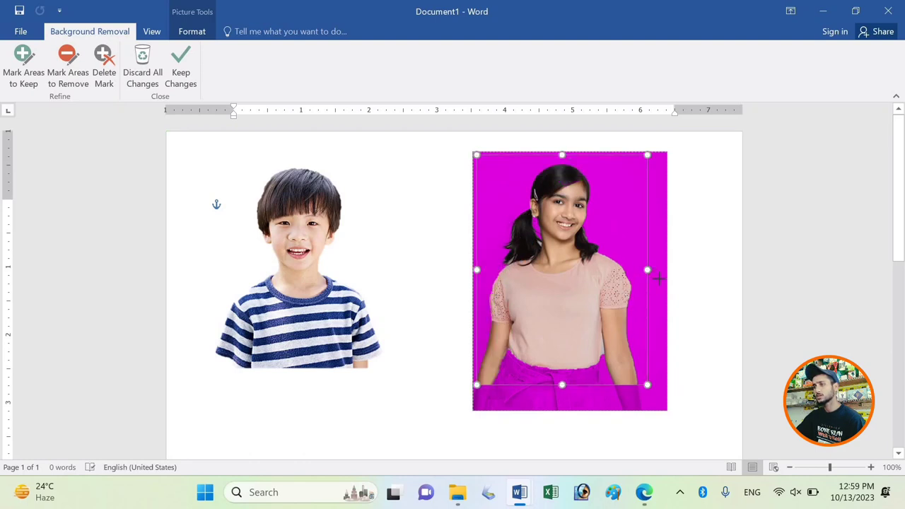
{"action": "left_click_drag", "start_coordinate": [659, 279], "coordinate": [667, 278]}
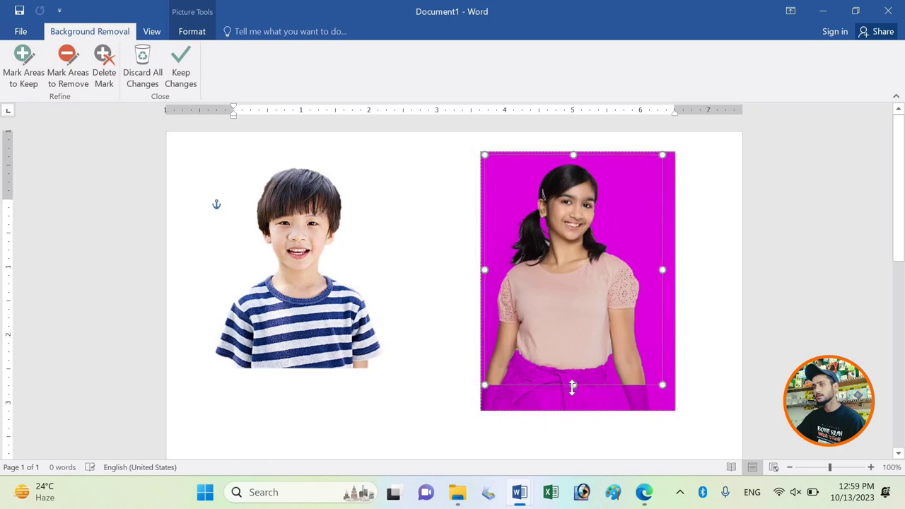
{"action": "left_click_drag", "start_coordinate": [573, 386], "coordinate": [574, 412]}
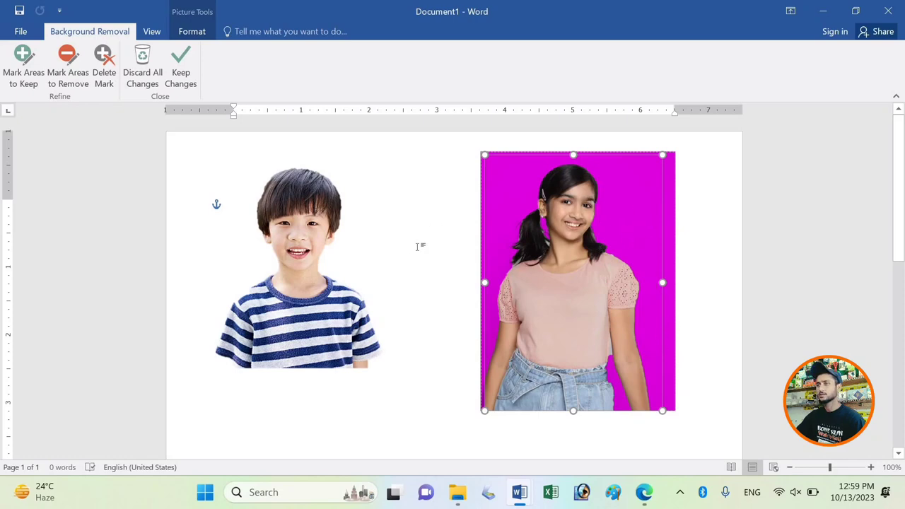
{"action": "left_click", "coordinate": [425, 283]}
{"action": "left_click", "coordinate": [606, 233]}
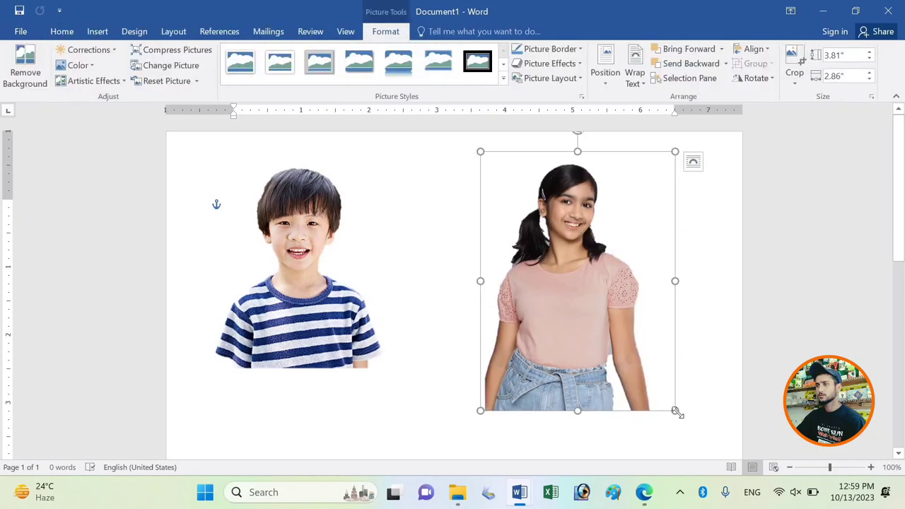
{"action": "left_click_drag", "start_coordinate": [620, 322], "coordinate": [613, 329]}
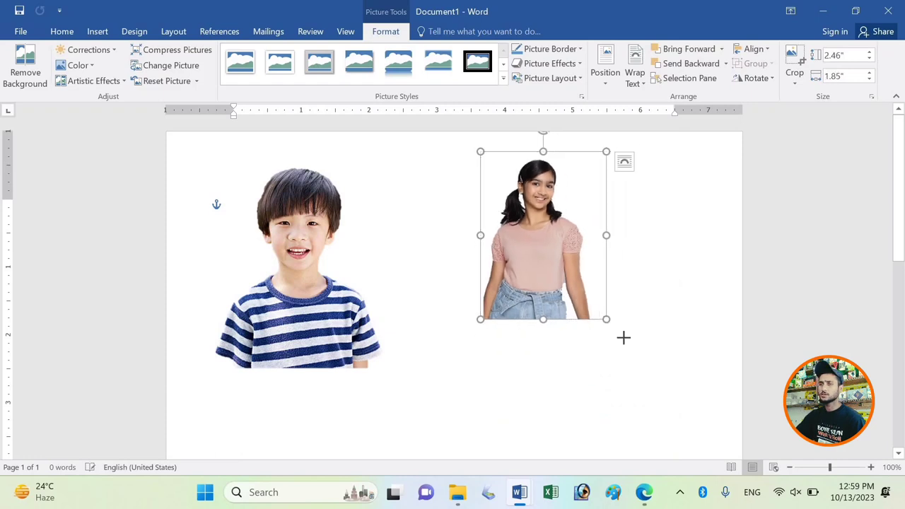
{"action": "key", "text": "ctrl+z"}
{"action": "key", "text": "ctrl+z"}
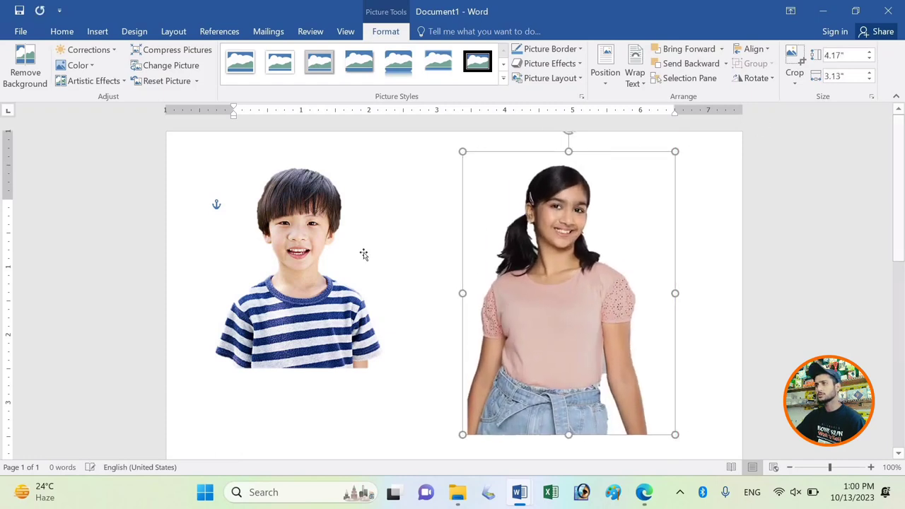
{"action": "left_click", "coordinate": [355, 283]}
{"action": "left_click", "coordinate": [530, 289]}
{"action": "key", "text": "Tab"}
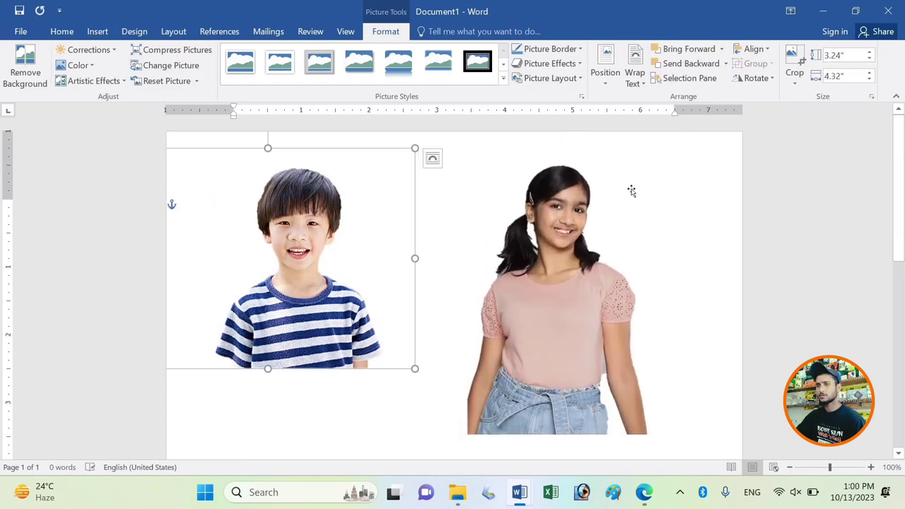
{"action": "left_click", "coordinate": [632, 192]}
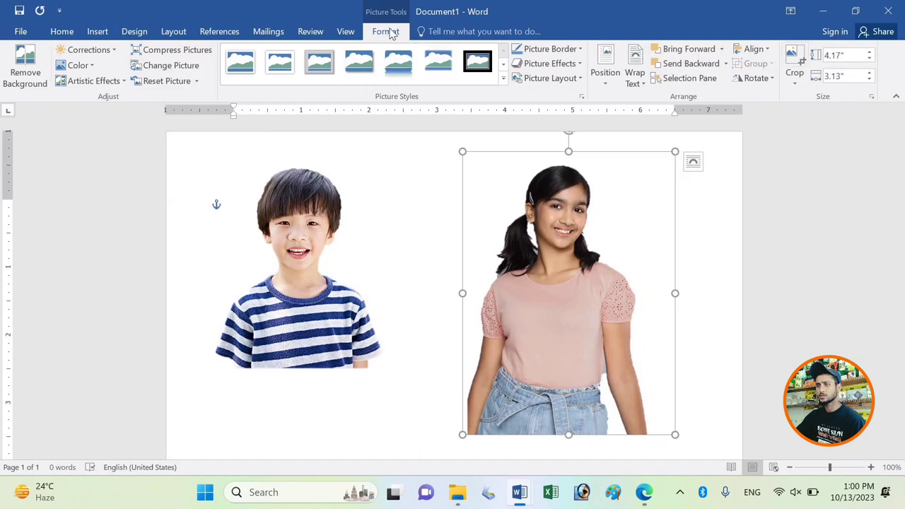
Crop the girl's photo to a 2.28 by 1.89 inch head-and-shoulders portrait.
{"action": "left_click", "coordinate": [794, 71]}
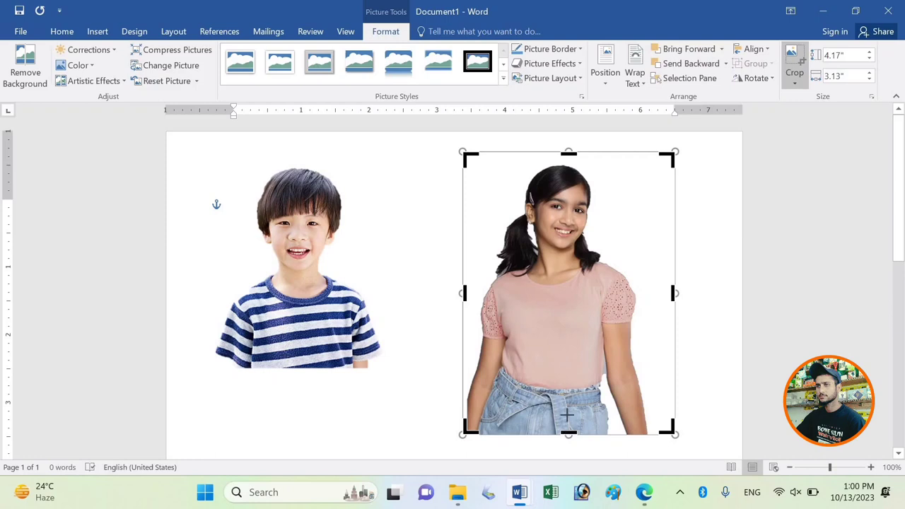
{"action": "left_click_drag", "start_coordinate": [568, 415], "coordinate": [560, 313]}
{"action": "left_click_drag", "start_coordinate": [467, 237], "coordinate": [490, 273]}
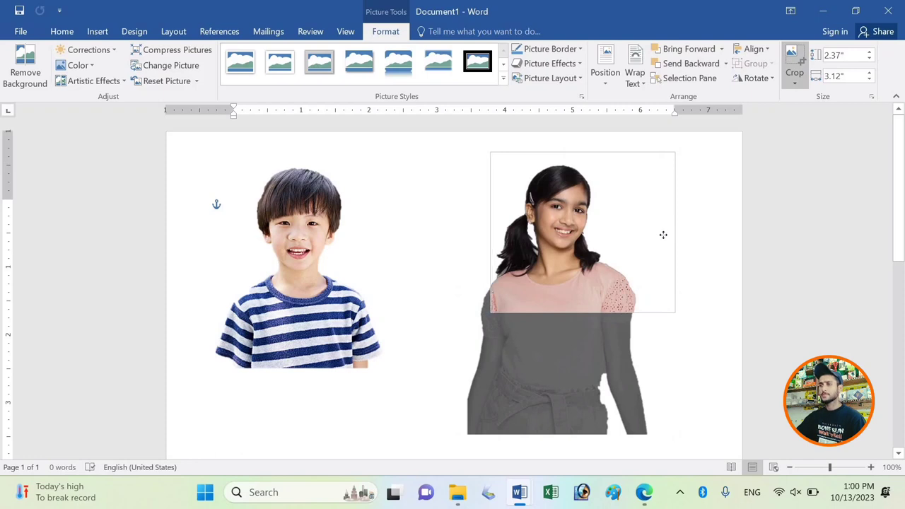
{"action": "mouse_move", "coordinate": [663, 235]}
{"action": "left_mouse_down"}
{"action": "mouse_move", "coordinate": [673, 233]}
{"action": "mouse_move", "coordinate": [615, 246]}
{"action": "left_mouse_up"}
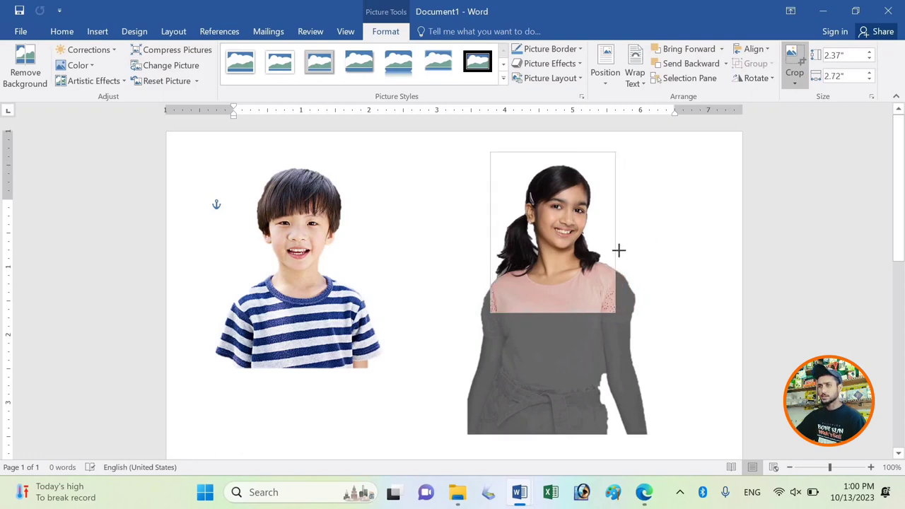
{"action": "left_click_drag", "start_coordinate": [619, 250], "coordinate": [617, 249]}
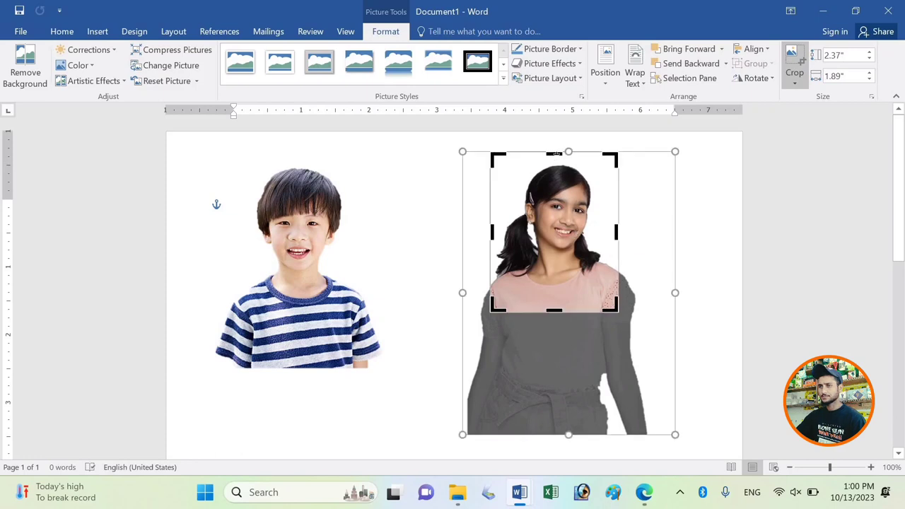
{"action": "left_click_drag", "start_coordinate": [555, 157], "coordinate": [555, 157]}
{"action": "left_click_drag", "start_coordinate": [662, 244], "coordinate": [665, 243]}
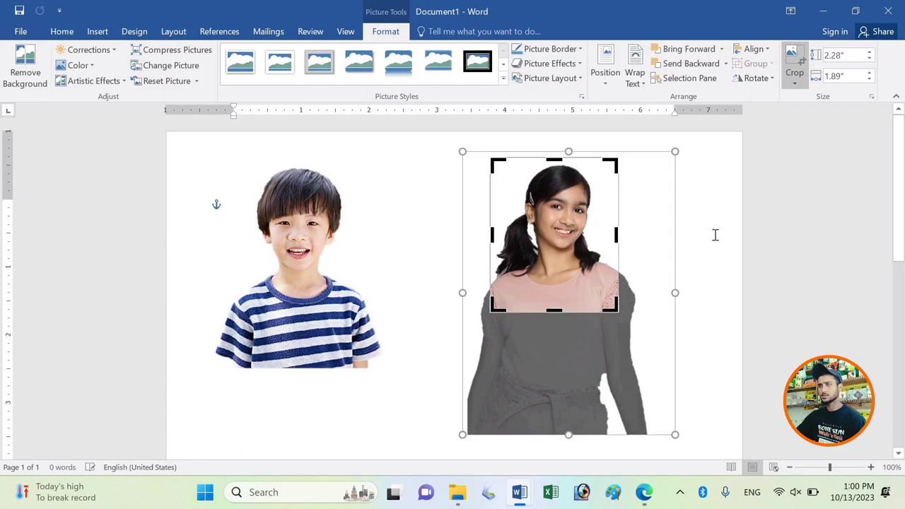
{"action": "left_click", "coordinate": [318, 261]}
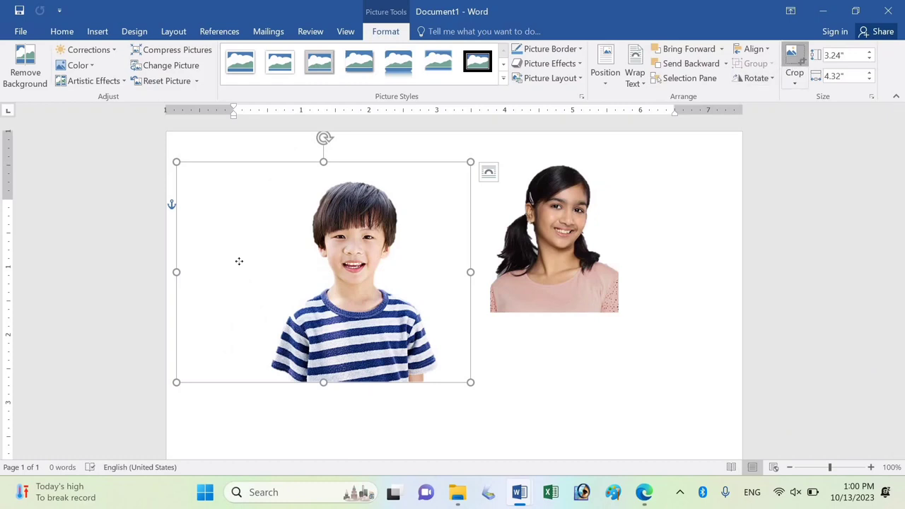
Crop the boy's photo to head and shoulders, 1.89 inches wide, trimmed at chest height.
{"action": "mouse_move", "coordinate": [178, 272]}
{"action": "left_mouse_down"}
{"action": "mouse_move", "coordinate": [286, 318]}
{"action": "mouse_move", "coordinate": [287, 327]}
{"action": "left_mouse_up"}
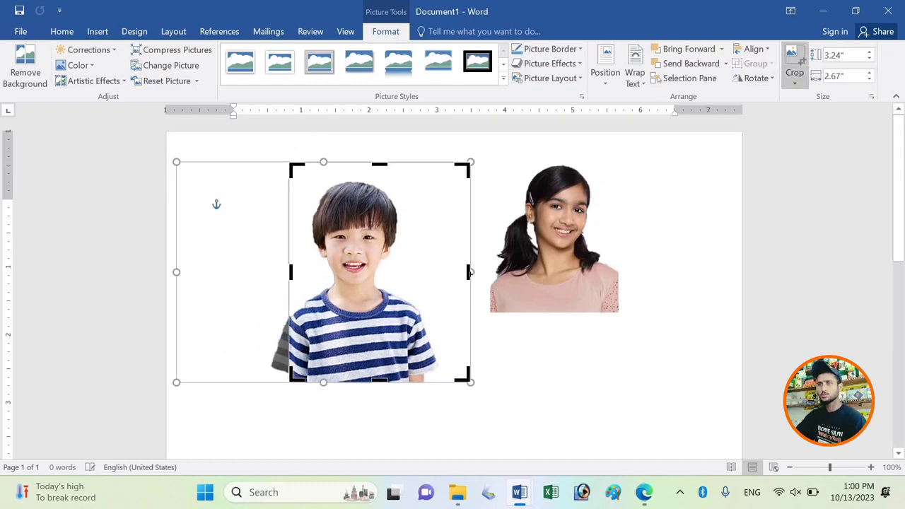
{"action": "left_click_drag", "start_coordinate": [427, 296], "coordinate": [416, 301]}
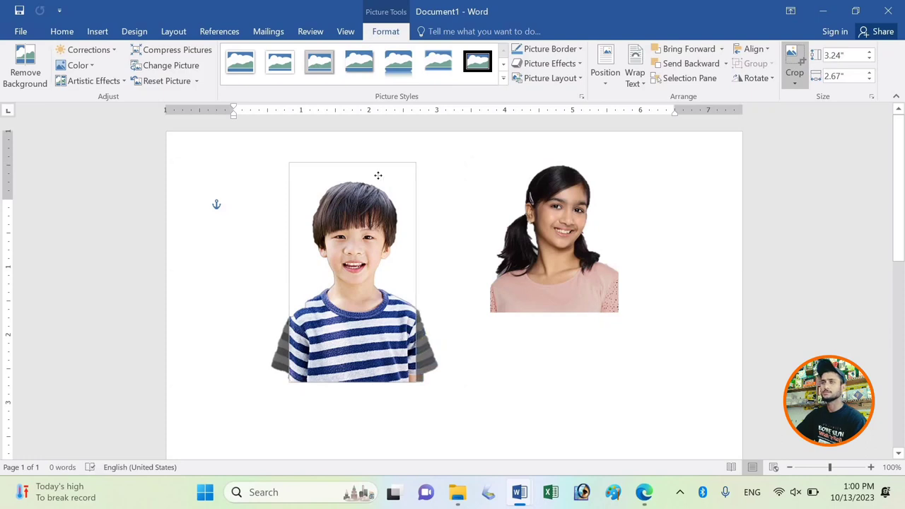
{"action": "left_click_drag", "start_coordinate": [369, 172], "coordinate": [364, 182]}
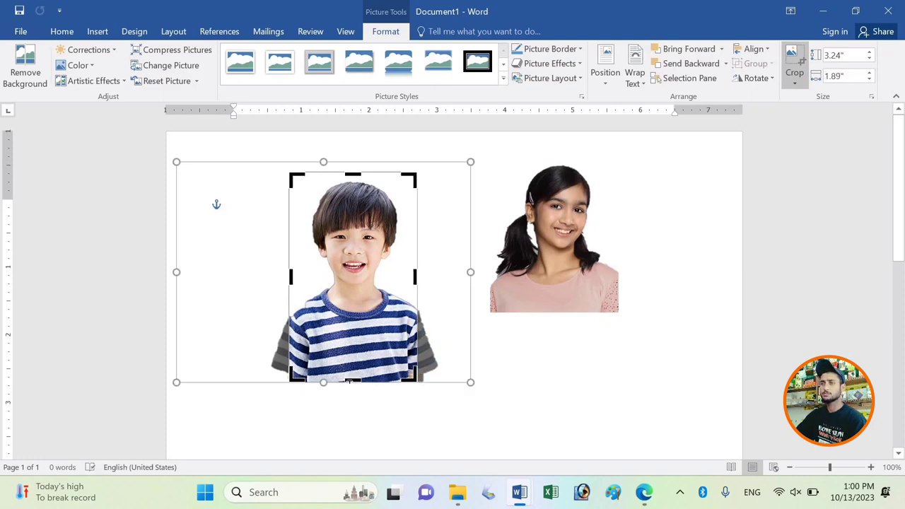
{"action": "left_click_drag", "start_coordinate": [353, 380], "coordinate": [353, 342]}
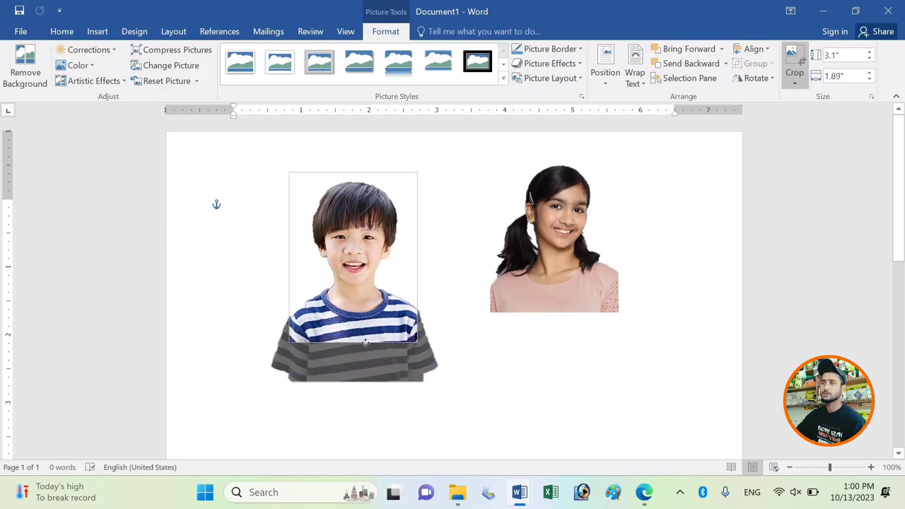
{"action": "left_click", "coordinate": [357, 270]}
Arrange the boy's portrait at the page's upper left with the girl's portrait directly beside it.
{"action": "left_click", "coordinate": [560, 284]}
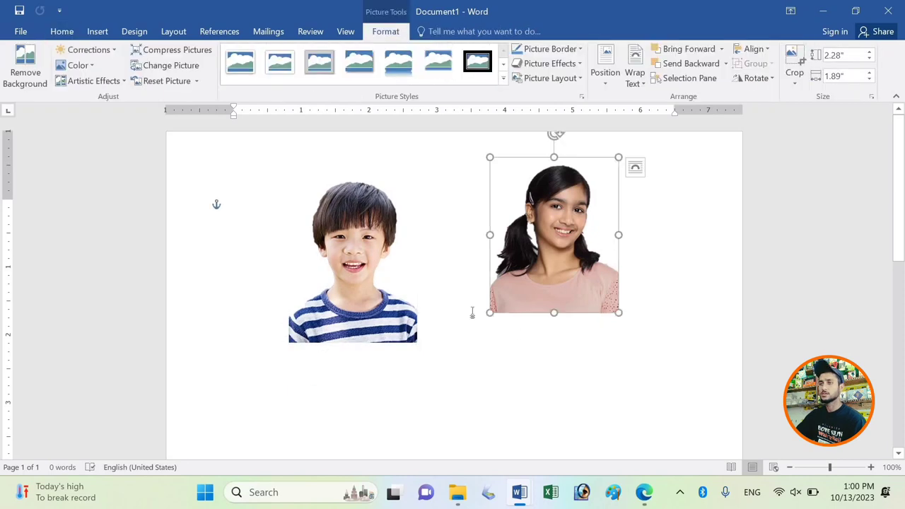
{"action": "left_click_drag", "start_coordinate": [330, 283], "coordinate": [521, 348]}
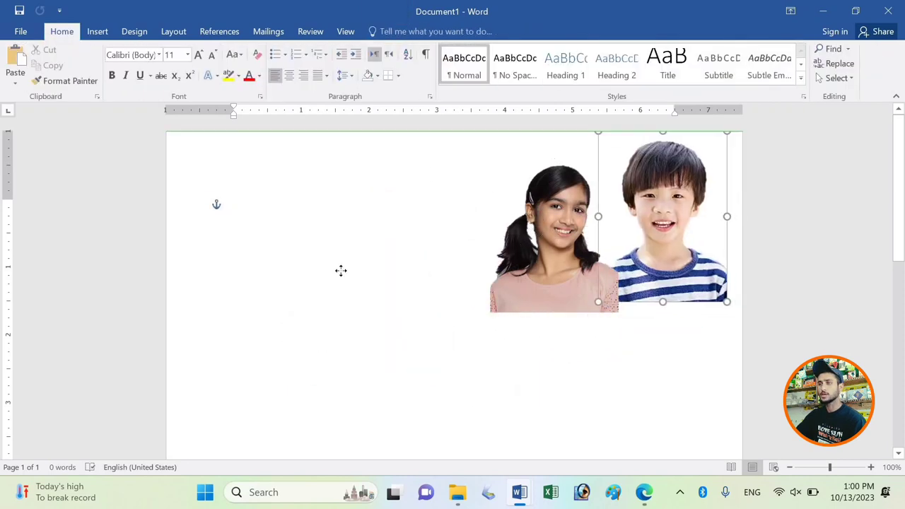
{"action": "left_click_drag", "start_coordinate": [551, 240], "coordinate": [243, 257]}
{"action": "left_click_drag", "start_coordinate": [333, 238], "coordinate": [490, 257]}
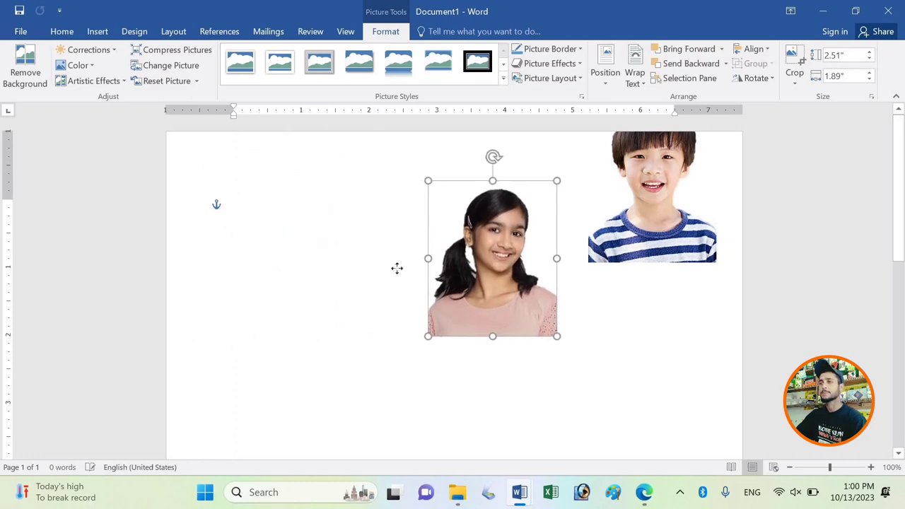
{"action": "left_click_drag", "start_coordinate": [637, 198], "coordinate": [260, 226]}
{"action": "mouse_move", "coordinate": [502, 273]}
{"action": "left_mouse_down"}
{"action": "mouse_move", "coordinate": [399, 265]}
{"action": "mouse_move", "coordinate": [388, 280]}
{"action": "left_mouse_up"}
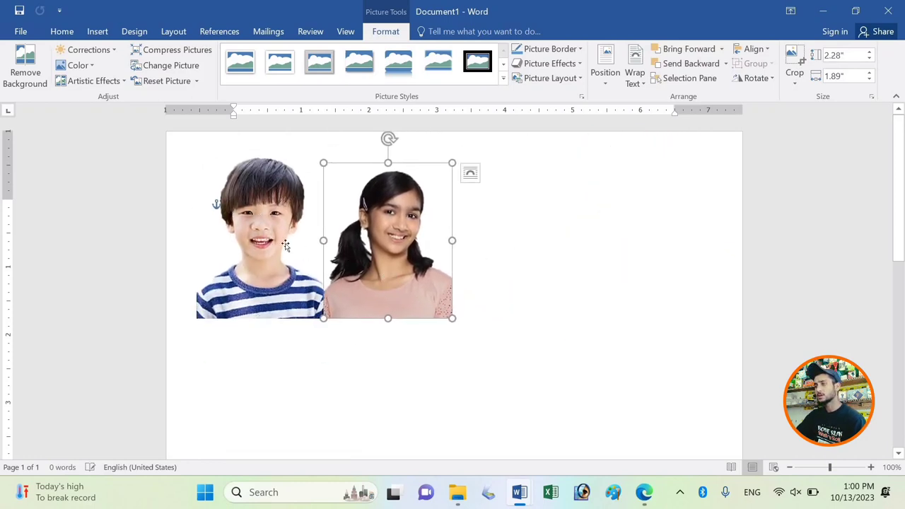
{"action": "left_click", "coordinate": [283, 242]}
{"action": "left_click", "coordinate": [372, 246]}
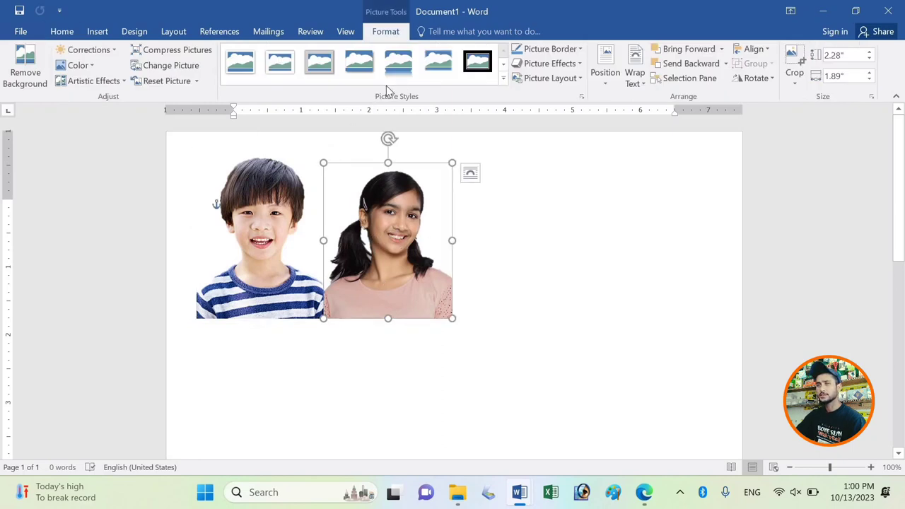
Flip the girl's portrait horizontally, undo it, and nudge the portrait slightly left.
{"action": "left_click", "coordinate": [755, 79]}
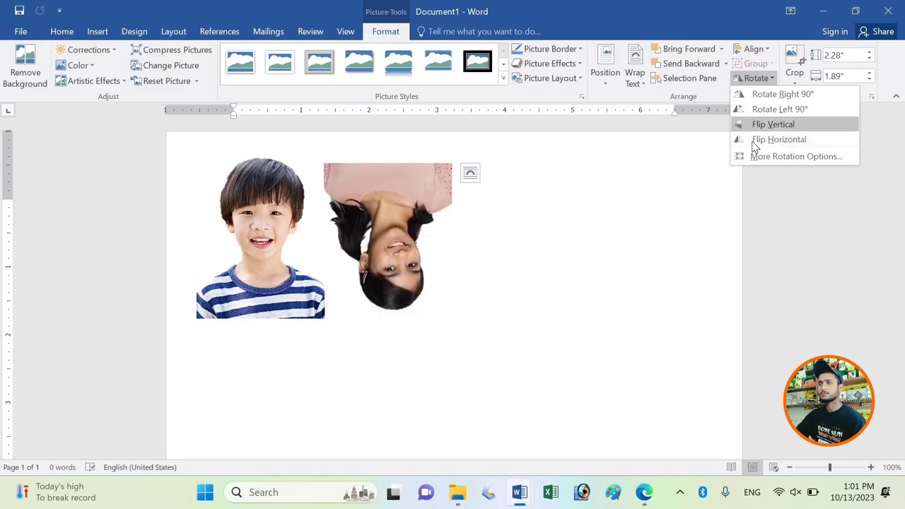
{"action": "left_click", "coordinate": [771, 140]}
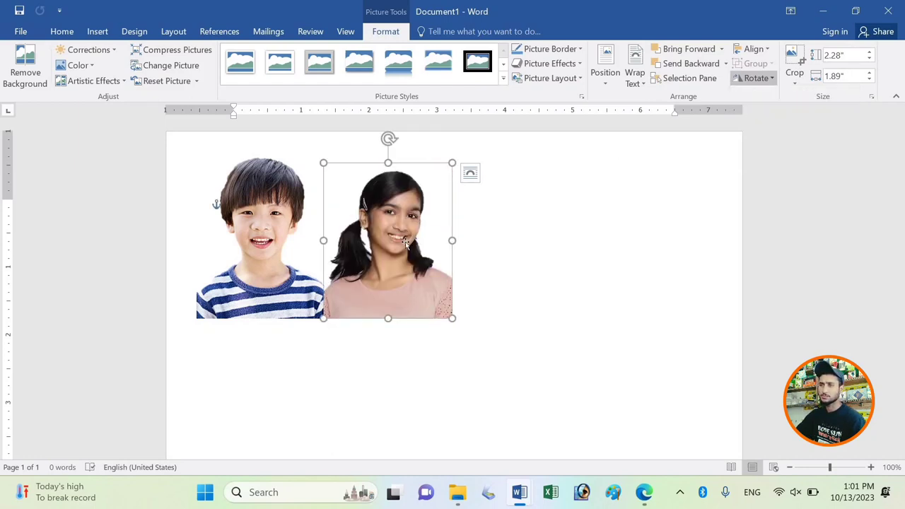
{"action": "key", "text": "ctrl+z"}
{"action": "left_click_drag", "start_coordinate": [405, 243], "coordinate": [391, 243]}
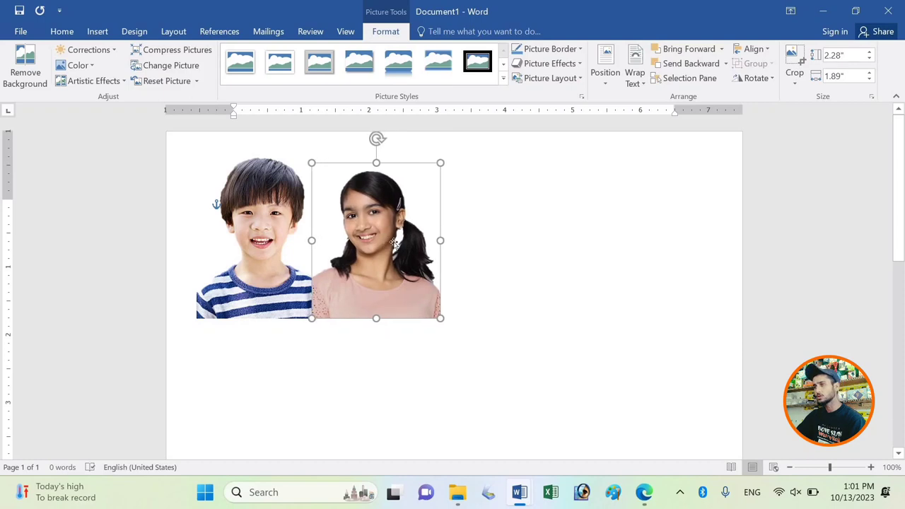
{"action": "left_click", "coordinate": [450, 261]}
Send the girl's portrait backward behind the boy's and nudge it slightly left.
{"action": "left_click", "coordinate": [348, 278]}
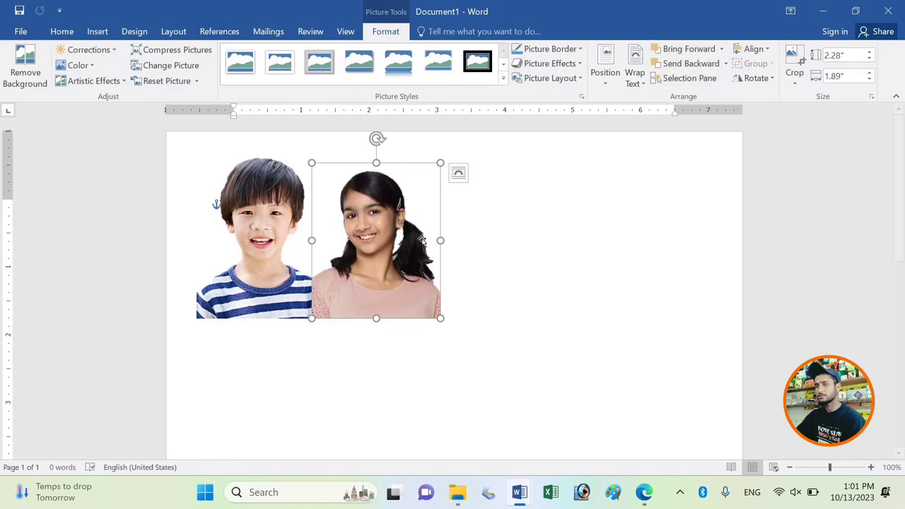
{"action": "left_click", "coordinate": [689, 62]}
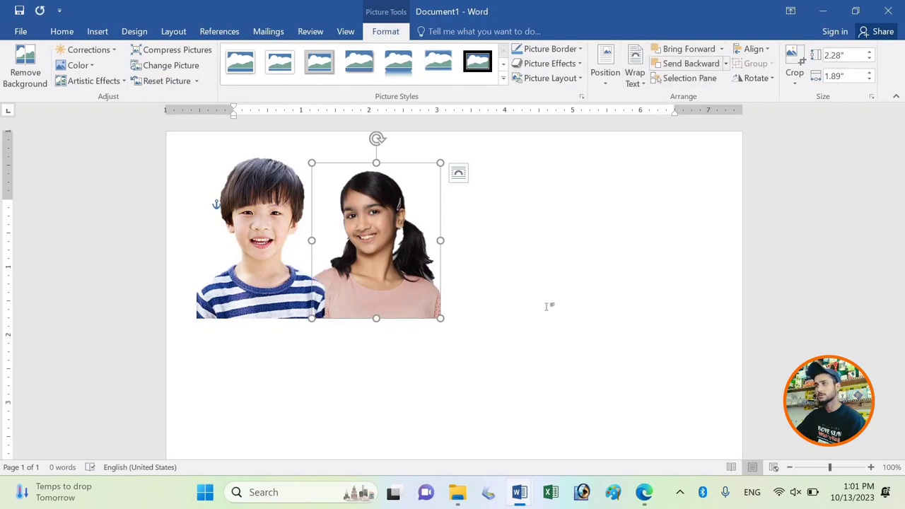
{"action": "left_click", "coordinate": [356, 256]}
{"action": "left_click", "coordinate": [356, 256]}
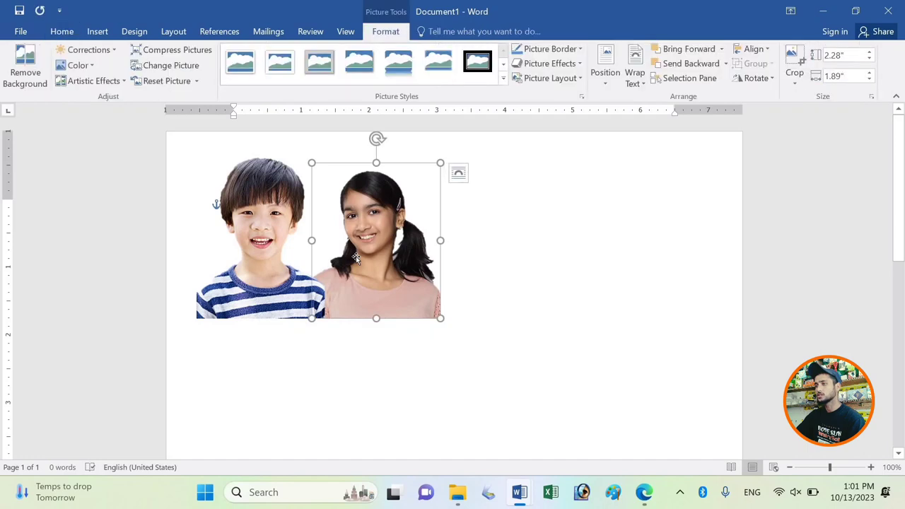
{"action": "left_click_drag", "start_coordinate": [356, 256], "coordinate": [353, 256]}
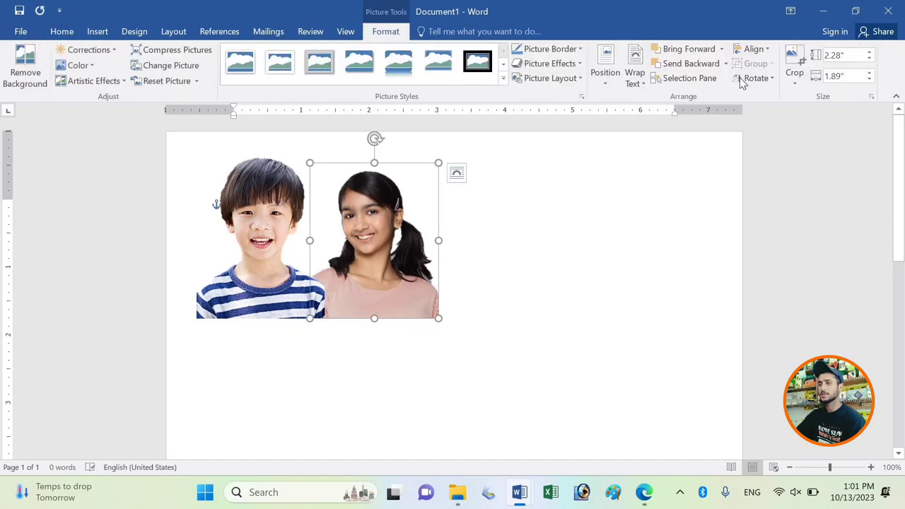
Trim a little more off the bottom of the girl's portrait.
{"action": "left_click", "coordinate": [799, 61]}
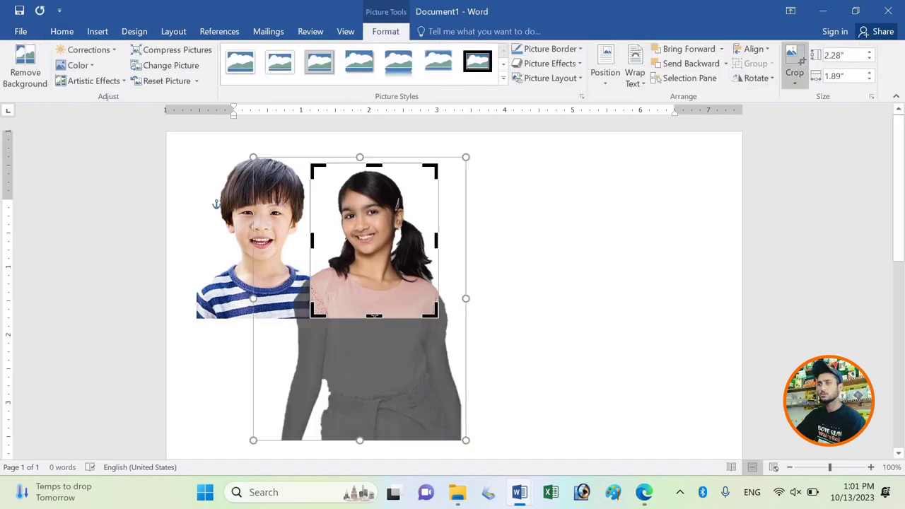
{"action": "left_click_drag", "start_coordinate": [369, 304], "coordinate": [369, 297]}
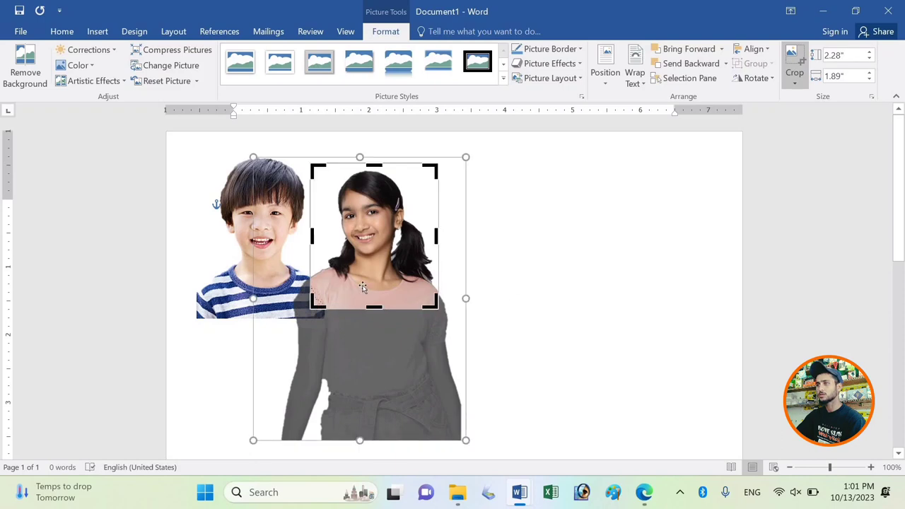
{"action": "left_click", "coordinate": [495, 304]}
{"action": "left_click", "coordinate": [364, 274]}
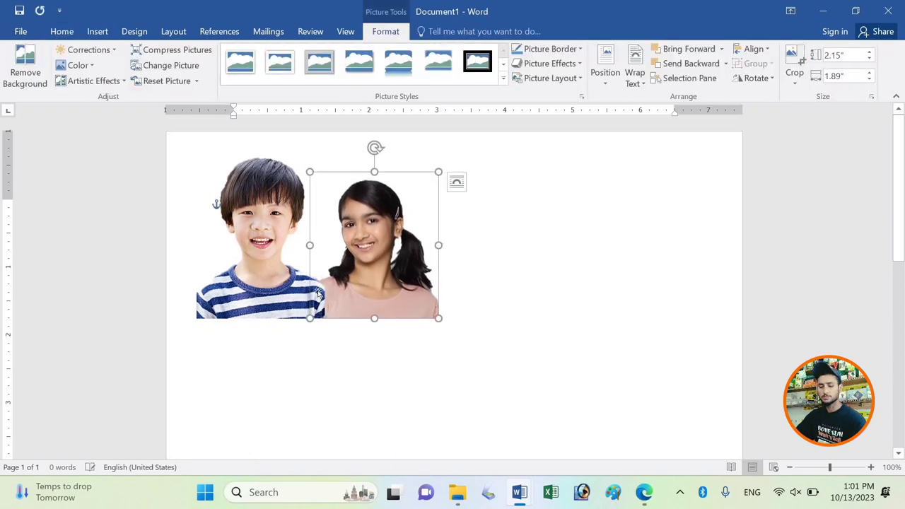
Enlarge the girl's portrait to 2.42 by 2.12 inches and nudge it upward.
{"action": "left_click", "coordinate": [463, 205]}
{"action": "left_click", "coordinate": [431, 296]}
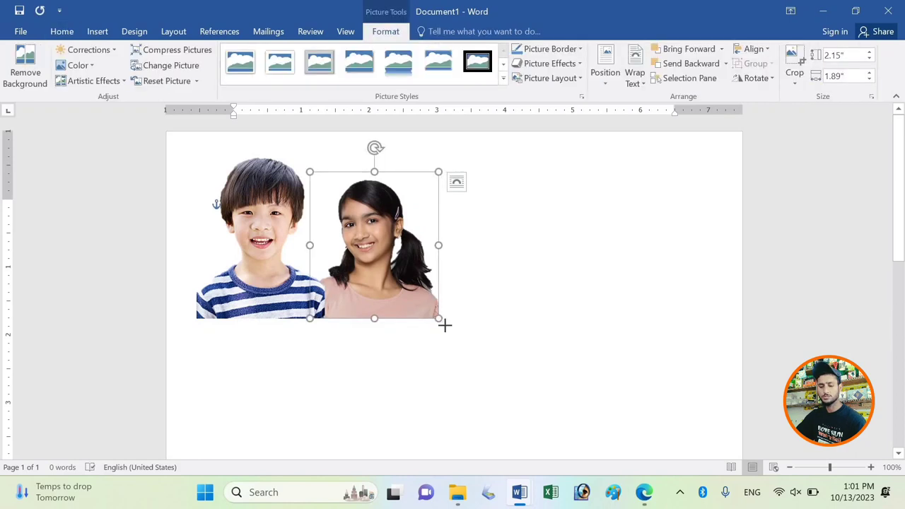
{"action": "left_click_drag", "start_coordinate": [444, 325], "coordinate": [457, 332]}
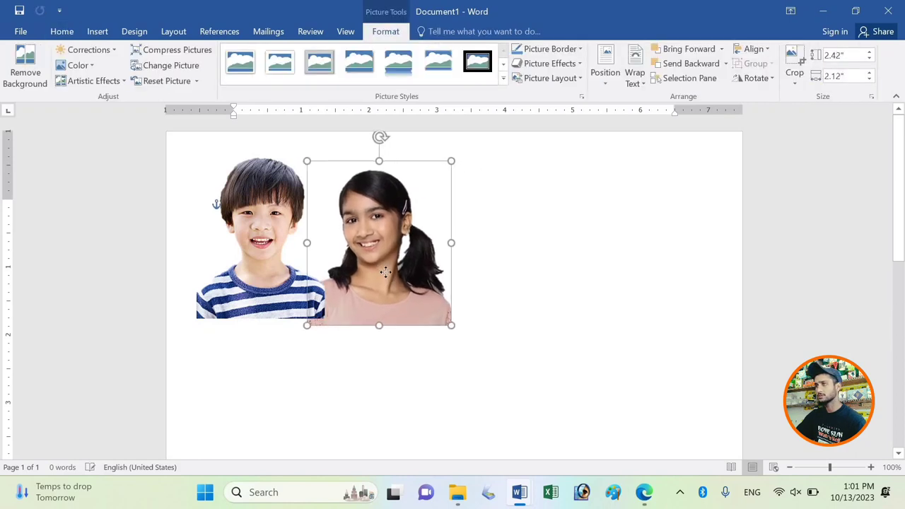
{"action": "key", "text": "Up"}
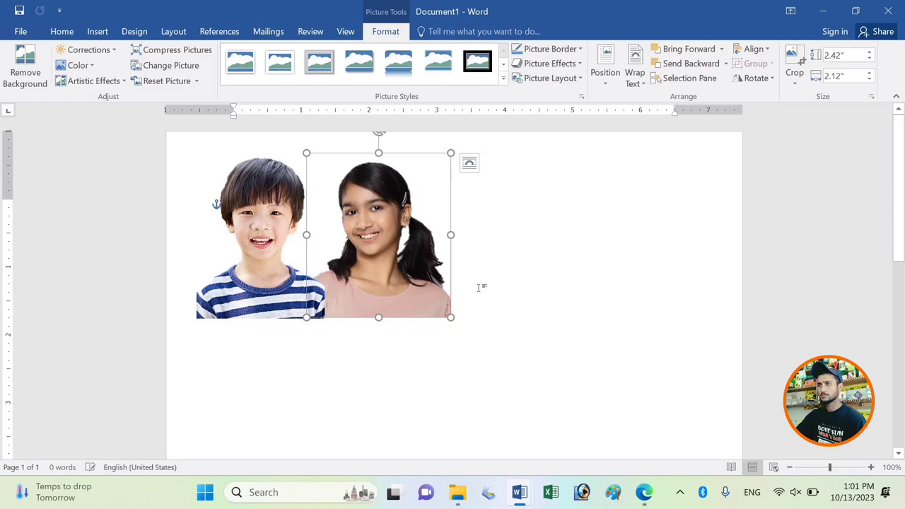
{"action": "left_click_drag", "start_coordinate": [452, 317], "coordinate": [452, 319]}
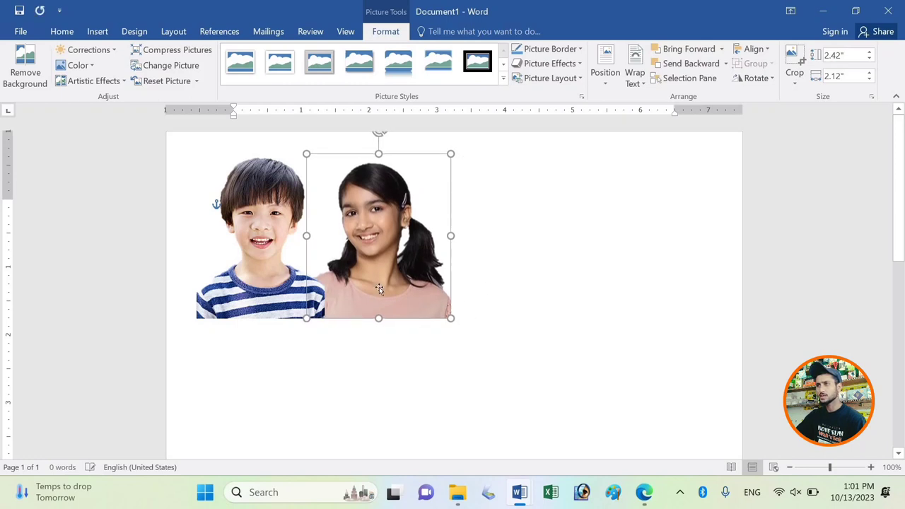
{"action": "key", "text": "ctrl+z"}
Nudge the girl's portrait left until it sits snugly against the boy's.
{"action": "left_click", "coordinate": [400, 244]}
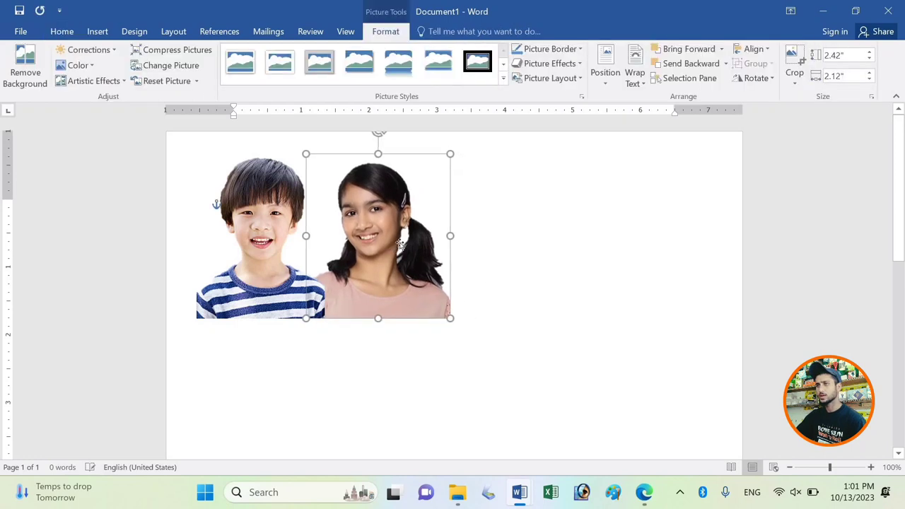
{"action": "left_click_drag", "start_coordinate": [400, 244], "coordinate": [395, 244]}
{"action": "left_click", "coordinate": [277, 266]}
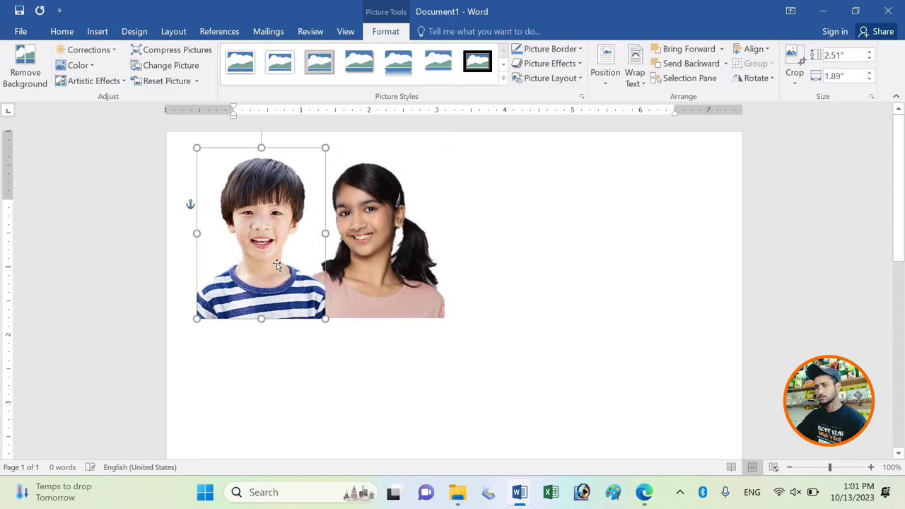
{"action": "left_click", "coordinate": [359, 292]}
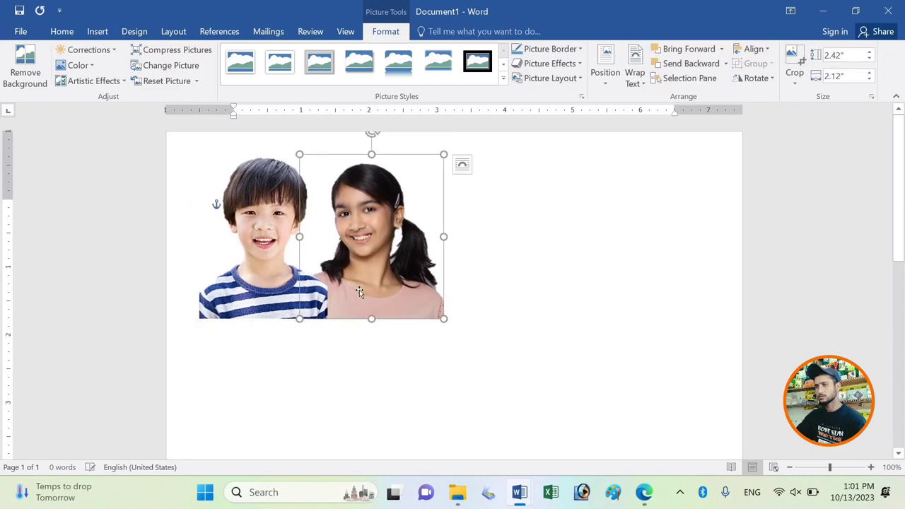
{"action": "key", "text": "ctrl+Left"}
{"action": "key", "text": "ctrl+Left"}
{"action": "key", "text": "ctrl+Left"}
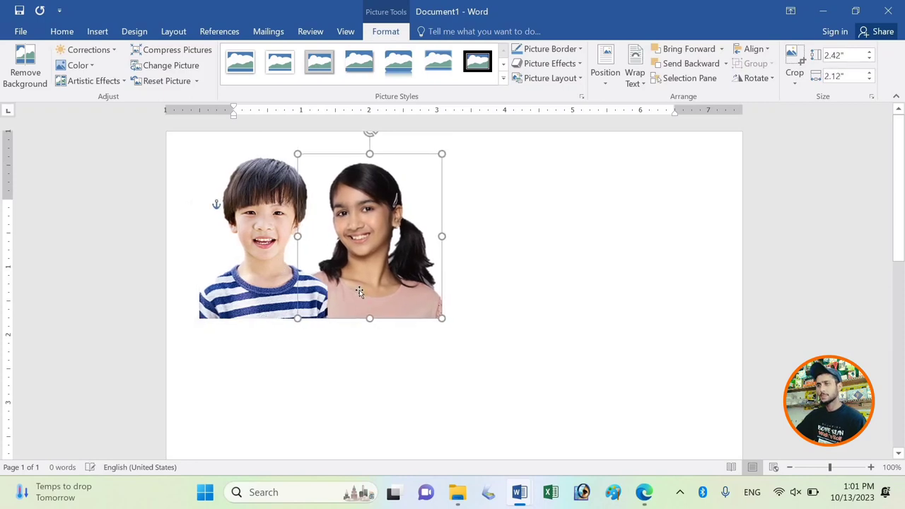
{"action": "key", "text": "ctrl+Left"}
{"action": "key", "text": "Escape"}
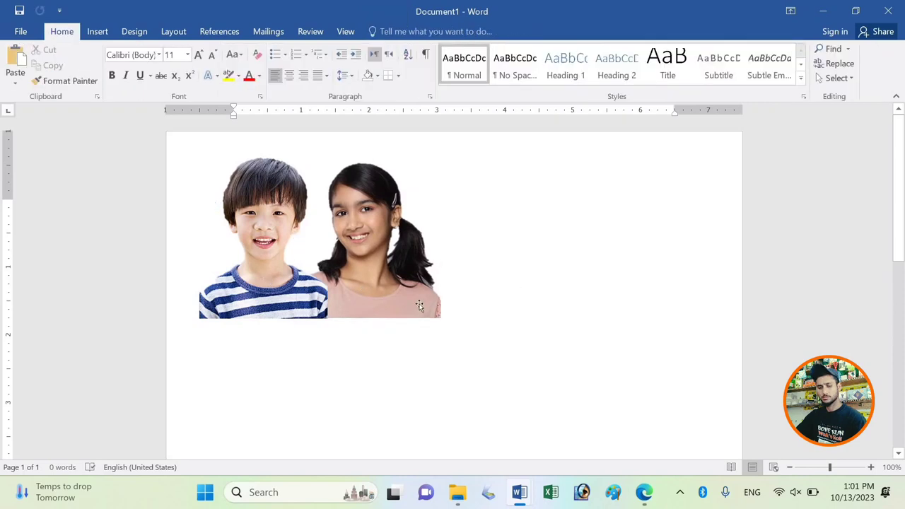
Cycle the selection between the boy's and girl's portraits.
{"action": "left_click", "coordinate": [253, 263]}
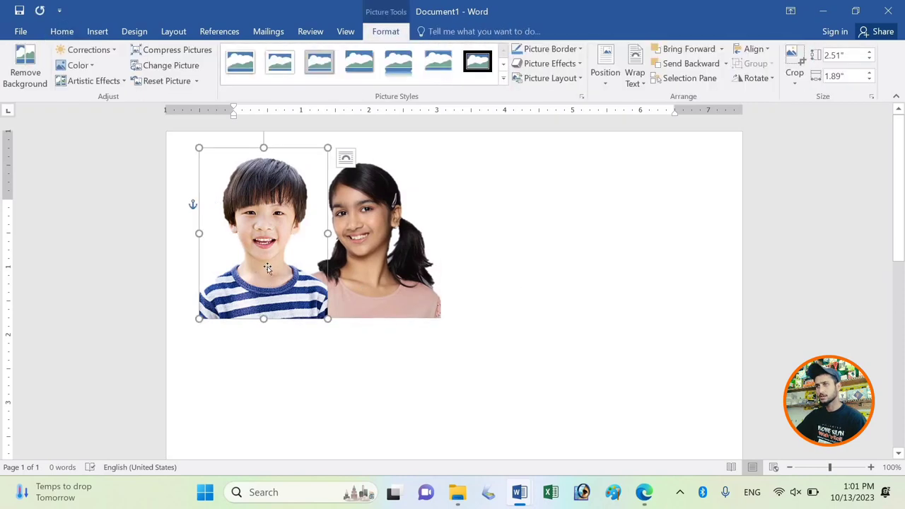
{"action": "key", "text": "Tab"}
{"action": "key", "text": "Tab"}
{"action": "key", "text": "Tab"}
{"action": "key", "text": "Tab"}
{"action": "key", "text": "Tab"}
{"action": "key", "text": "Tab"}
{"action": "key", "text": "Tab"}
{"action": "key", "text": "Escape"}
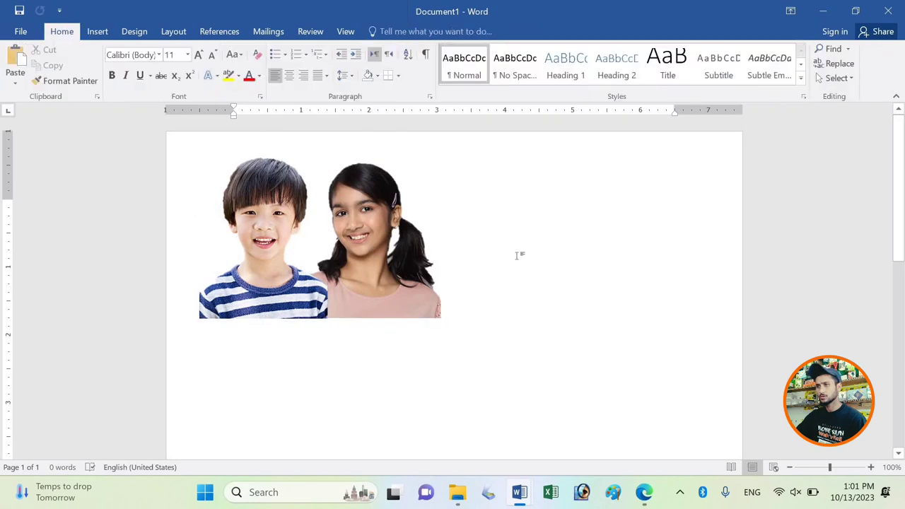
{"action": "key", "text": "Tab"}
{"action": "key", "text": "Tab"}
{"action": "key", "text": "Tab"}
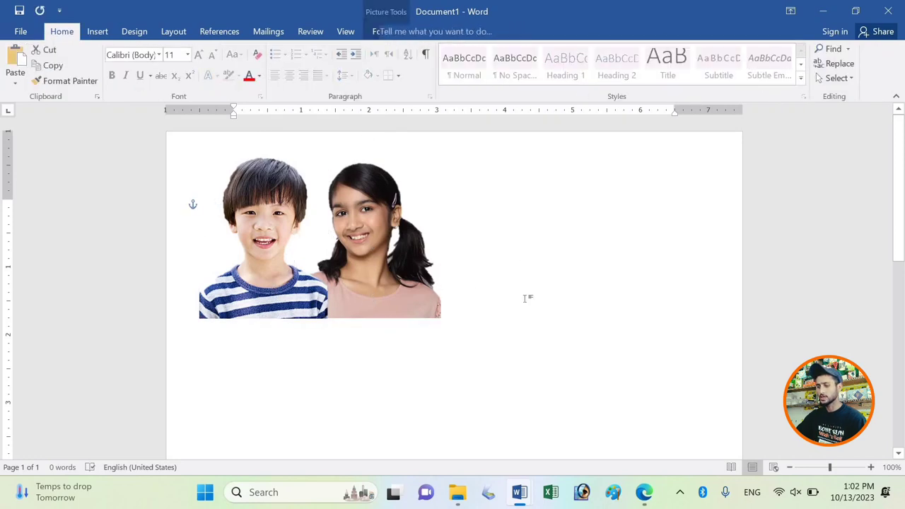
{"action": "key", "text": "Tab"}
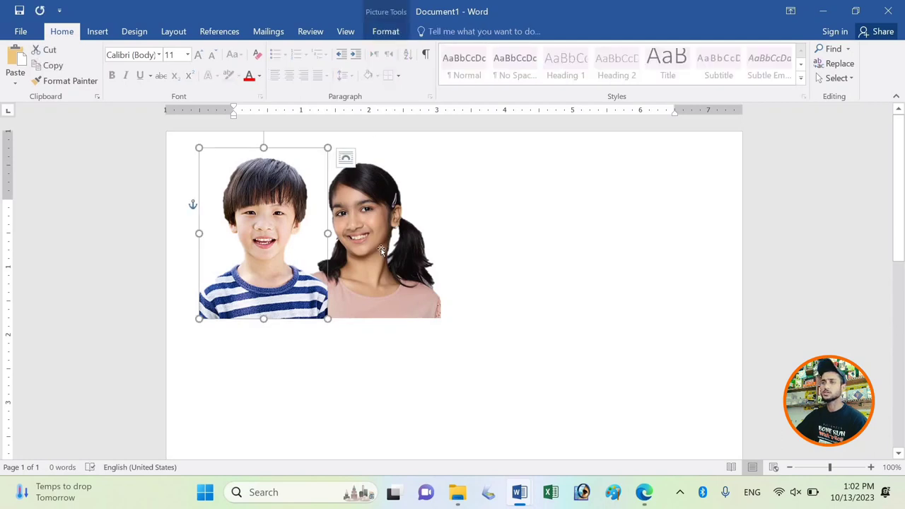
{"action": "key", "text": "Tab"}
{"action": "key", "text": "Tab"}
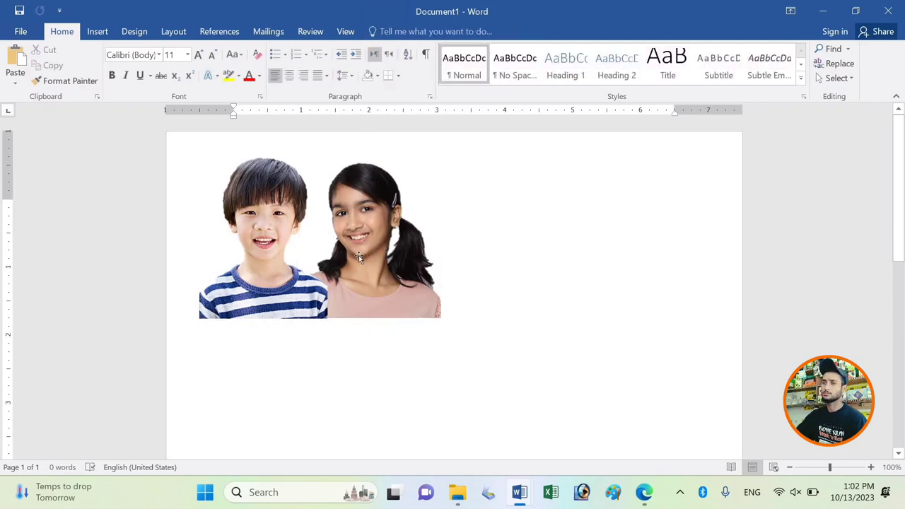
{"action": "key", "text": "Tab"}
{"action": "key", "text": "Tab"}
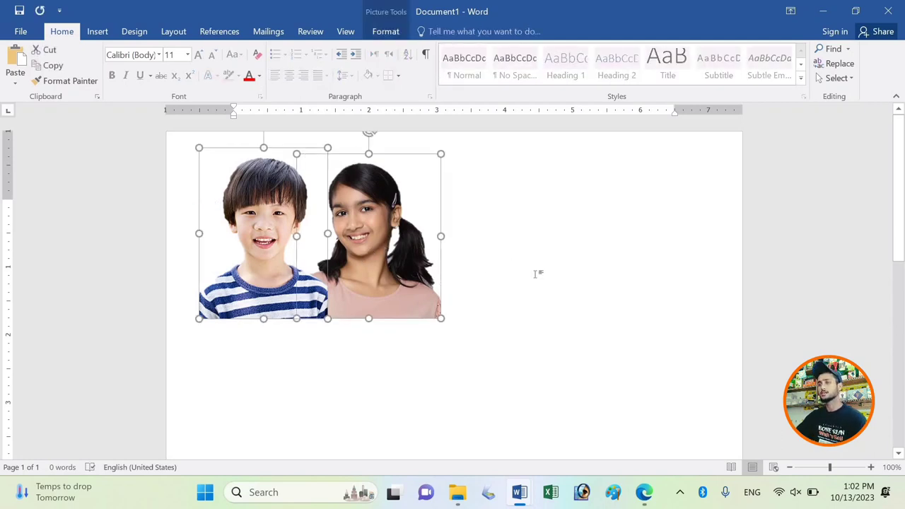
Select both the boy's and girl's portraits and group them into one picture.
{"action": "left_click", "coordinate": [375, 255], "text": "ctrl"}
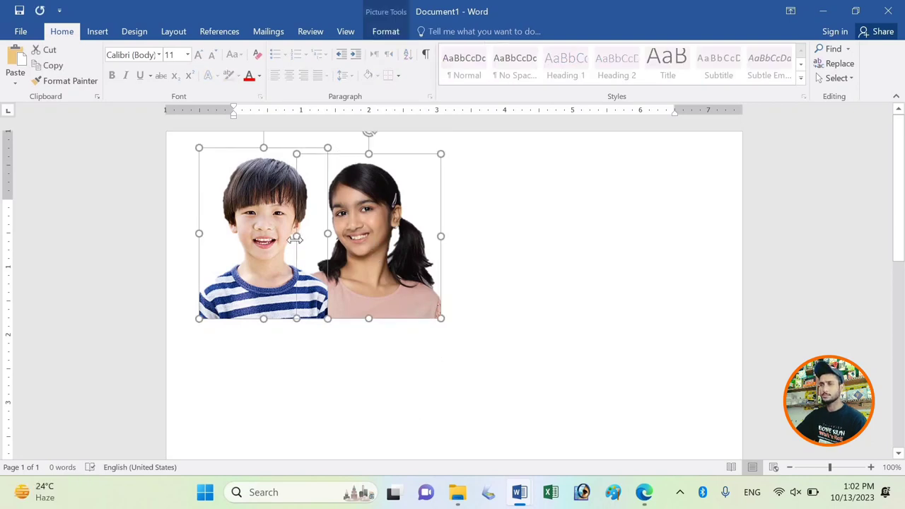
{"action": "left_click", "coordinate": [299, 357]}
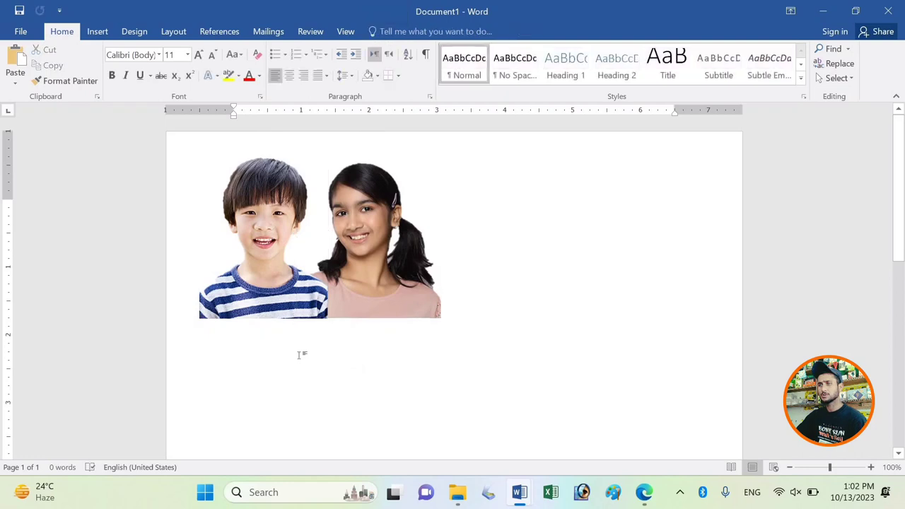
{"action": "left_click", "coordinate": [258, 225]}
{"action": "left_click", "coordinate": [414, 254], "text": "ctrl"}
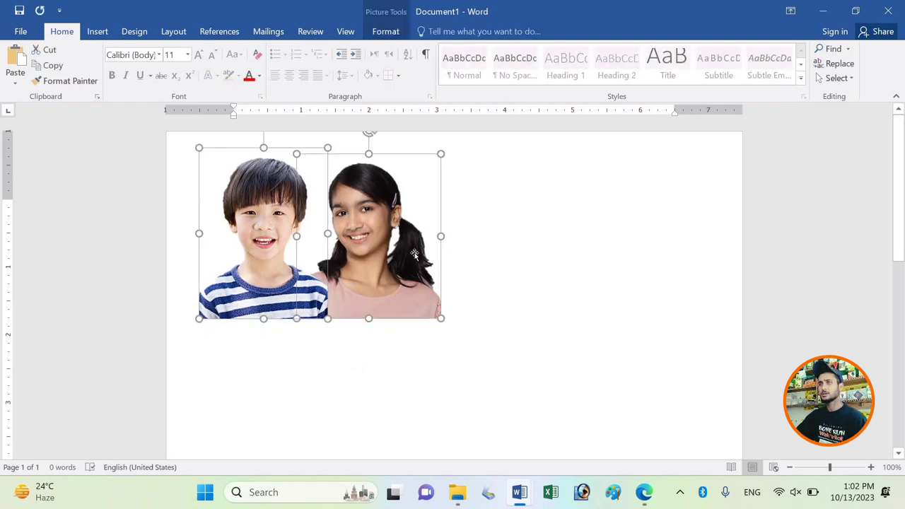
{"action": "right_click", "coordinate": [355, 226]}
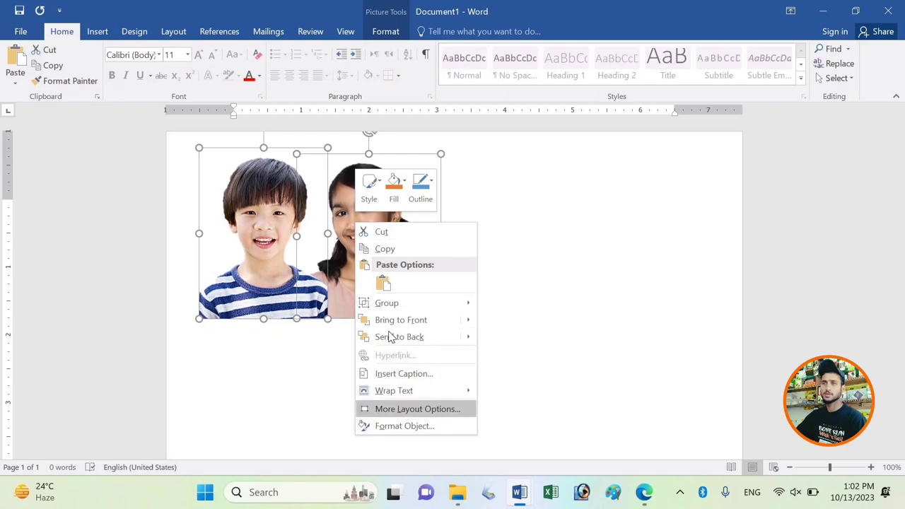
{"action": "mouse_move", "coordinate": [387, 303]}
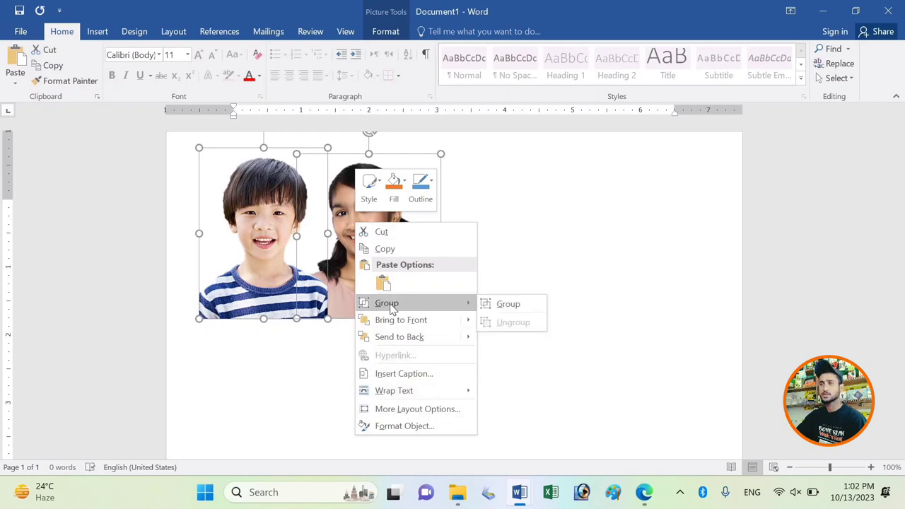
{"action": "left_click", "coordinate": [506, 303]}
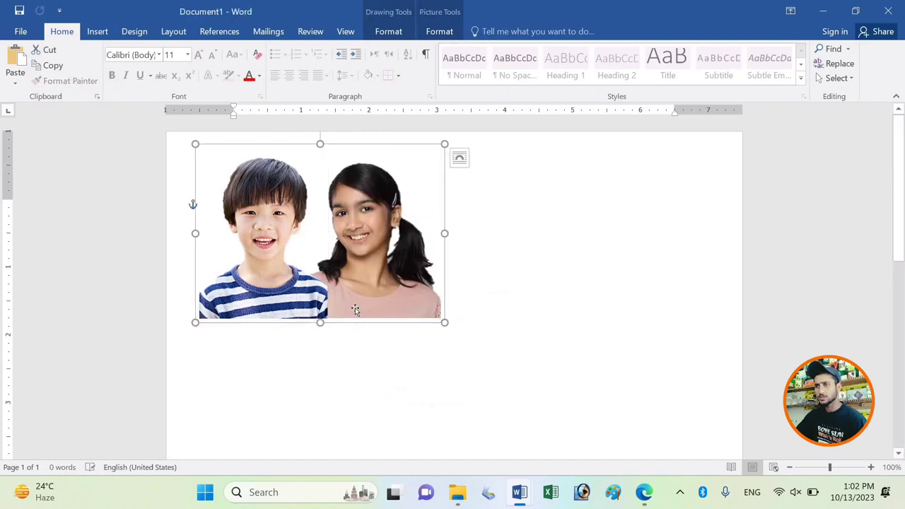
Reposition the grouped portraits and shrink them to a smaller size.
{"action": "left_click_drag", "start_coordinate": [460, 226], "coordinate": [347, 289]}
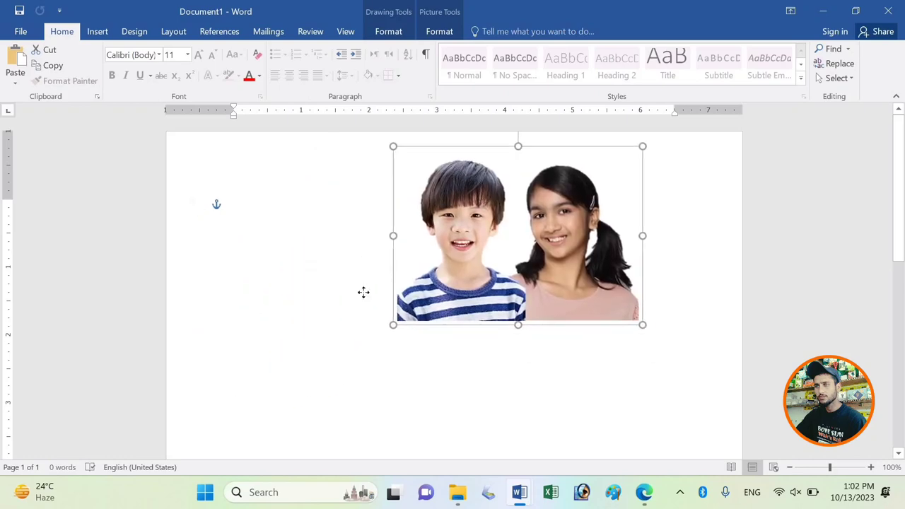
{"action": "mouse_move", "coordinate": [420, 282]}
{"action": "left_mouse_down"}
{"action": "mouse_move", "coordinate": [441, 245]}
{"action": "mouse_move", "coordinate": [430, 283]}
{"action": "left_mouse_up"}
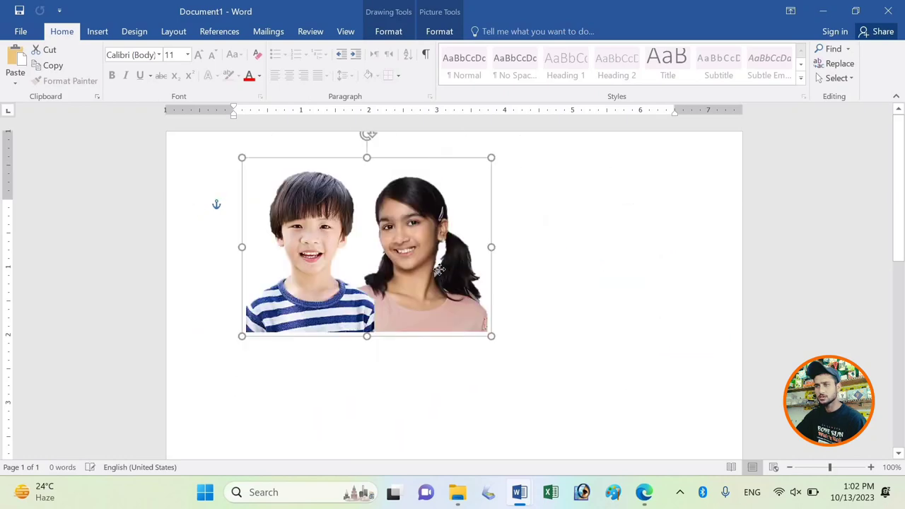
{"action": "left_click_drag", "start_coordinate": [512, 290], "coordinate": [527, 351]}
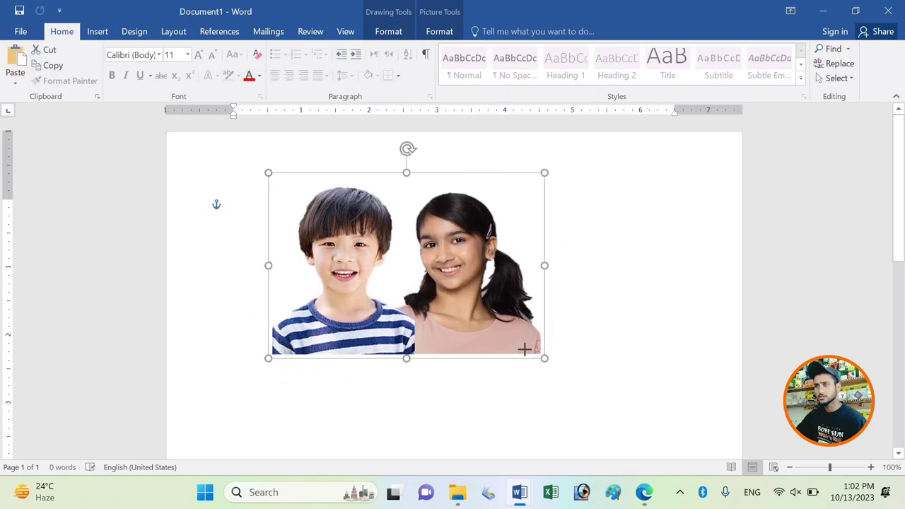
{"action": "mouse_move", "coordinate": [461, 316]}
{"action": "left_mouse_down"}
{"action": "mouse_move", "coordinate": [448, 299]}
{"action": "mouse_move", "coordinate": [559, 337]}
{"action": "left_mouse_up"}
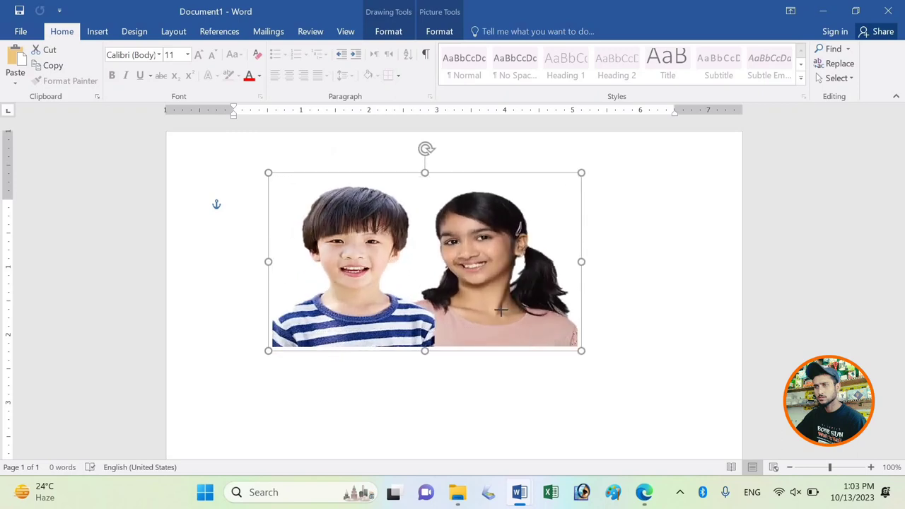
{"action": "mouse_move", "coordinate": [500, 309]}
{"action": "left_mouse_down"}
{"action": "mouse_move", "coordinate": [451, 309]}
{"action": "mouse_move", "coordinate": [402, 282]}
{"action": "left_mouse_up"}
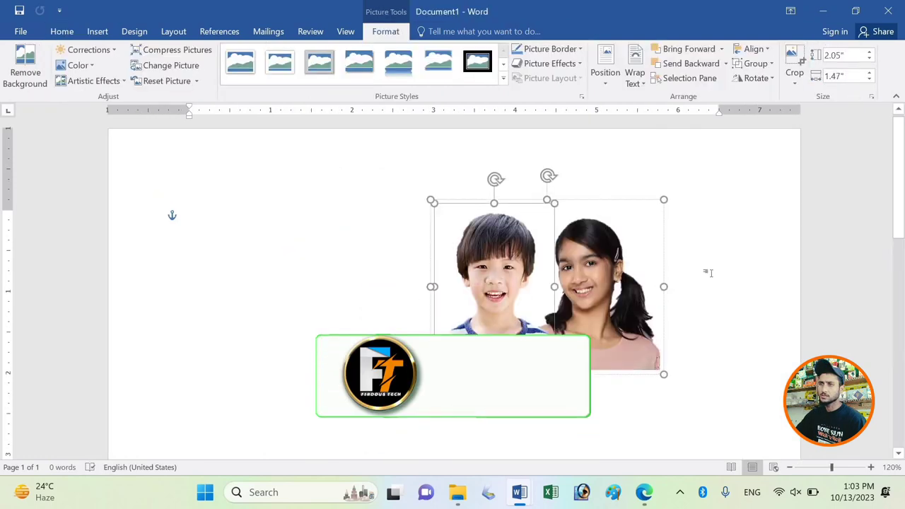
Draw a 2.2 by 3.16 inch rectangle and move it left of the grouped portraits.
{"action": "left_click", "coordinate": [708, 272]}
{"action": "left_click", "coordinate": [467, 246]}
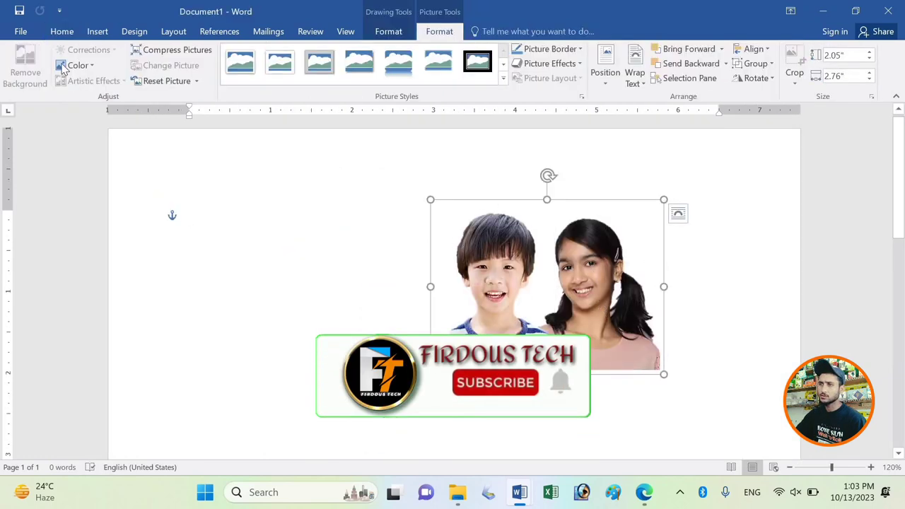
{"action": "left_click", "coordinate": [99, 33]}
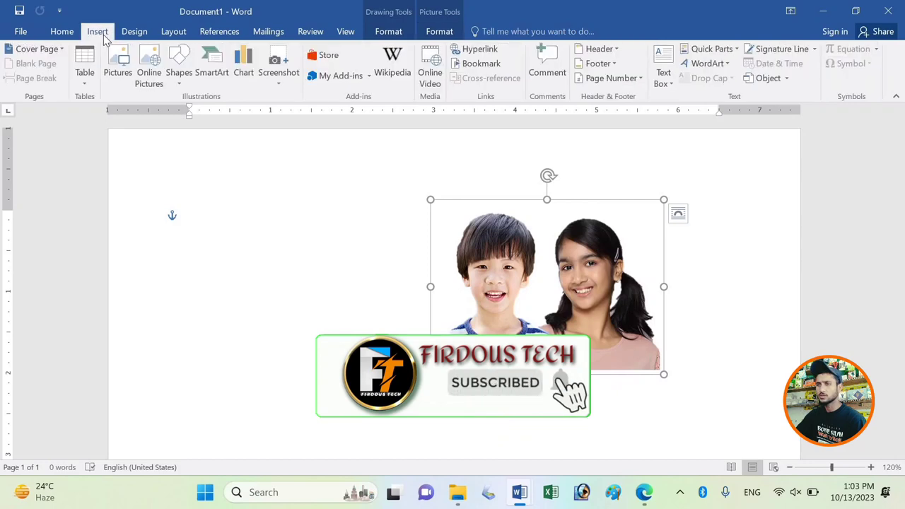
{"action": "left_click", "coordinate": [179, 77]}
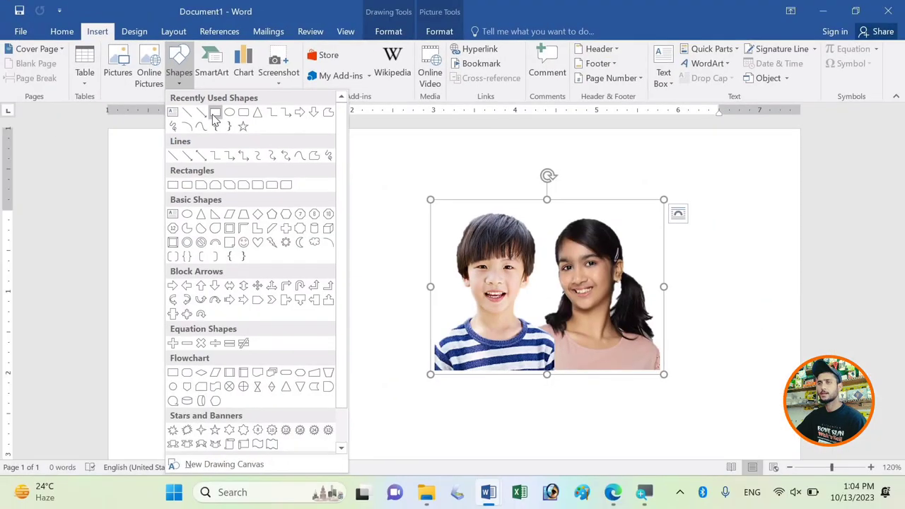
{"action": "left_click", "coordinate": [217, 106]}
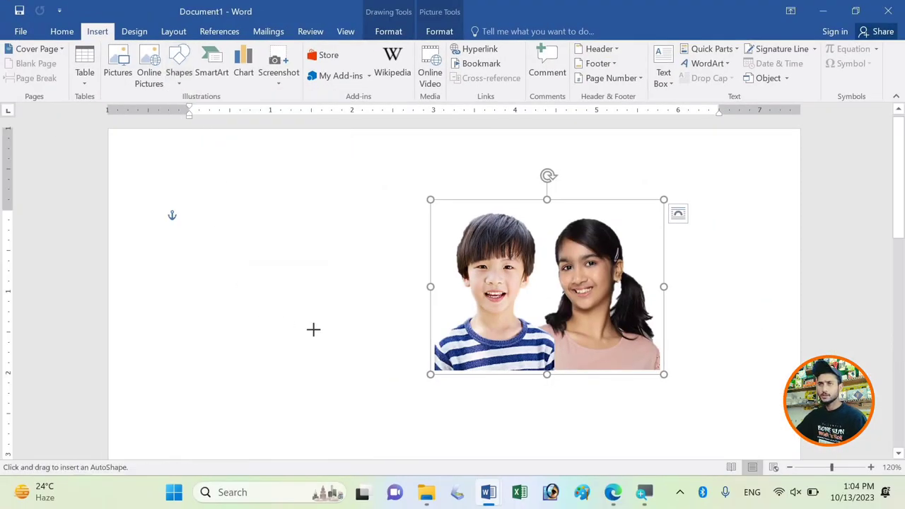
{"action": "mouse_move", "coordinate": [179, 173]}
{"action": "left_mouse_down"}
{"action": "mouse_move", "coordinate": [448, 353]}
{"action": "mouse_move", "coordinate": [436, 353]}
{"action": "left_mouse_up"}
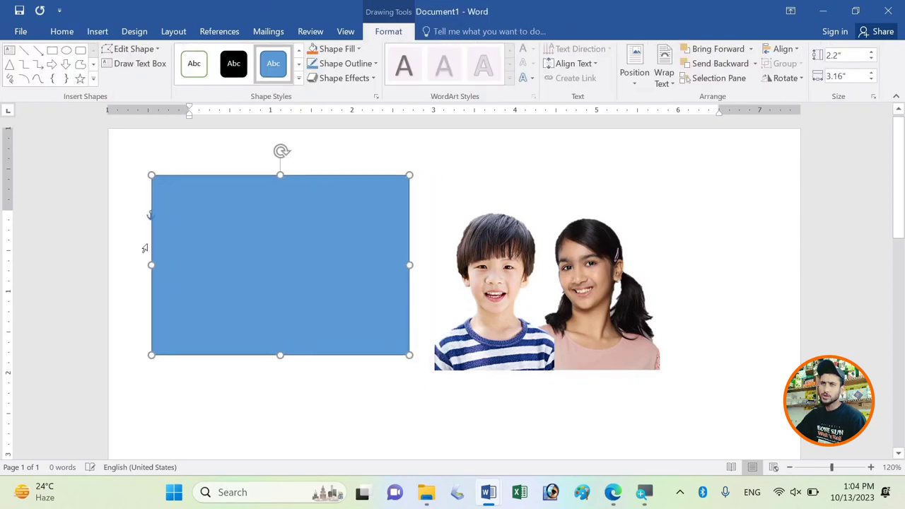
{"action": "left_click_drag", "start_coordinate": [298, 178], "coordinate": [269, 180]}
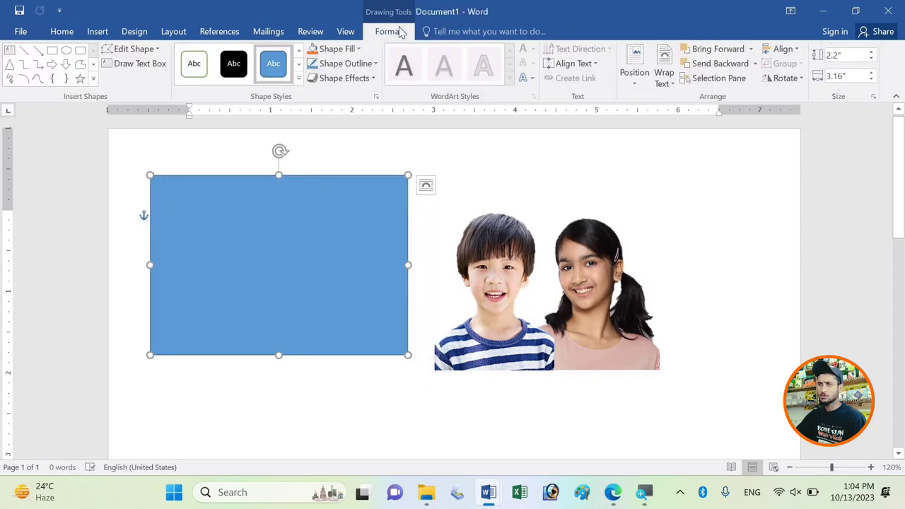
Give the rectangle a white fill and a thin black outline.
{"action": "left_click", "coordinate": [350, 50]}
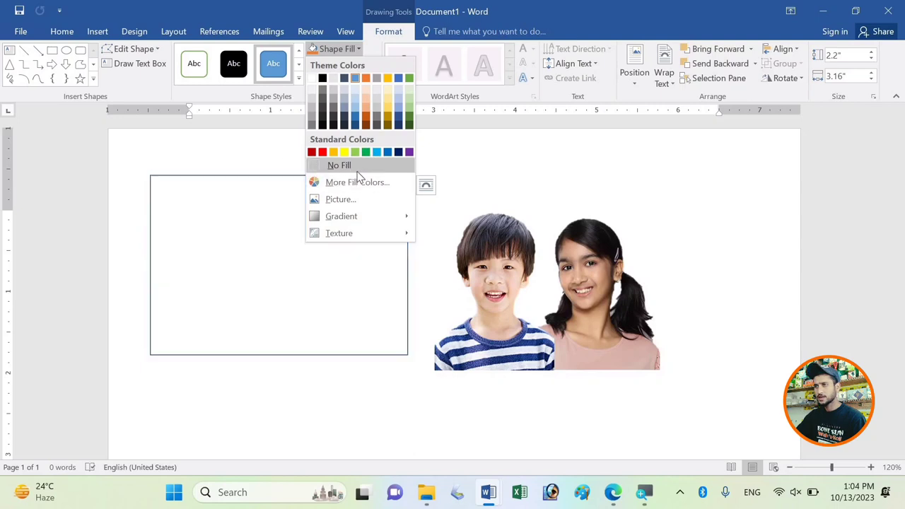
{"action": "left_click", "coordinate": [315, 79]}
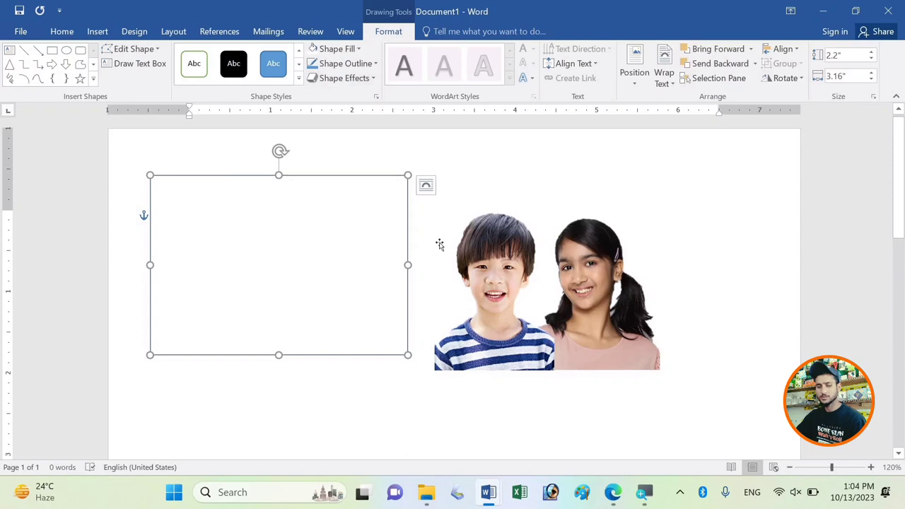
{"action": "key", "text": "Tab"}
{"action": "left_click", "coordinate": [313, 177]}
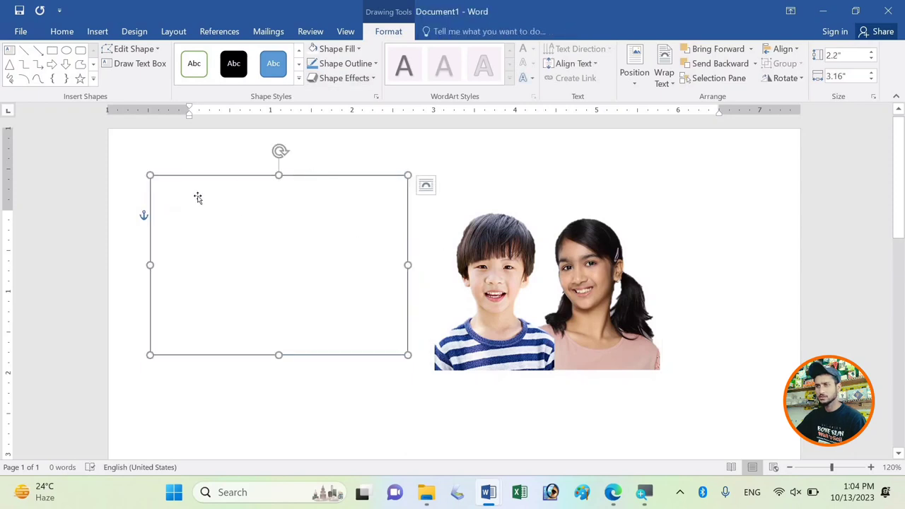
{"action": "left_click", "coordinate": [359, 69]}
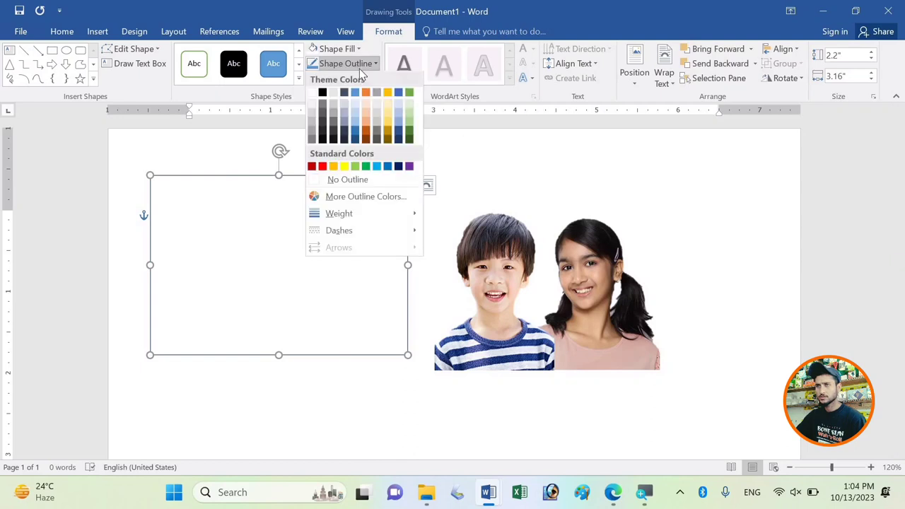
{"action": "left_click", "coordinate": [323, 93]}
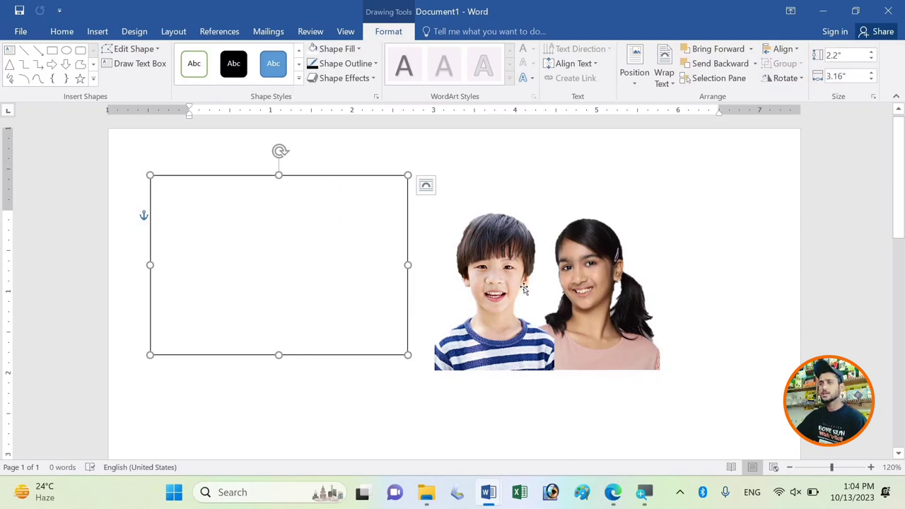
{"action": "left_click", "coordinate": [438, 297]}
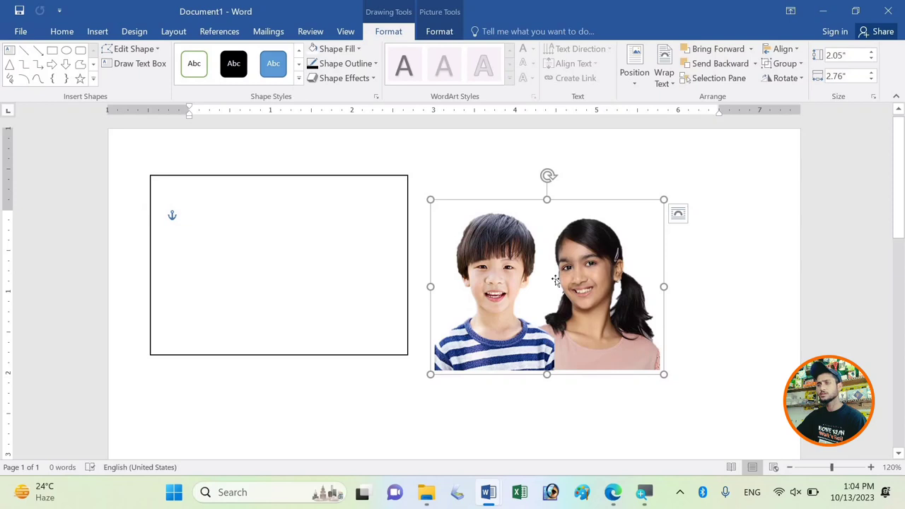
Move the grouped portraits onto the rectangle, bring them forward, and resize to 2.12 by 2.87 inches.
{"action": "mouse_move", "coordinate": [592, 287]}
{"action": "left_mouse_down"}
{"action": "mouse_move", "coordinate": [297, 260]}
{"action": "mouse_move", "coordinate": [315, 262]}
{"action": "left_mouse_up"}
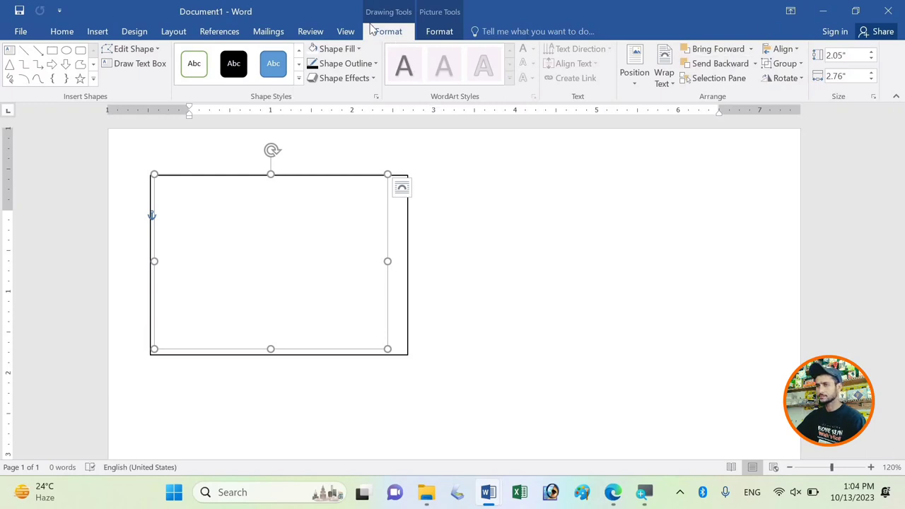
{"action": "left_click", "coordinate": [722, 50]}
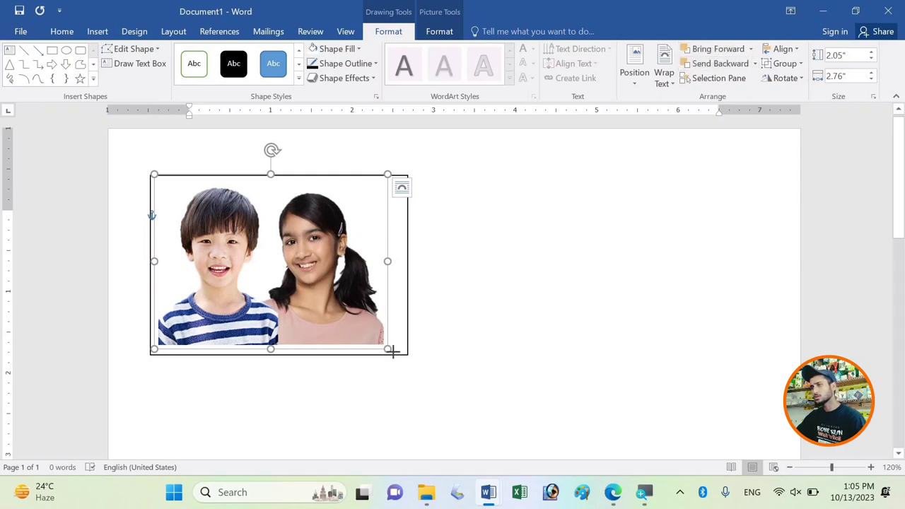
{"action": "left_click_drag", "start_coordinate": [388, 349], "coordinate": [395, 353]}
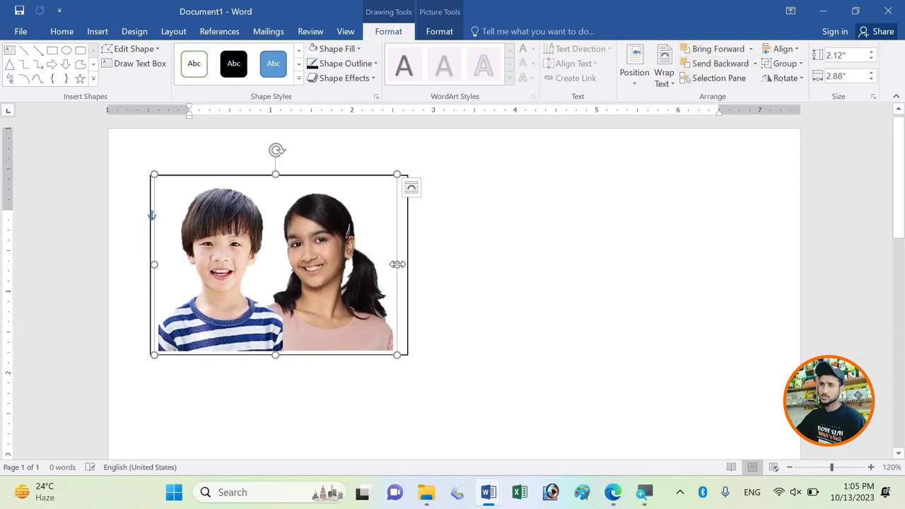
{"action": "left_click_drag", "start_coordinate": [406, 276], "coordinate": [401, 269]}
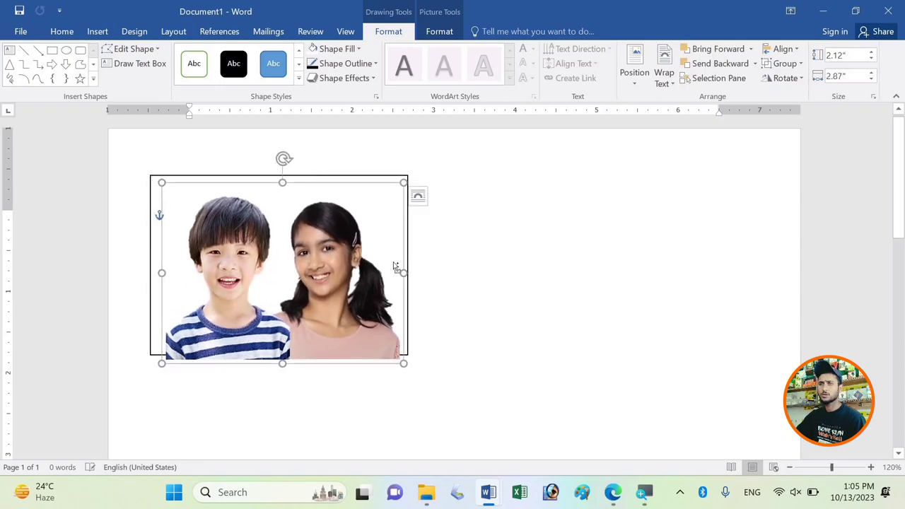
{"action": "mouse_move", "coordinate": [400, 269]}
{"action": "left_mouse_down"}
{"action": "mouse_move", "coordinate": [377, 263]}
{"action": "mouse_move", "coordinate": [401, 269]}
{"action": "left_mouse_up"}
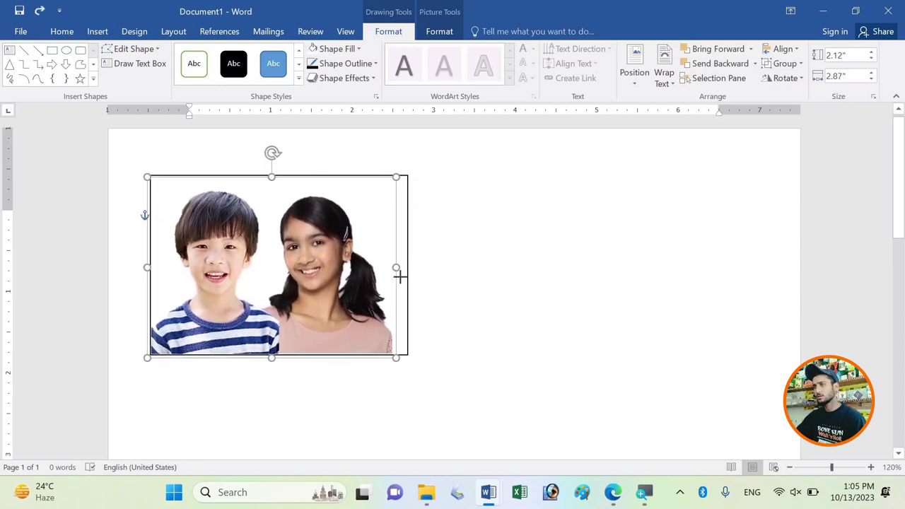
{"action": "left_click", "coordinate": [471, 276]}
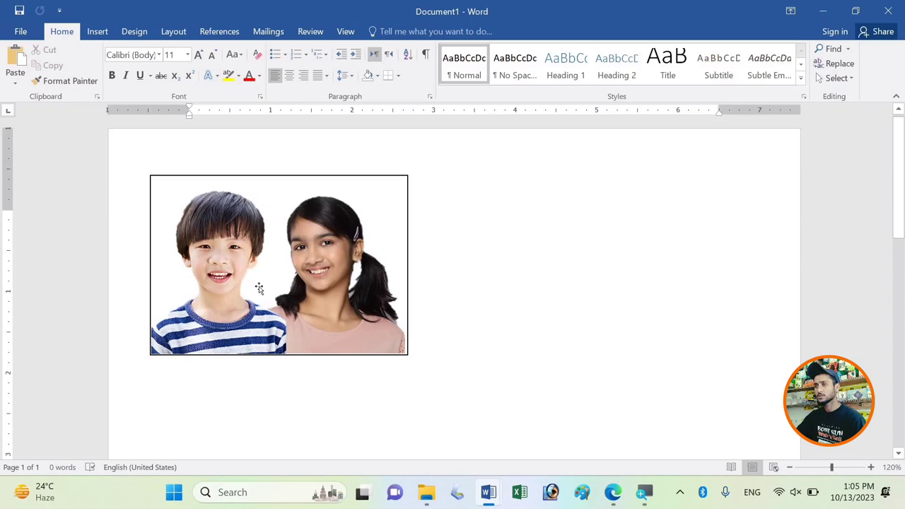
Select the photo and show the Selection Pane listing Group 5, Pictures 1–2 and Rectangle 6.
{"action": "left_click", "coordinate": [271, 252]}
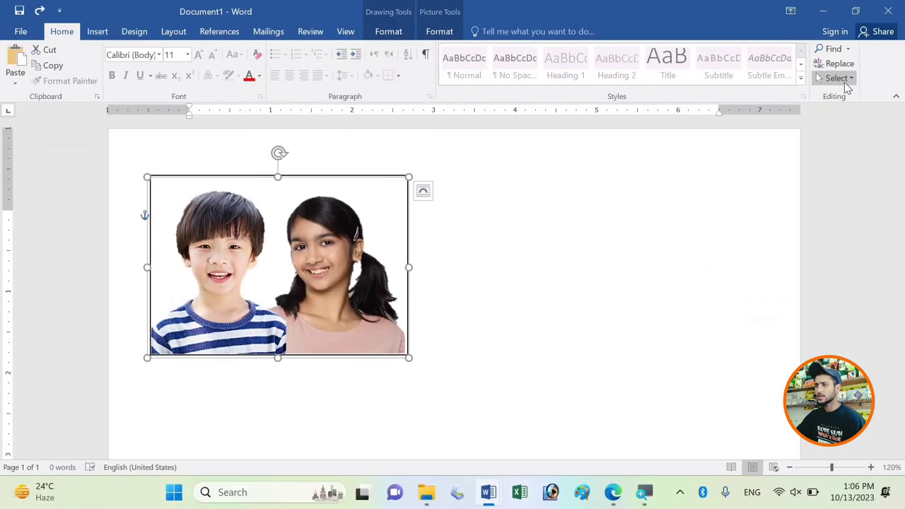
{"action": "left_click", "coordinate": [837, 77]}
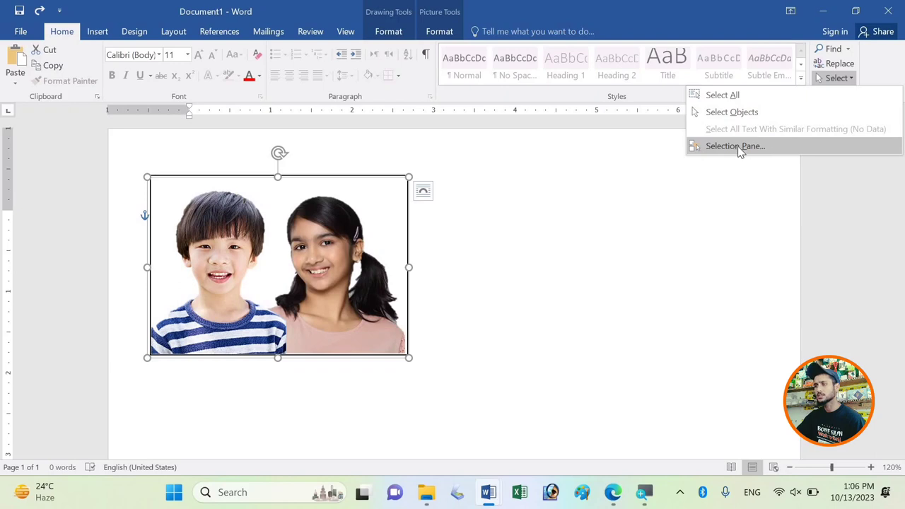
{"action": "left_click", "coordinate": [739, 148]}
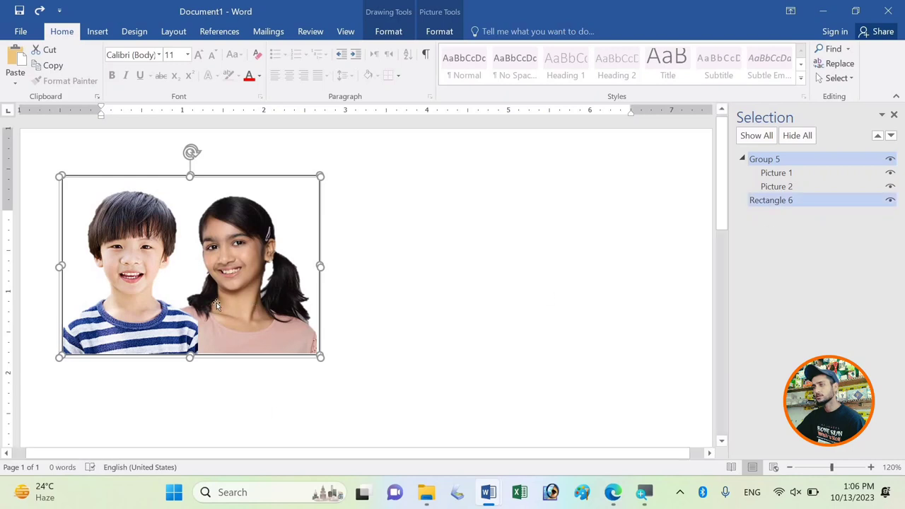
Group the photo with its black-outlined rectangle and drag the group toward the page centre.
{"action": "right_click", "coordinate": [211, 249]}
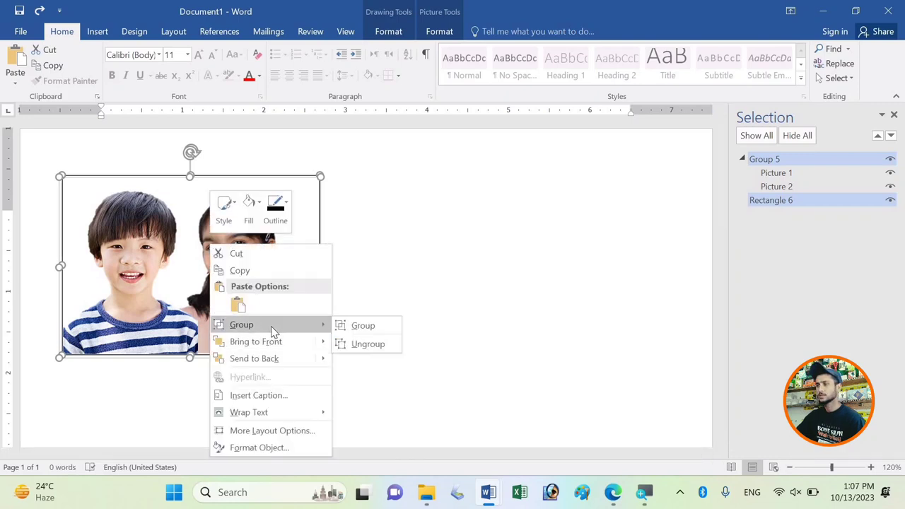
{"action": "mouse_move", "coordinate": [241, 324]}
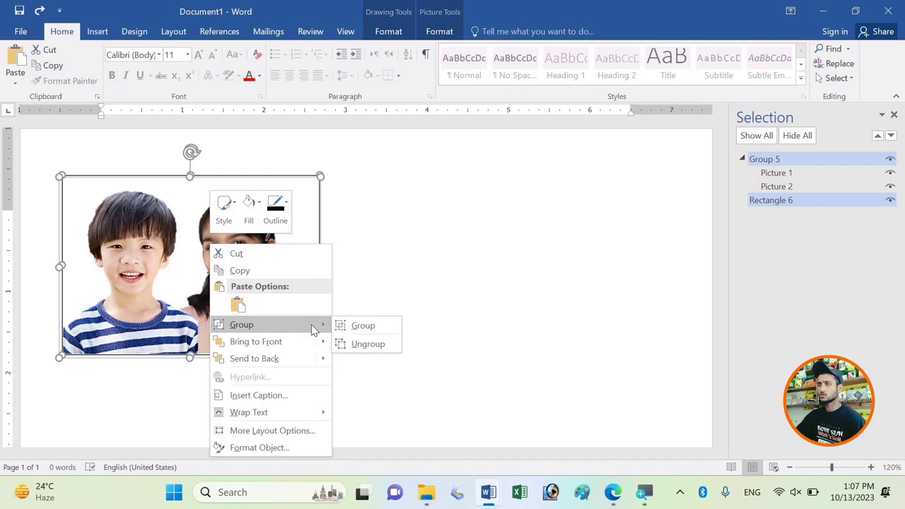
{"action": "left_click", "coordinate": [362, 326]}
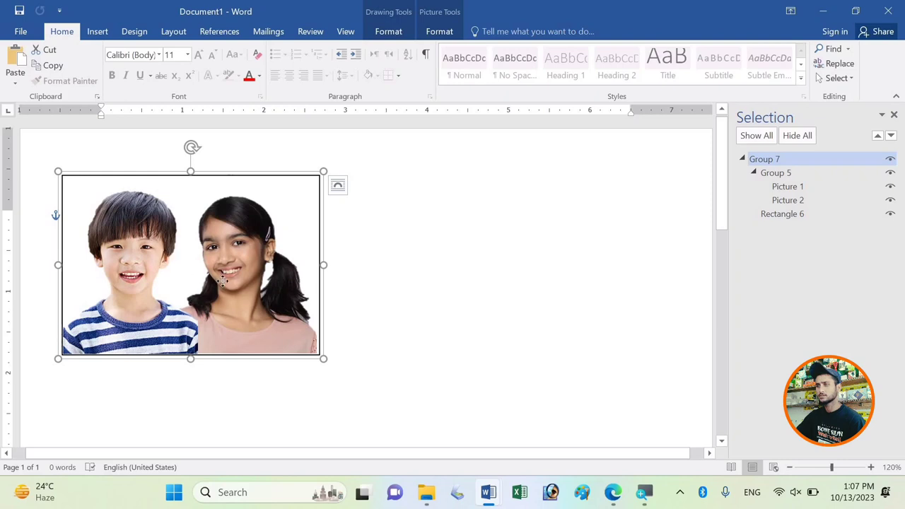
{"action": "mouse_move", "coordinate": [222, 280]}
{"action": "left_mouse_down"}
{"action": "mouse_move", "coordinate": [315, 252]}
{"action": "mouse_move", "coordinate": [441, 345]}
{"action": "left_mouse_up"}
Fine-tune the group's position near the top centre of the page, then deselect it.
{"action": "left_click_drag", "start_coordinate": [401, 318], "coordinate": [442, 288]}
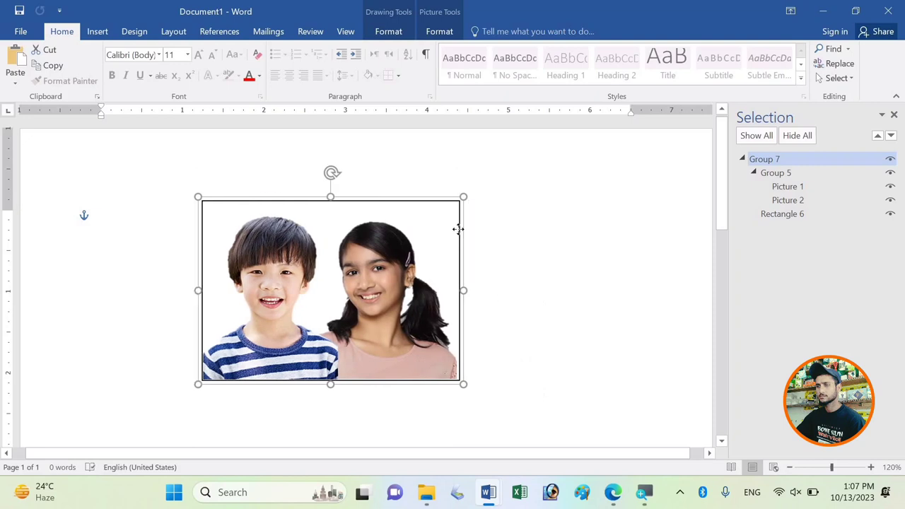
{"action": "left_click_drag", "start_coordinate": [377, 244], "coordinate": [285, 211]}
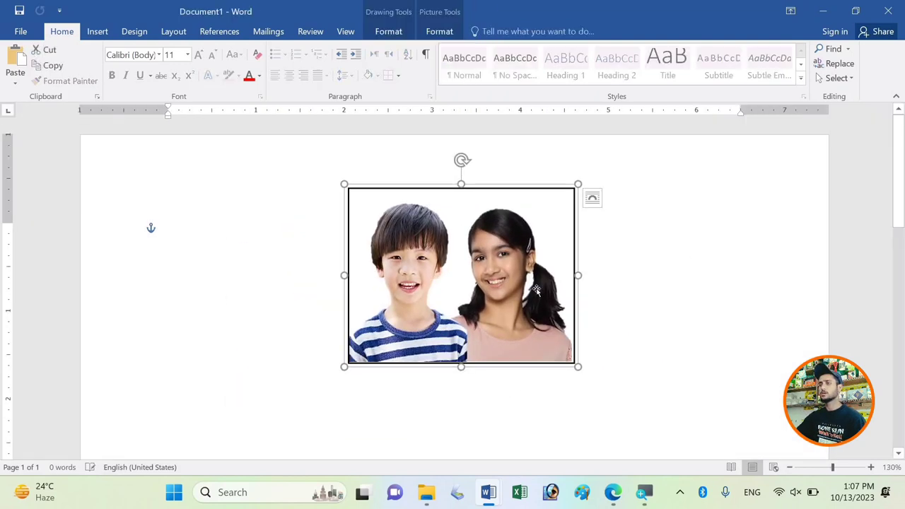
{"action": "left_click_drag", "start_coordinate": [551, 284], "coordinate": [523, 274]}
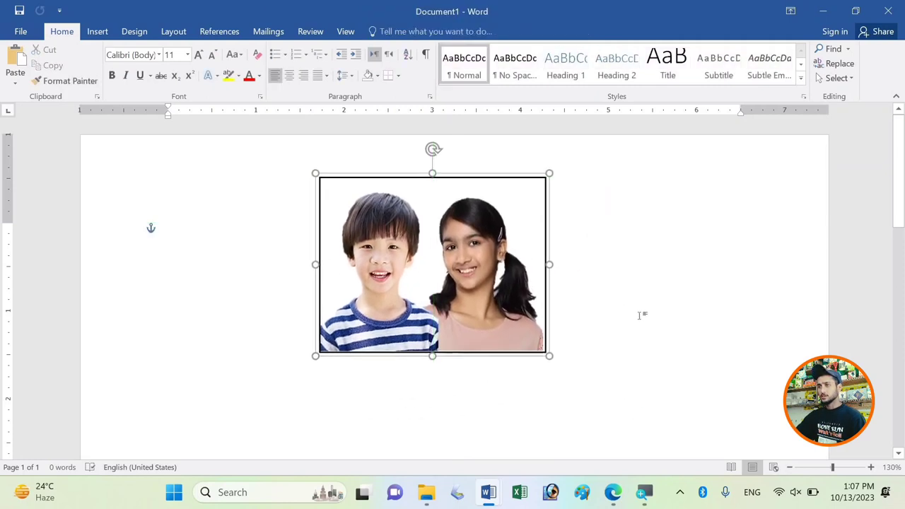
{"action": "left_click", "coordinate": [474, 273]}
{"action": "left_click", "coordinate": [474, 273]}
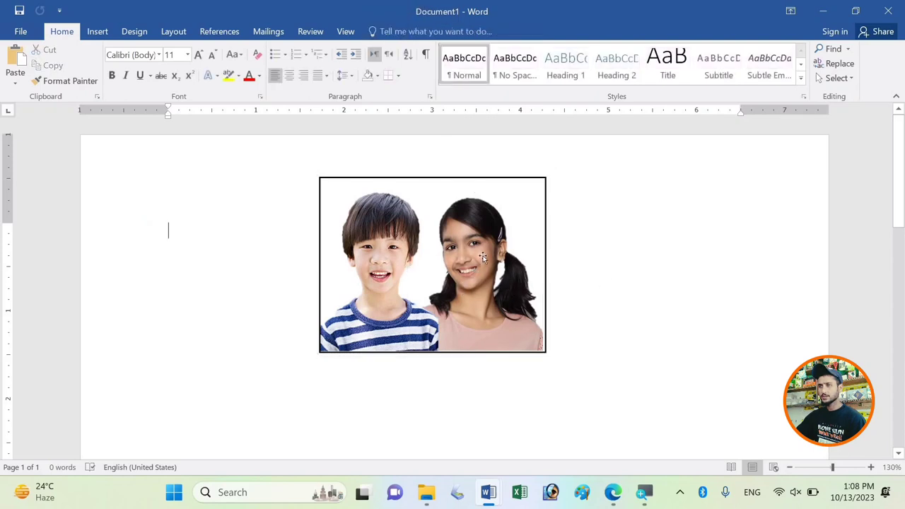
{"action": "key", "text": "Escape"}
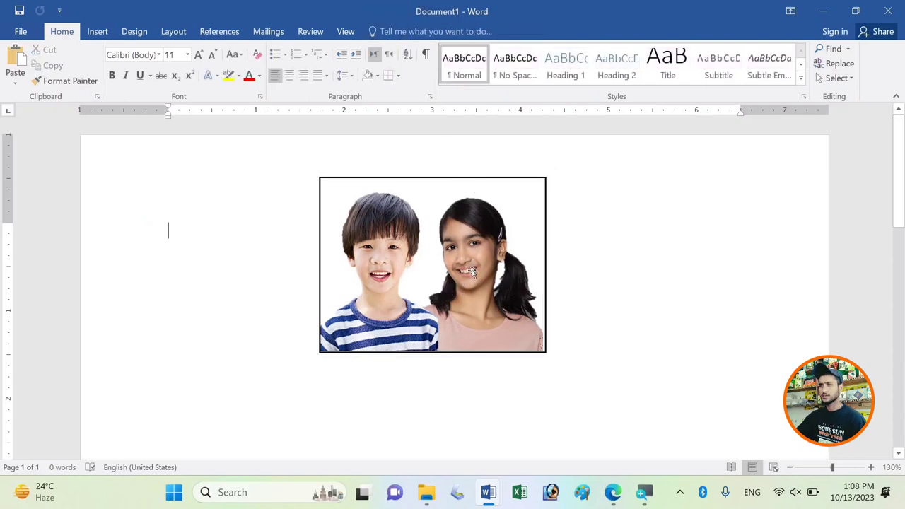
Apply the Brightness +20% Contrast +20% correction to the girl's portrait inside the group.
{"action": "left_click", "coordinate": [478, 281]}
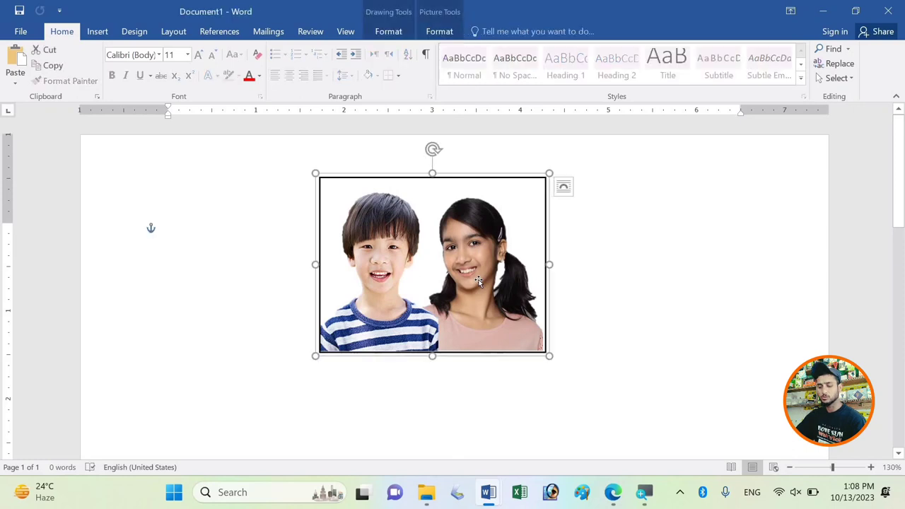
{"action": "left_click", "coordinate": [478, 281]}
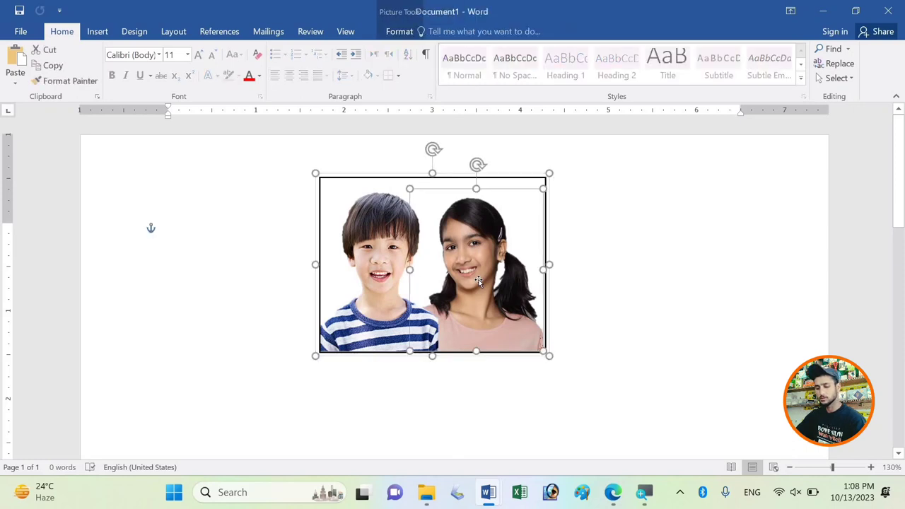
{"action": "left_click", "coordinate": [388, 40]}
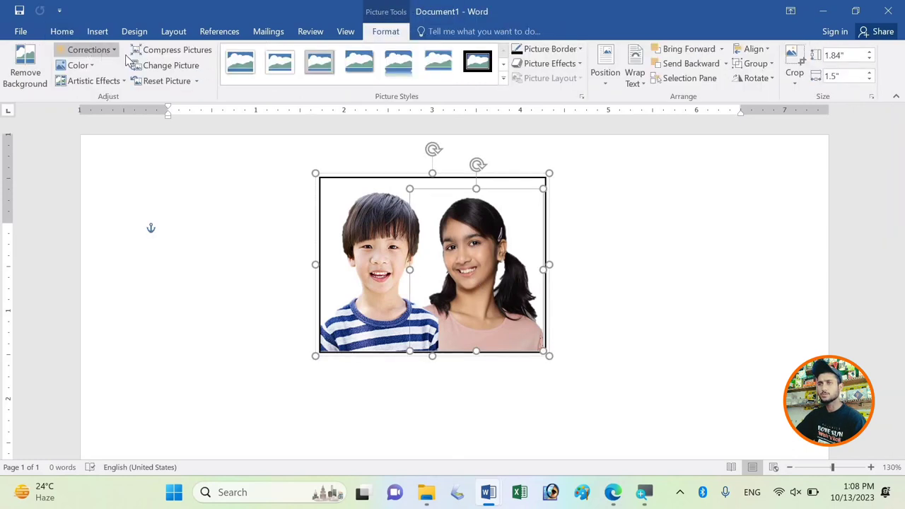
{"action": "left_click", "coordinate": [99, 49]}
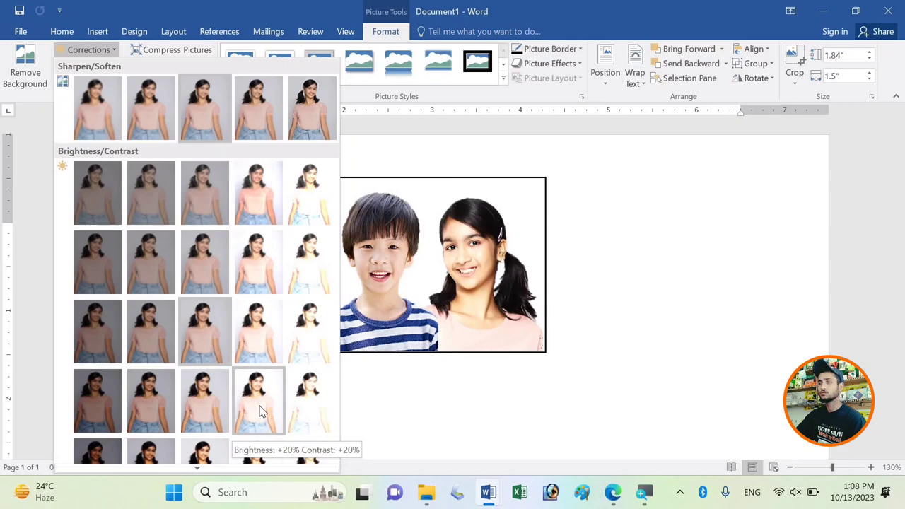
{"action": "left_click", "coordinate": [608, 318]}
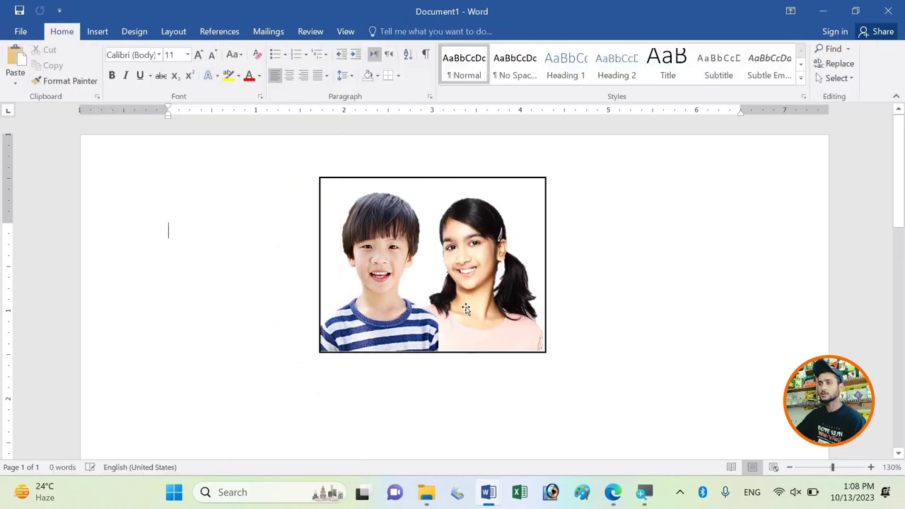
{"action": "left_click", "coordinate": [470, 284]}
{"action": "left_click", "coordinate": [705, 322]}
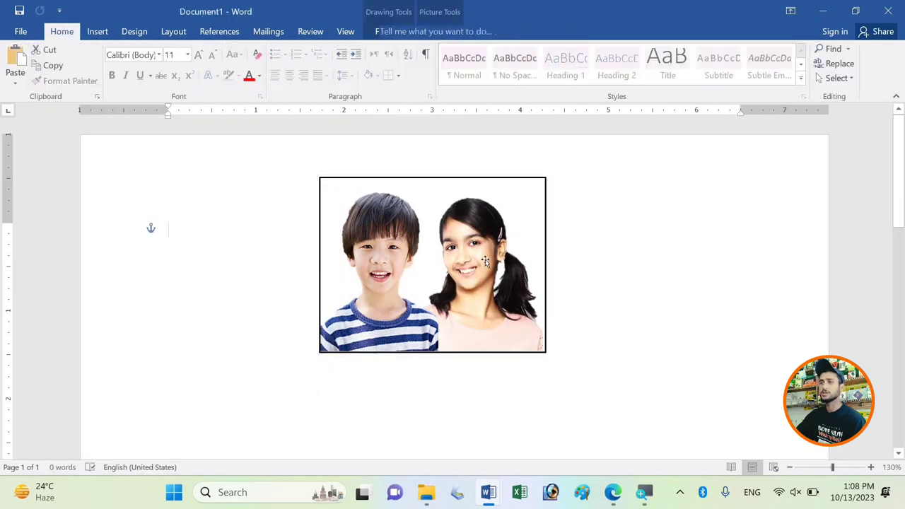
Move the bordered photo group to the top-left corner of the page.
{"action": "left_click_drag", "start_coordinate": [313, 262], "coordinate": [149, 226]}
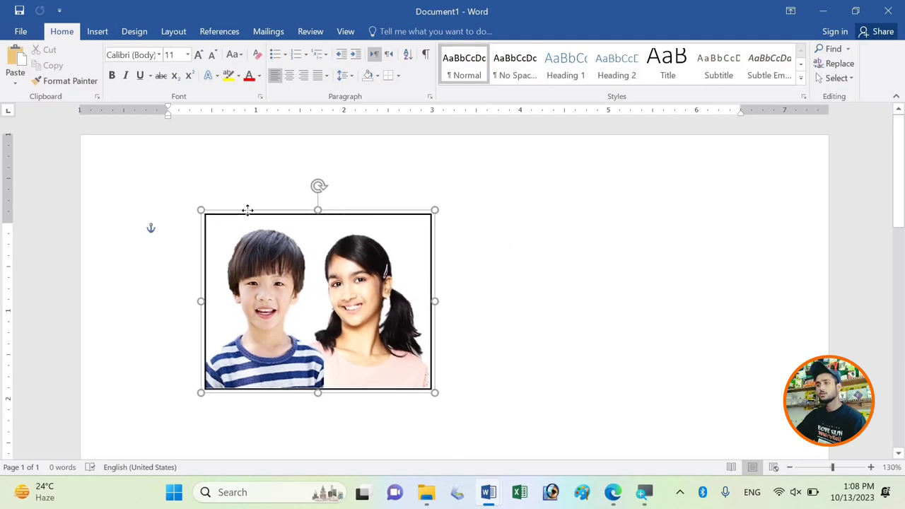
{"action": "left_click_drag", "start_coordinate": [242, 210], "coordinate": [242, 212]}
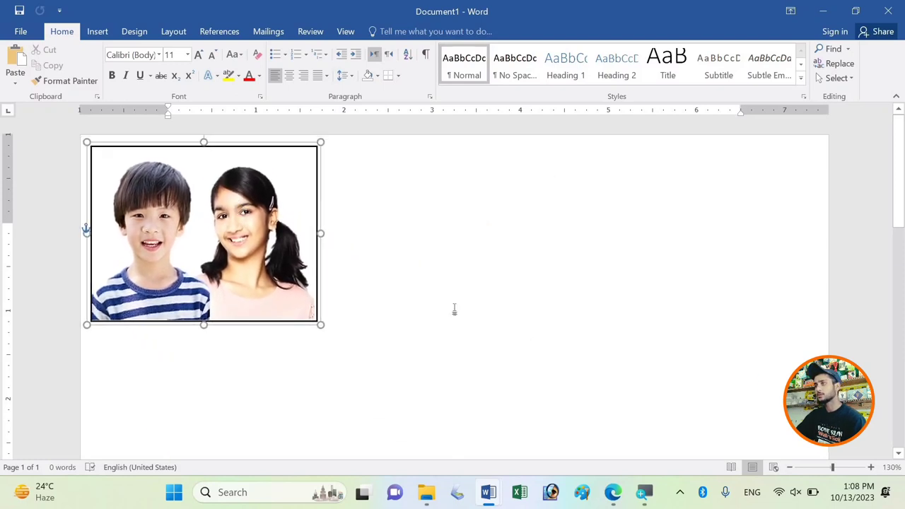
{"action": "scroll", "coordinate": [455, 309], "scroll_direction": "down", "scroll_amount": 1}
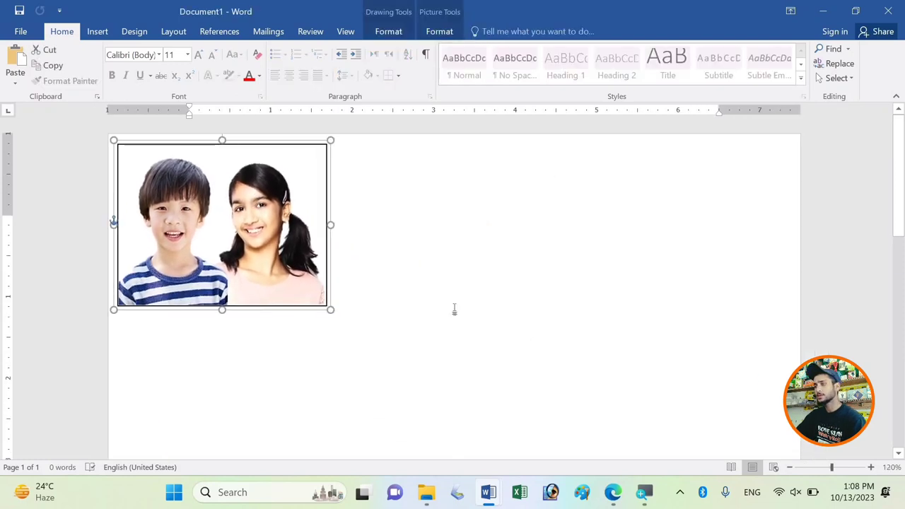
{"action": "left_click", "coordinate": [473, 260]}
Shrink the photo group to passport size using a corner sizing handle.
{"action": "left_click", "coordinate": [216, 251]}
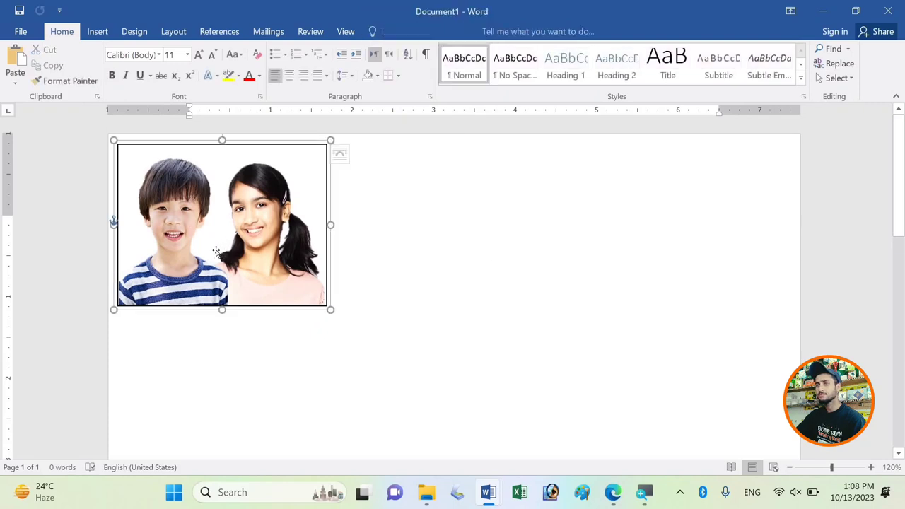
{"action": "left_click_drag", "start_coordinate": [330, 309], "coordinate": [250, 248]}
{"action": "scroll", "coordinate": [252, 269], "scroll_direction": "up", "scroll_amount": 1, "text": "ctrl"}
{"action": "mouse_move", "coordinate": [263, 281]}
{"action": "left_mouse_down"}
{"action": "mouse_move", "coordinate": [247, 256]}
{"action": "mouse_move", "coordinate": [263, 275]}
{"action": "left_mouse_up"}
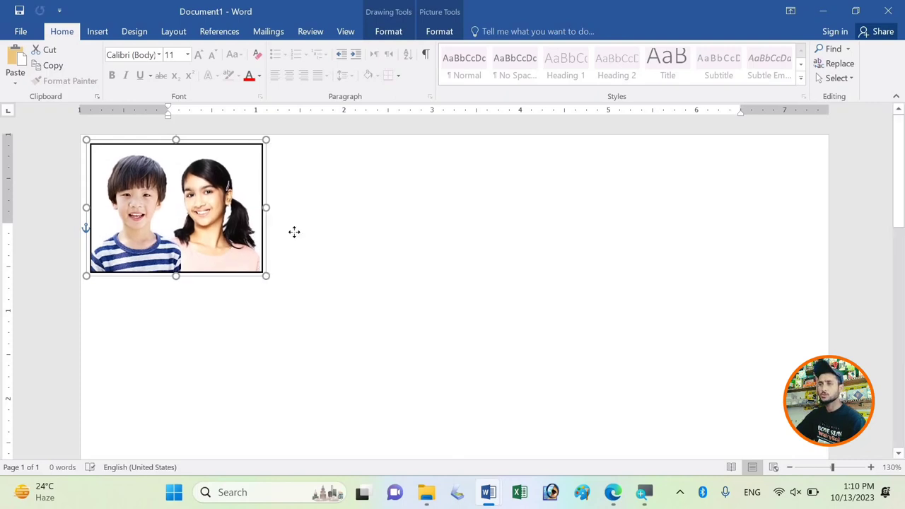
Copy the photo to its right, then copy both to form a row of four.
{"action": "left_click_drag", "start_coordinate": [294, 232], "coordinate": [394, 229]}
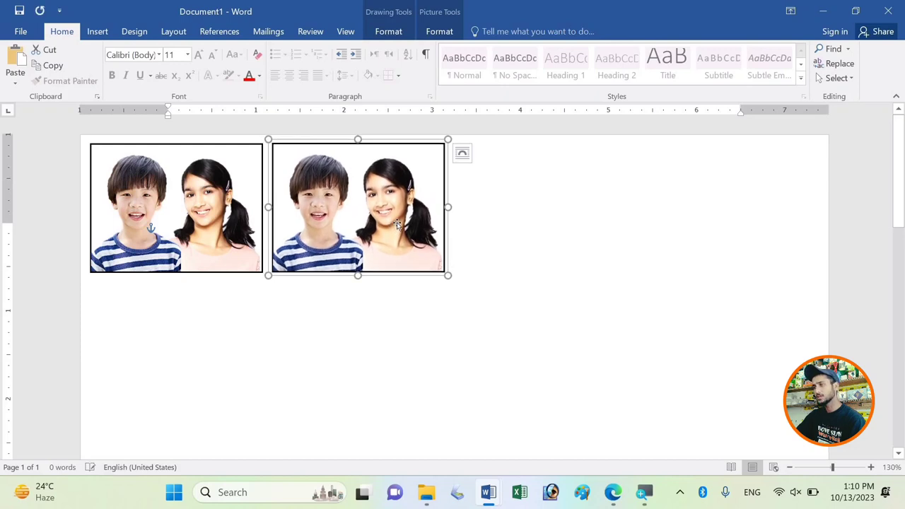
{"action": "left_click", "coordinate": [266, 228]}
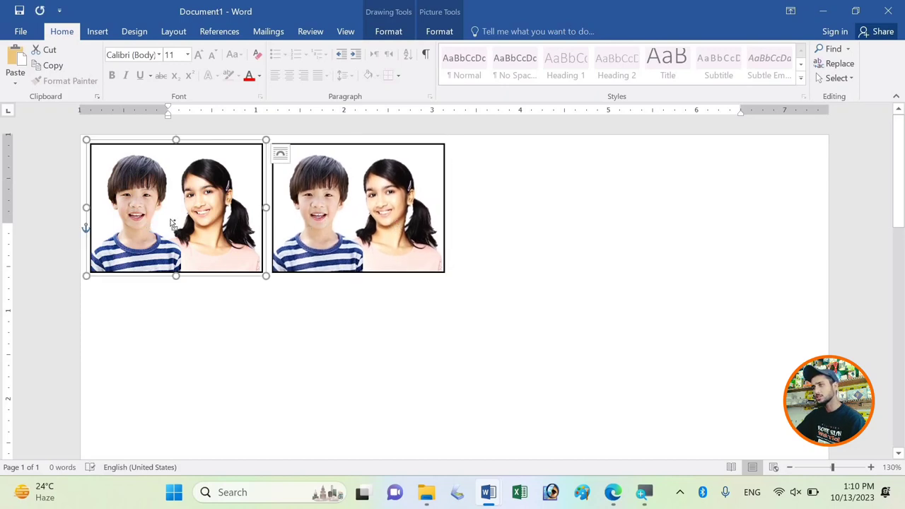
{"action": "key", "text": "ctrl+a"}
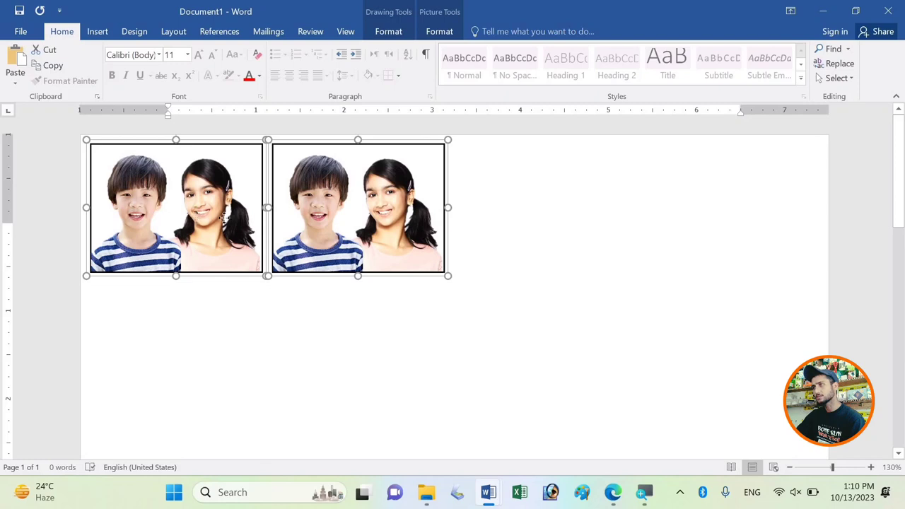
{"action": "left_click_drag", "start_coordinate": [321, 219], "coordinate": [513, 219]}
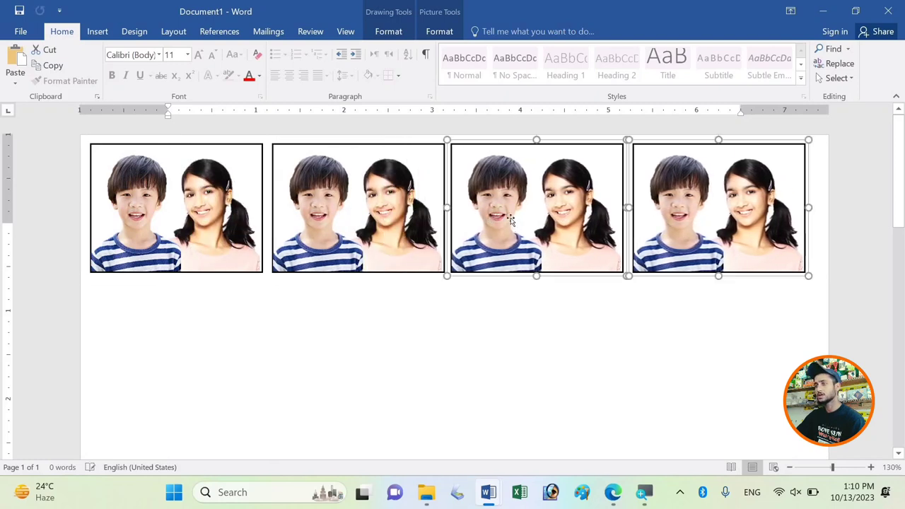
{"action": "left_click", "coordinate": [466, 367]}
{"action": "left_click", "coordinate": [151, 212]}
{"action": "scroll", "coordinate": [367, 203], "scroll_direction": "down", "scroll_amount": 2}
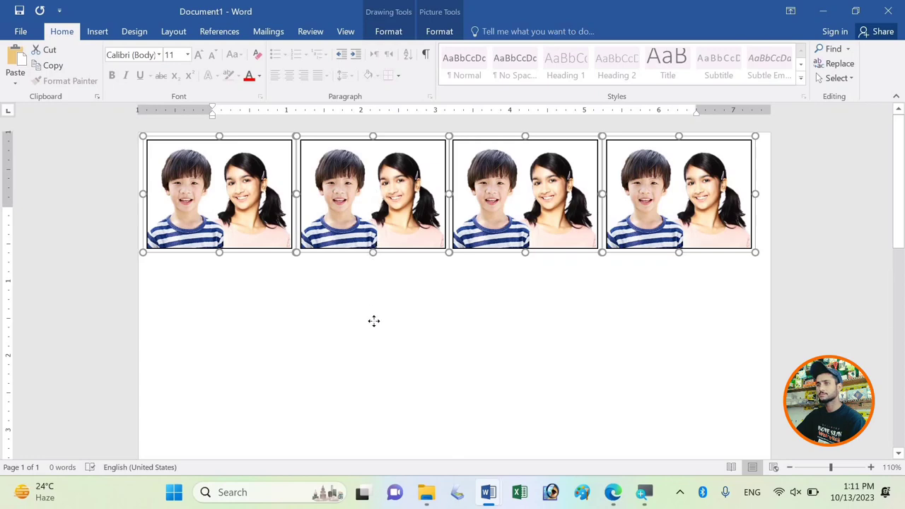
Copy the row of four photos into a second row beneath it.
{"action": "left_click_drag", "start_coordinate": [374, 321], "coordinate": [382, 284]}
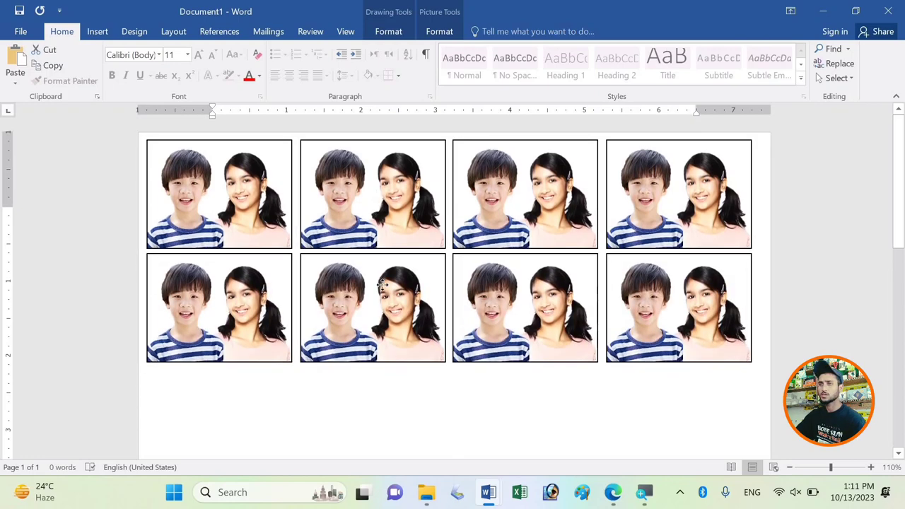
{"action": "left_click", "coordinate": [382, 286]}
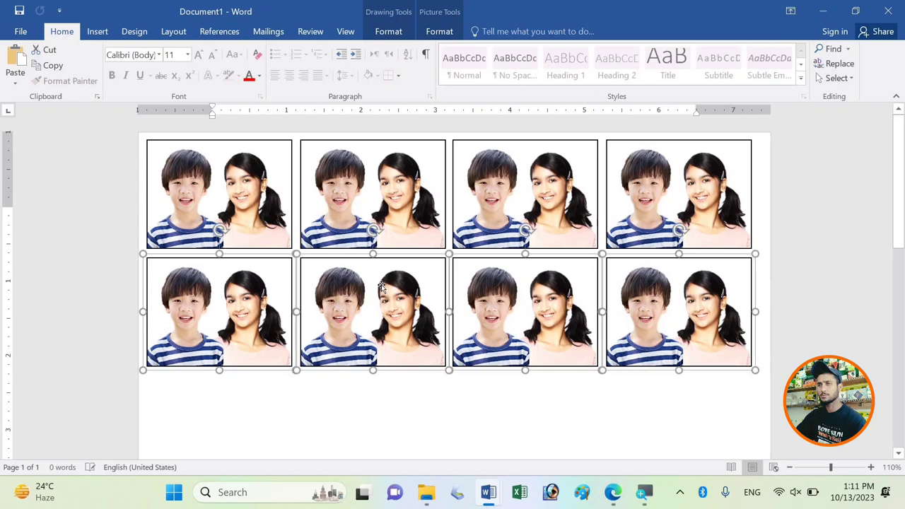
{"action": "scroll", "coordinate": [382, 286], "scroll_direction": "down", "scroll_amount": 6, "text": "ctrl"}
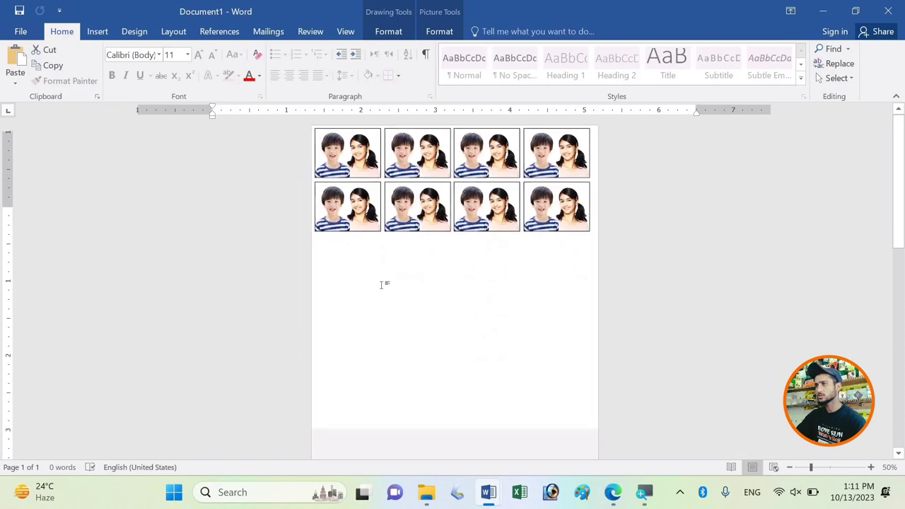
{"action": "scroll", "coordinate": [382, 285], "scroll_direction": "up", "scroll_amount": 2, "text": "ctrl"}
{"action": "scroll", "coordinate": [381, 285], "scroll_direction": "up", "scroll_amount": 1, "text": "ctrl"}
{"action": "scroll", "coordinate": [382, 270], "scroll_direction": "up", "scroll_amount": 1}
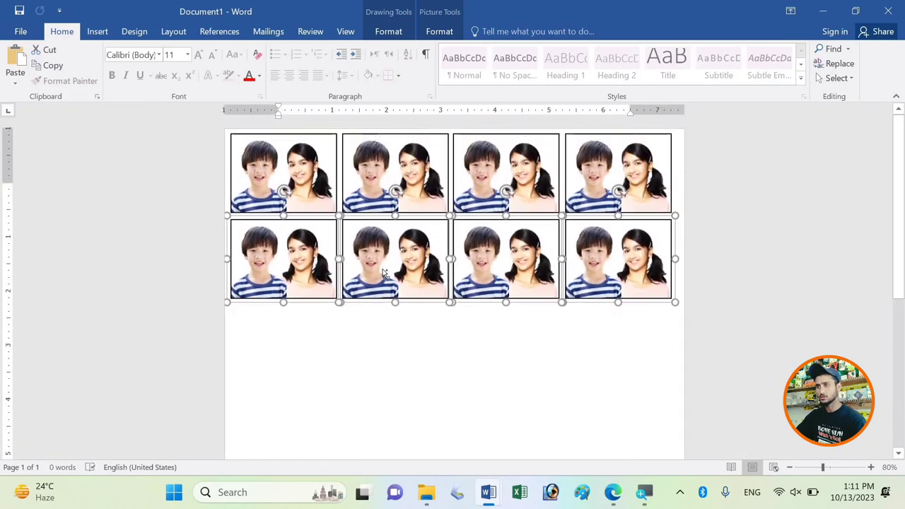
{"action": "scroll", "coordinate": [382, 271], "scroll_direction": "up", "scroll_amount": 1, "text": "ctrl"}
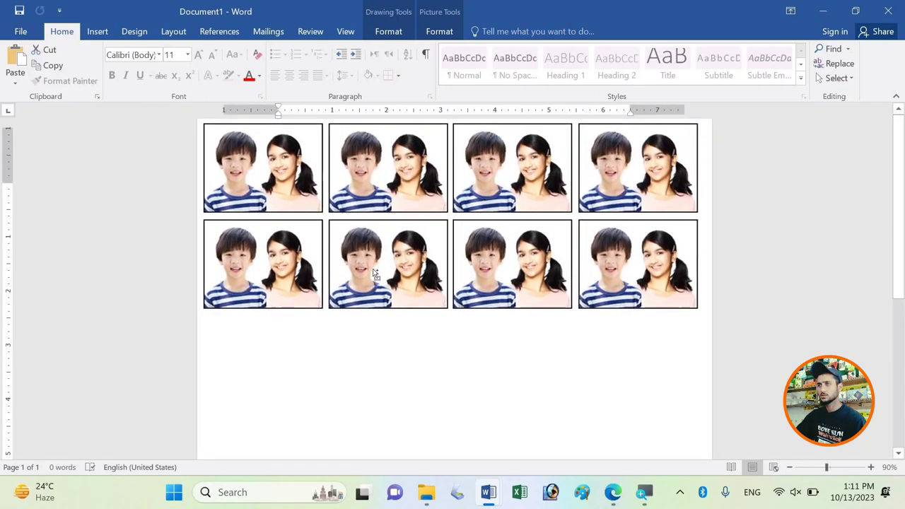
Select all eight photos and paste a third row of copies below.
{"action": "left_click", "coordinate": [621, 273], "text": "ctrl"}
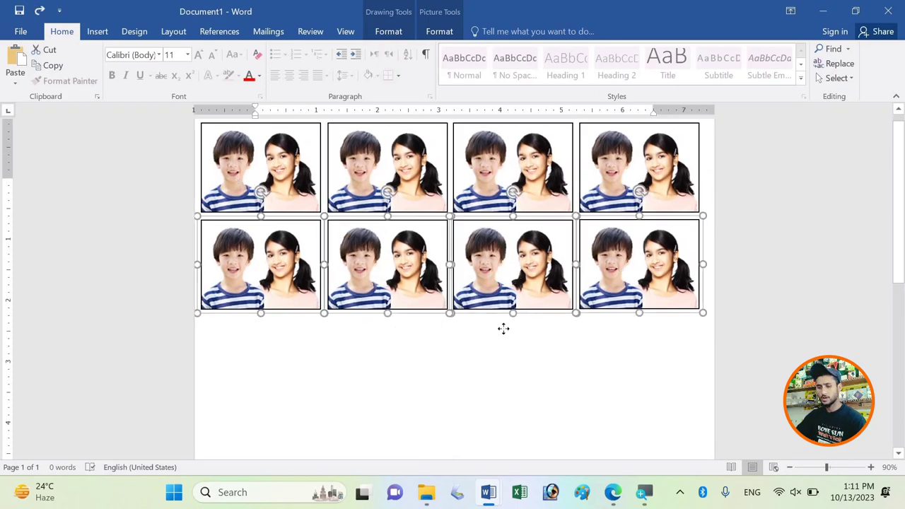
{"action": "key", "text": "ctrl+v"}
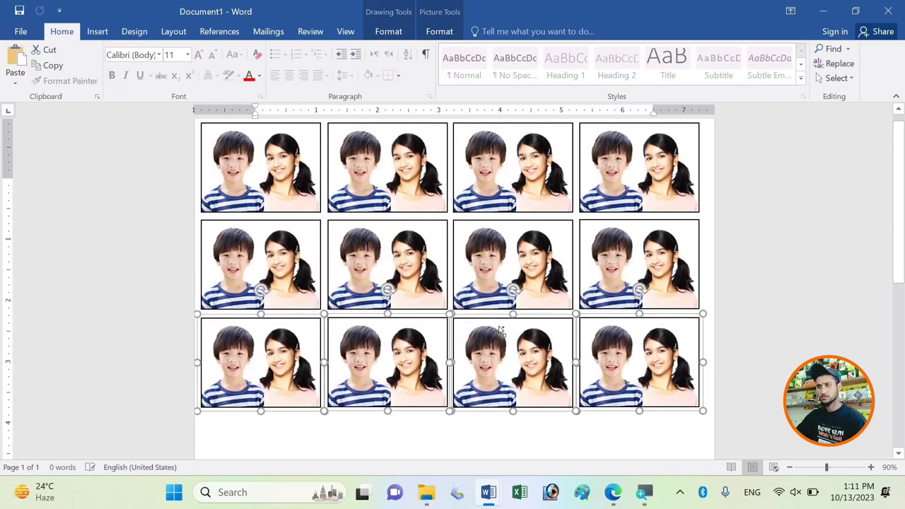
{"action": "scroll", "coordinate": [499, 331], "scroll_direction": "down", "scroll_amount": 2, "text": "ctrl"}
{"action": "scroll", "coordinate": [400, 265], "scroll_direction": "down", "scroll_amount": 3}
Paste two more rows of four photos below the existing rows.
{"action": "scroll", "coordinate": [442, 193], "scroll_direction": "down", "scroll_amount": 1}
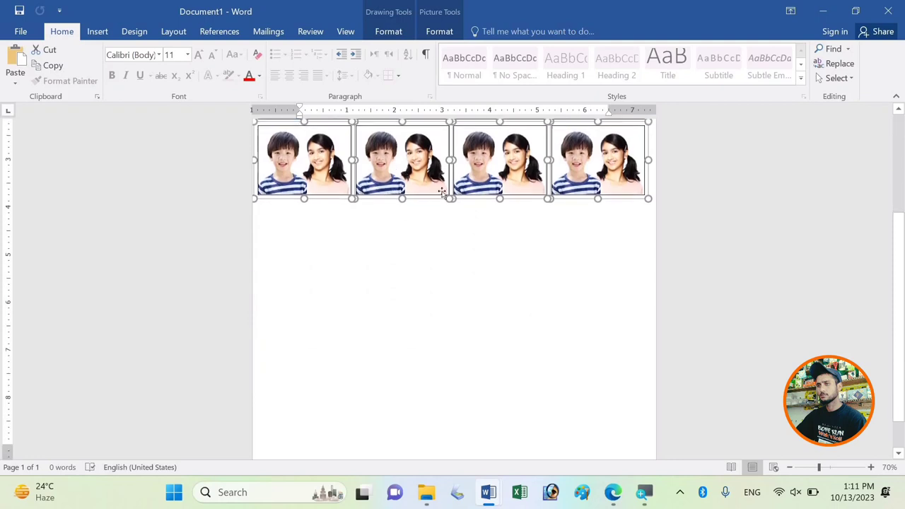
{"action": "key", "text": "ctrl+v"}
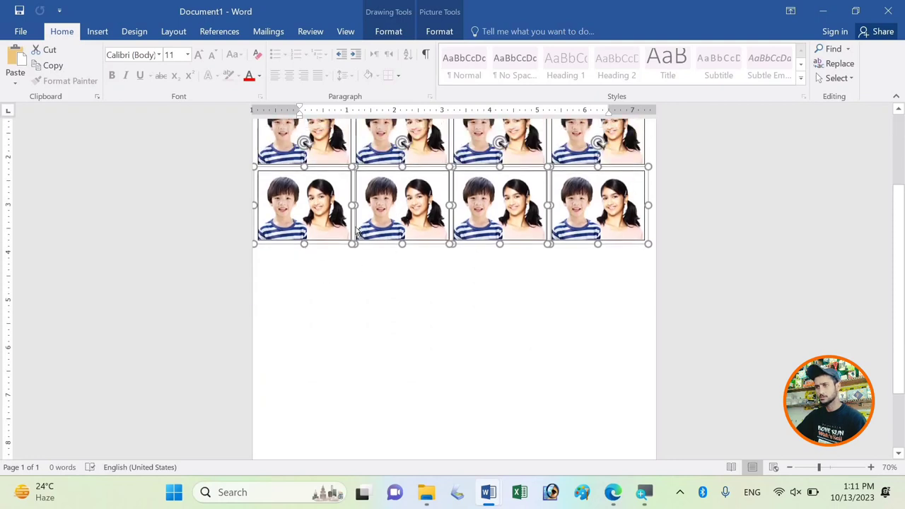
{"action": "left_click", "coordinate": [406, 276]}
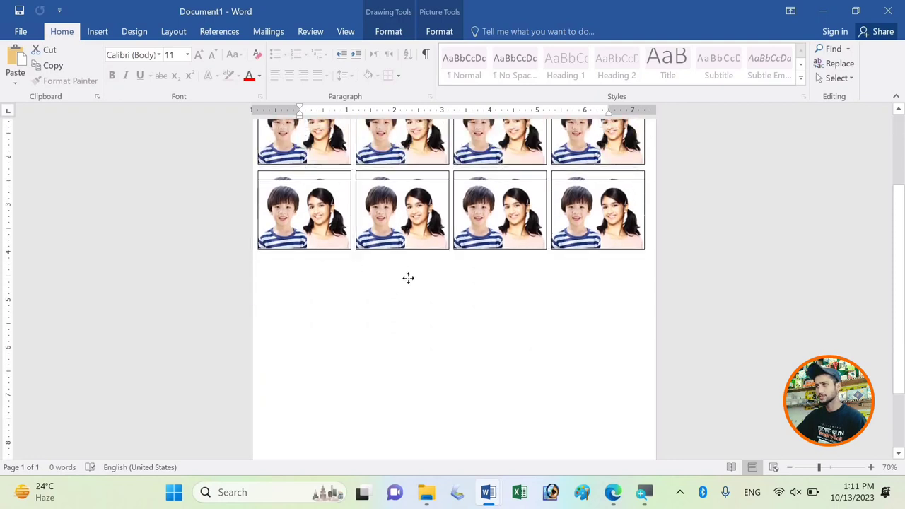
{"action": "key", "text": "ctrl+v"}
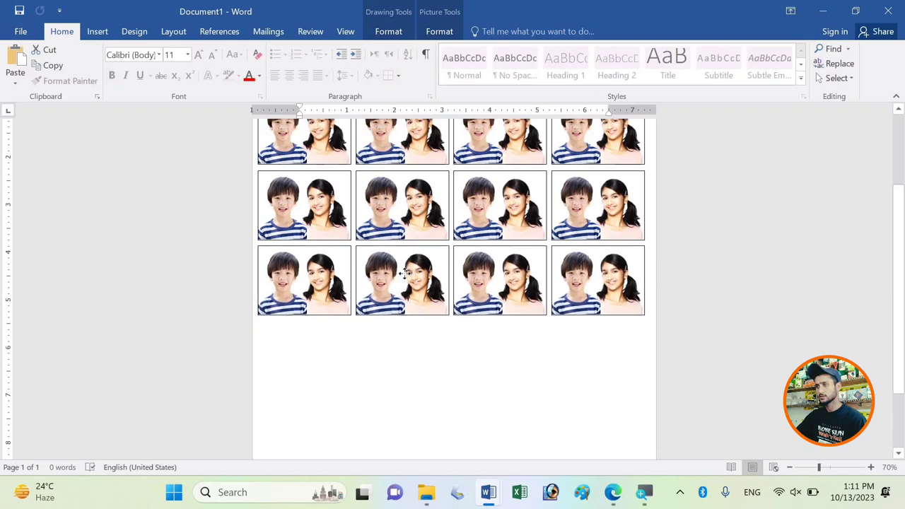
{"action": "left_click", "coordinate": [407, 276]}
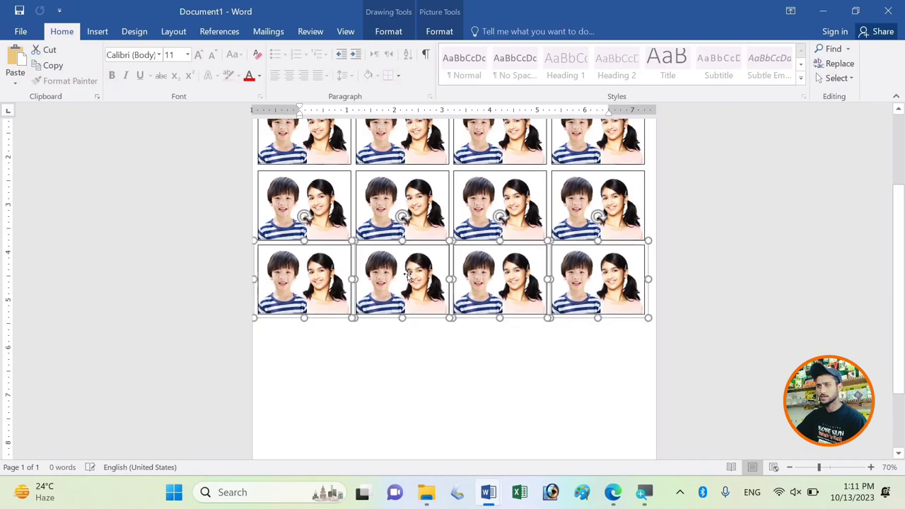
{"action": "key", "text": "ctrl+v"}
Add another row and align the new rows beneath the others using drags and Ctrl+Up.
{"action": "left_click_drag", "start_coordinate": [422, 328], "coordinate": [413, 305]}
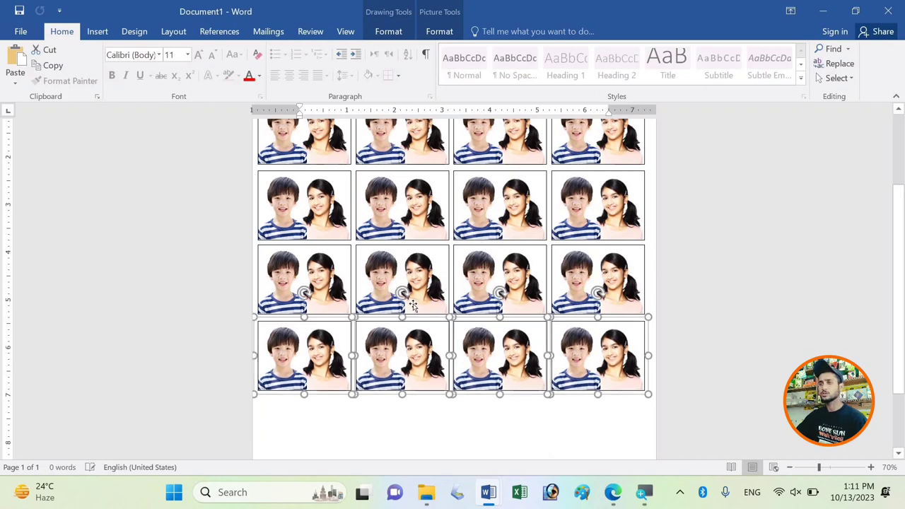
{"action": "scroll", "coordinate": [375, 304], "scroll_direction": "down", "scroll_amount": 2}
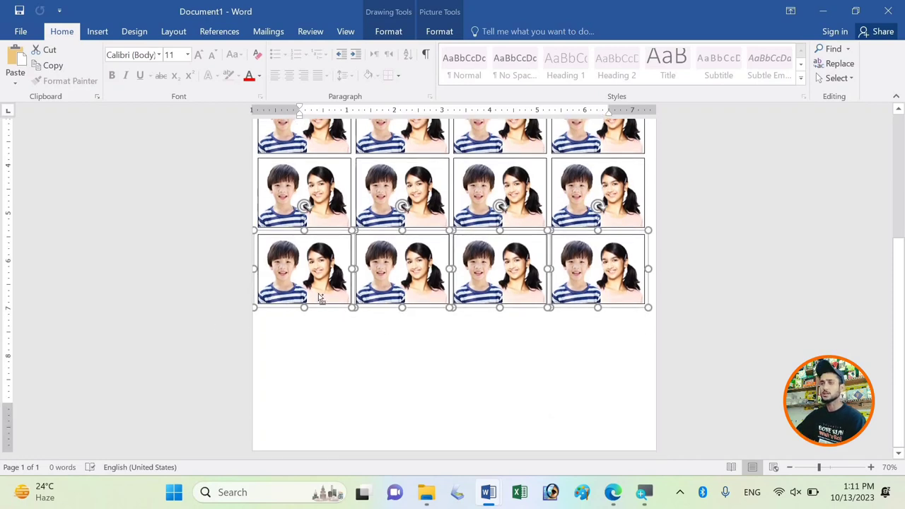
{"action": "key", "text": "ctrl+v"}
{"action": "mouse_move", "coordinate": [311, 293]}
{"action": "left_mouse_down"}
{"action": "mouse_move", "coordinate": [313, 319]}
{"action": "mouse_move", "coordinate": [304, 316]}
{"action": "left_mouse_up"}
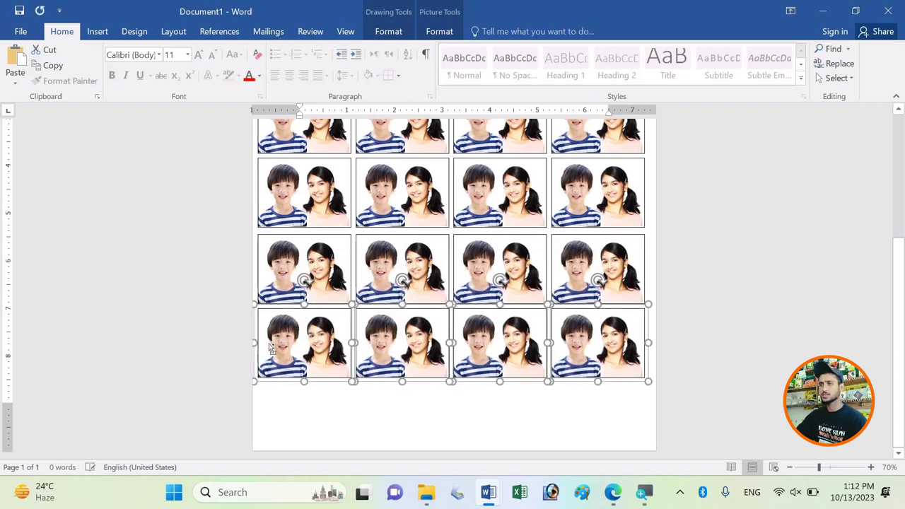
{"action": "key", "text": "ctrl+Up"}
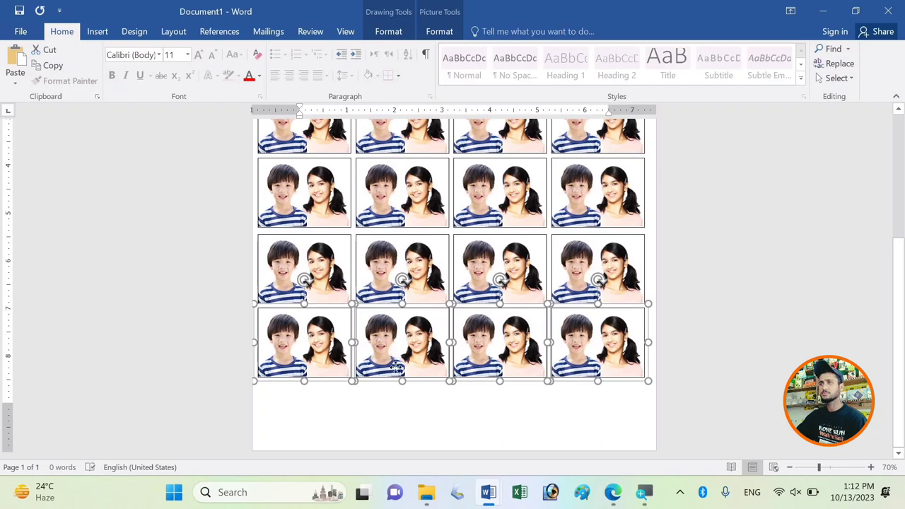
{"action": "left_click_drag", "start_coordinate": [396, 365], "coordinate": [395, 382]}
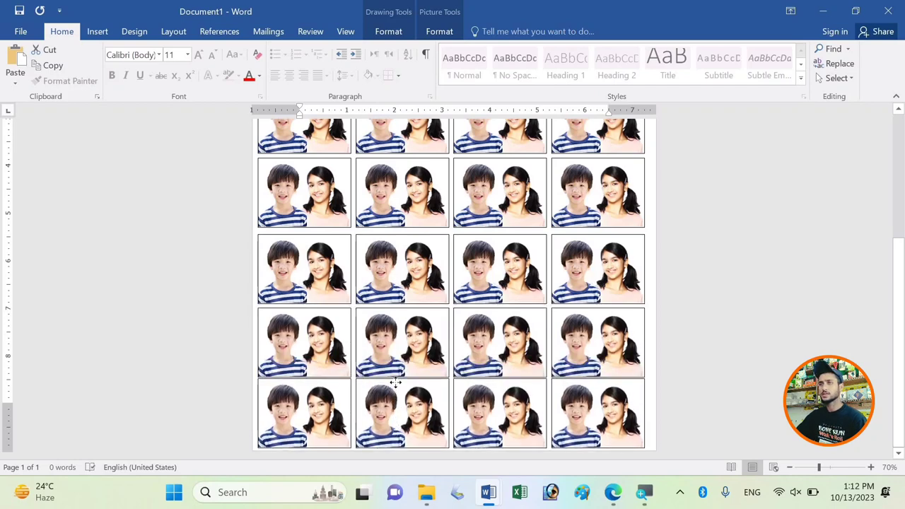
{"action": "left_click", "coordinate": [584, 268], "text": "shift"}
Nudge the selected row of photos upward with the Up arrow.
{"action": "scroll", "coordinate": [584, 269], "scroll_direction": "up", "scroll_amount": 1, "text": "ctrl"}
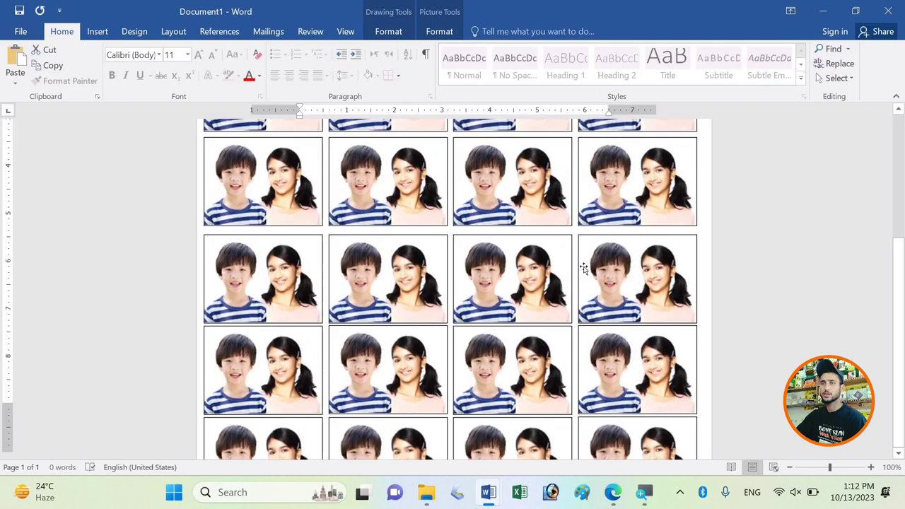
{"action": "scroll", "coordinate": [583, 268], "scroll_direction": "up", "scroll_amount": 1, "text": "ctrl"}
{"action": "scroll", "coordinate": [583, 269], "scroll_direction": "up", "scroll_amount": 1, "text": "ctrl"}
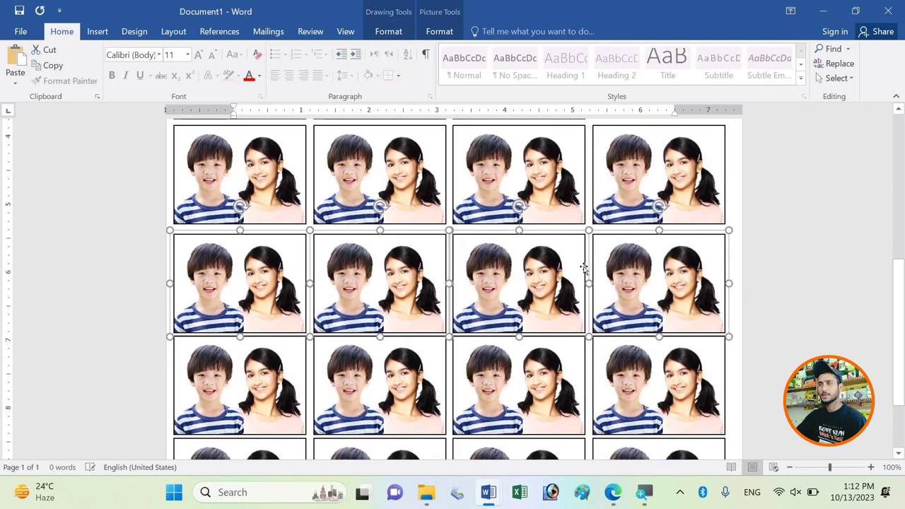
{"action": "key", "text": "Up"}
{"action": "key", "text": "Up"}
{"action": "key", "text": "Up"}
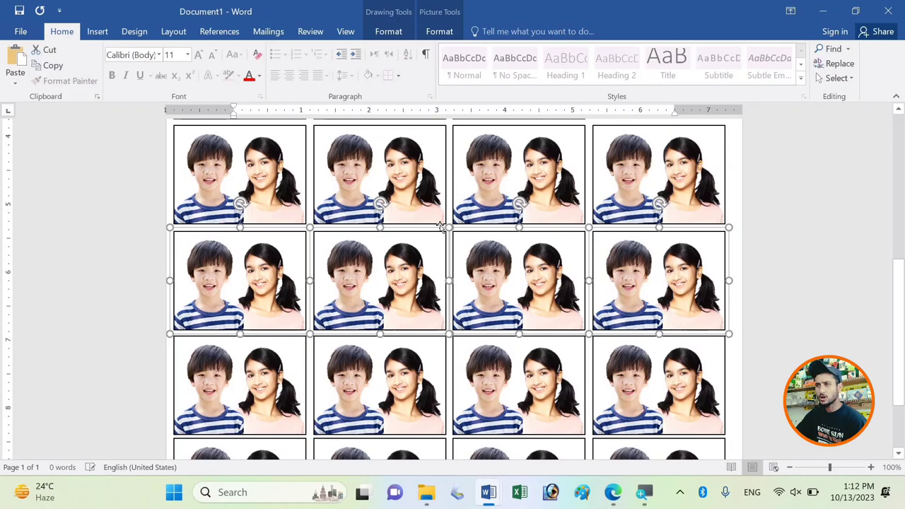
{"action": "scroll", "coordinate": [439, 226], "scroll_direction": "up", "scroll_amount": 3}
{"action": "scroll", "coordinate": [314, 384], "scroll_direction": "up", "scroll_amount": 2}
{"action": "scroll", "coordinate": [404, 269], "scroll_direction": "up", "scroll_amount": 2}
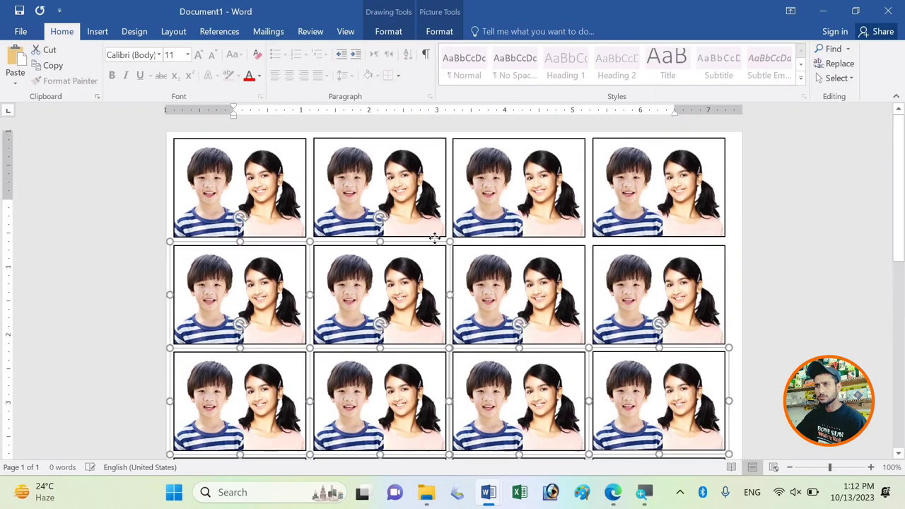
Select all four second-row photos and nudge them up to sit snugly under row one.
{"action": "left_click", "coordinate": [233, 297]}
{"action": "left_click", "coordinate": [354, 283], "text": "ctrl"}
{"action": "left_click", "coordinate": [517, 290], "text": "ctrl"}
{"action": "left_click", "coordinate": [624, 289], "text": "ctrl"}
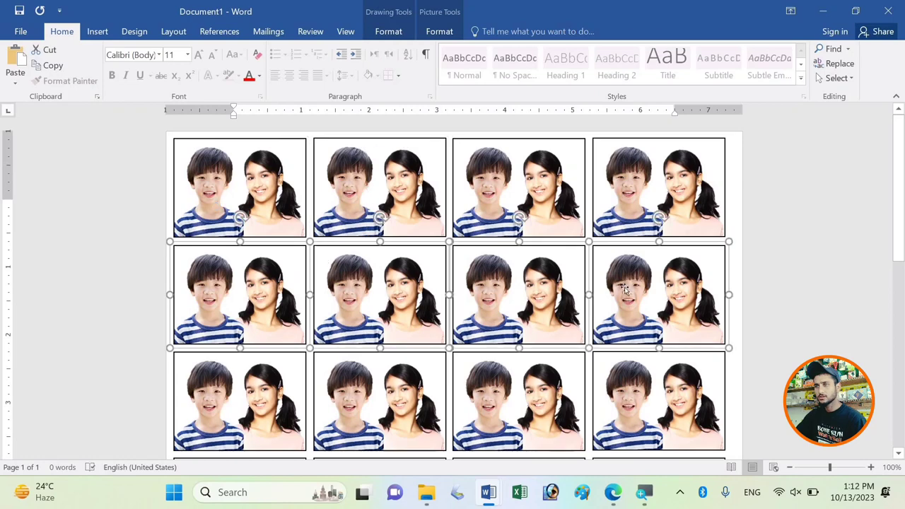
{"action": "key", "text": "Up"}
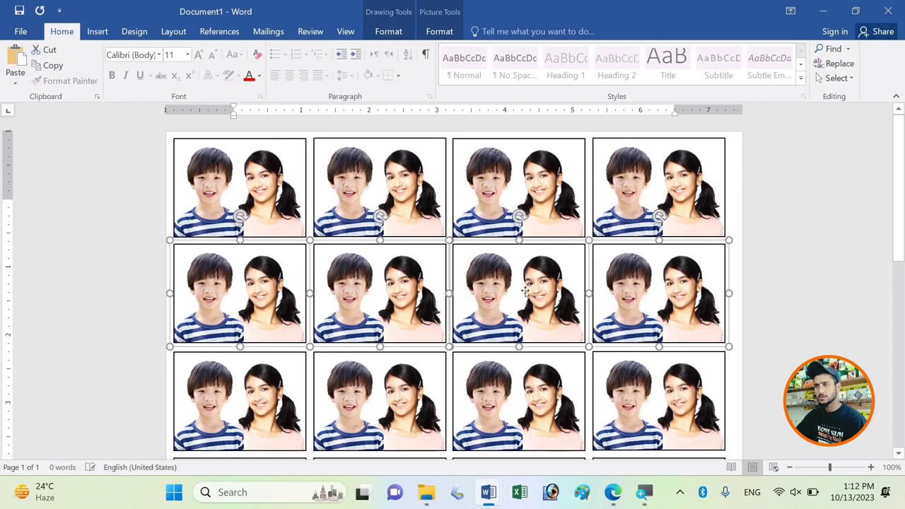
{"action": "scroll", "coordinate": [424, 290], "scroll_direction": "down", "scroll_amount": 1}
{"action": "scroll", "coordinate": [424, 290], "scroll_direction": "down", "scroll_amount": 2}
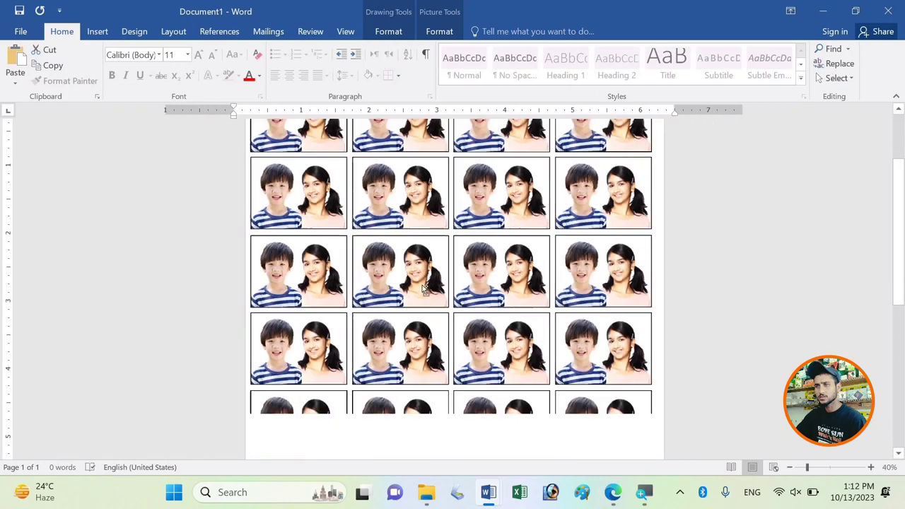
{"action": "scroll", "coordinate": [424, 290], "scroll_direction": "down", "scroll_amount": 3}
{"action": "scroll", "coordinate": [423, 290], "scroll_direction": "up", "scroll_amount": 2}
{"action": "scroll", "coordinate": [422, 290], "scroll_direction": "up", "scroll_amount": 2}
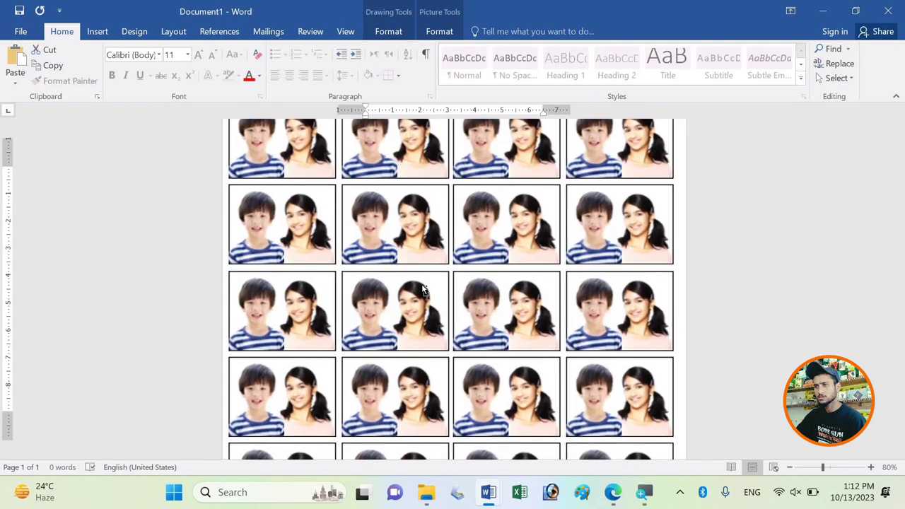
{"action": "scroll", "coordinate": [259, 182], "scroll_direction": "up", "scroll_amount": 1}
Select top-row photos, ending with the top-left one.
{"action": "left_click", "coordinate": [620, 191]}
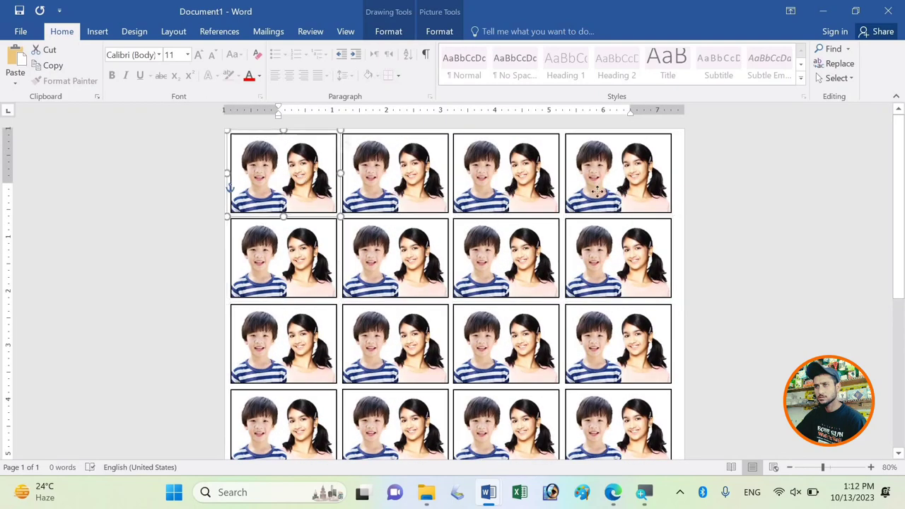
{"action": "left_click", "coordinate": [647, 191]}
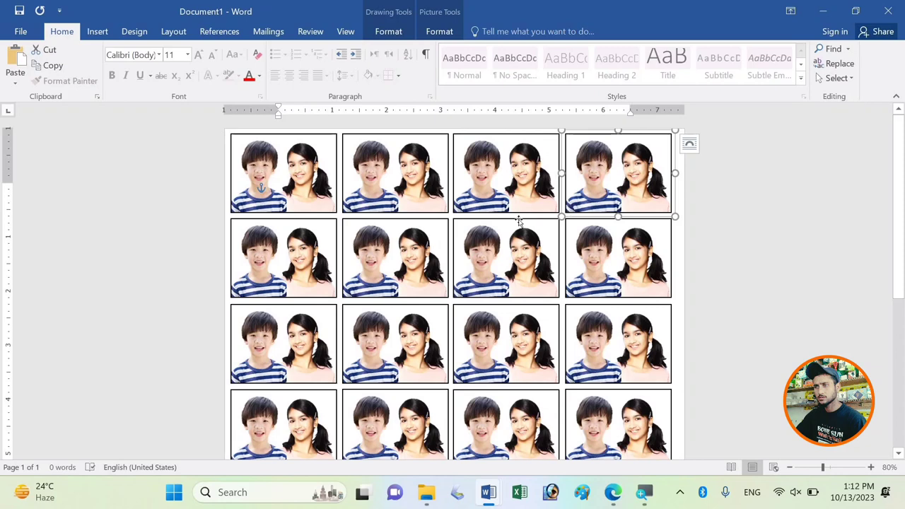
{"action": "left_click", "coordinate": [283, 191]}
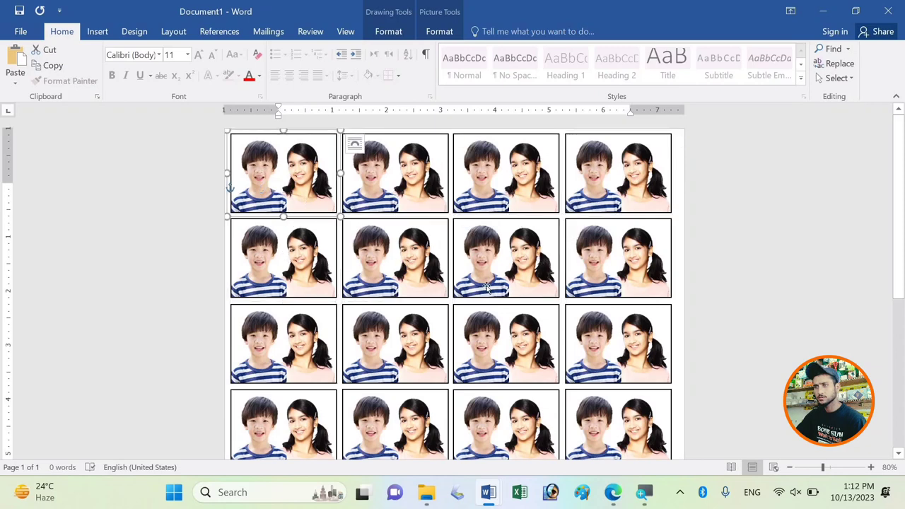
{"action": "scroll", "coordinate": [486, 287], "scroll_direction": "down", "scroll_amount": 4}
{"action": "scroll", "coordinate": [487, 286], "scroll_direction": "up", "scroll_amount": 3}
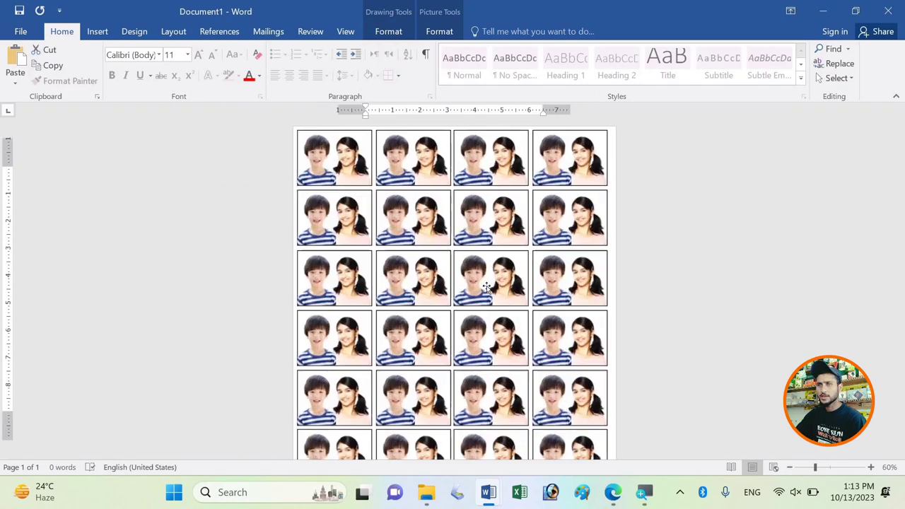
{"action": "scroll", "coordinate": [486, 286], "scroll_direction": "down", "scroll_amount": 3}
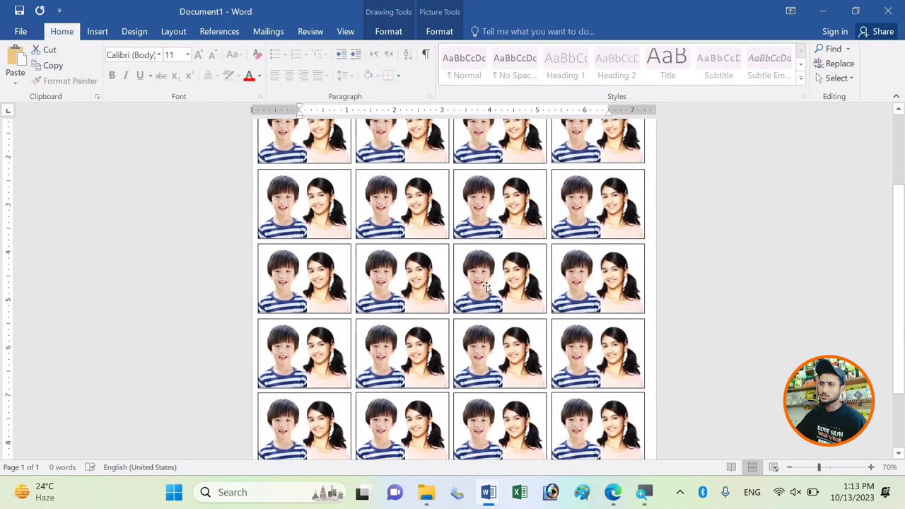
{"action": "scroll", "coordinate": [486, 287], "scroll_direction": "down", "scroll_amount": 1}
{"action": "scroll", "coordinate": [487, 286], "scroll_direction": "up", "scroll_amount": 2}
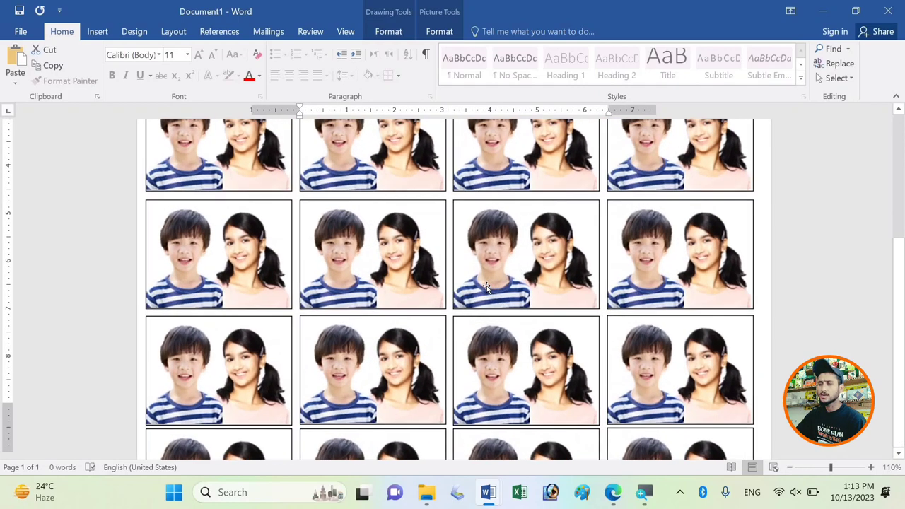
{"action": "scroll", "coordinate": [488, 286], "scroll_direction": "up", "scroll_amount": 2}
{"action": "scroll", "coordinate": [490, 289], "scroll_direction": "down", "scroll_amount": 2}
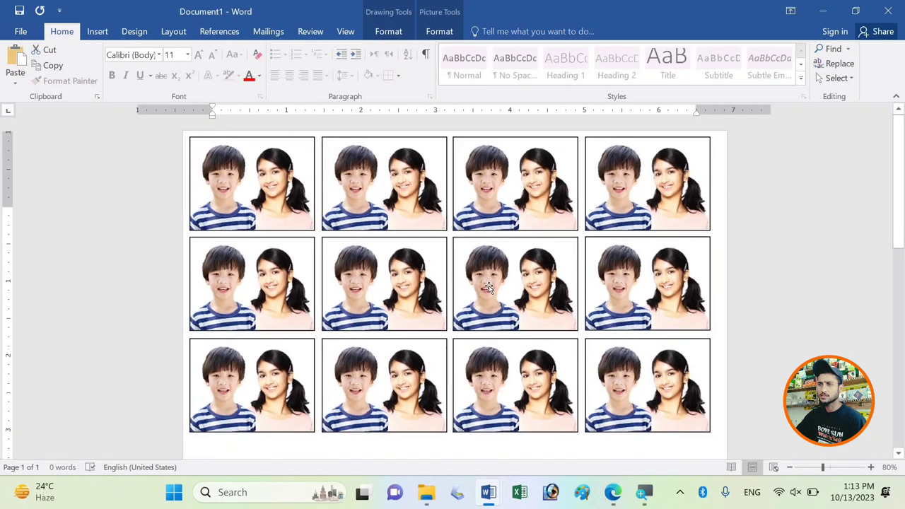
{"action": "scroll", "coordinate": [489, 286], "scroll_direction": "down", "scroll_amount": 1}
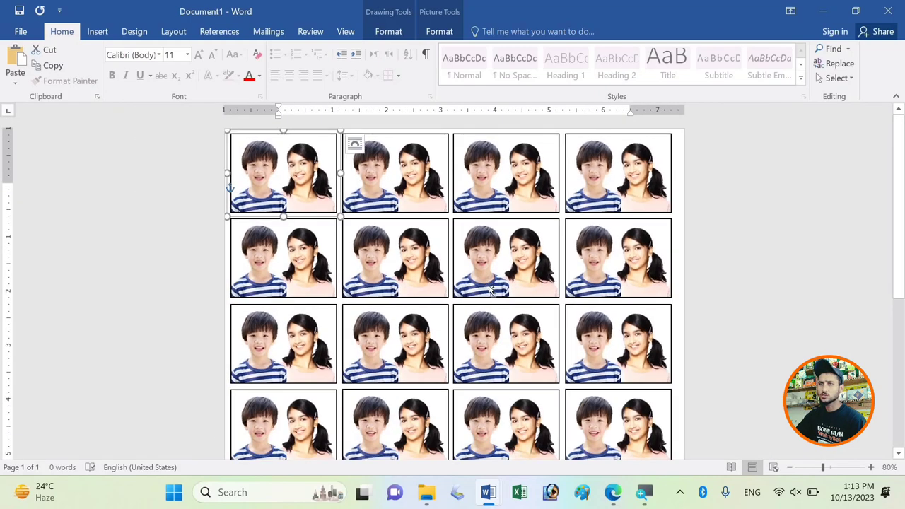
{"action": "scroll", "coordinate": [491, 290], "scroll_direction": "down", "scroll_amount": 2}
{"action": "scroll", "coordinate": [489, 288], "scroll_direction": "down", "scroll_amount": 1}
{"action": "scroll", "coordinate": [488, 287], "scroll_direction": "down", "scroll_amount": 1}
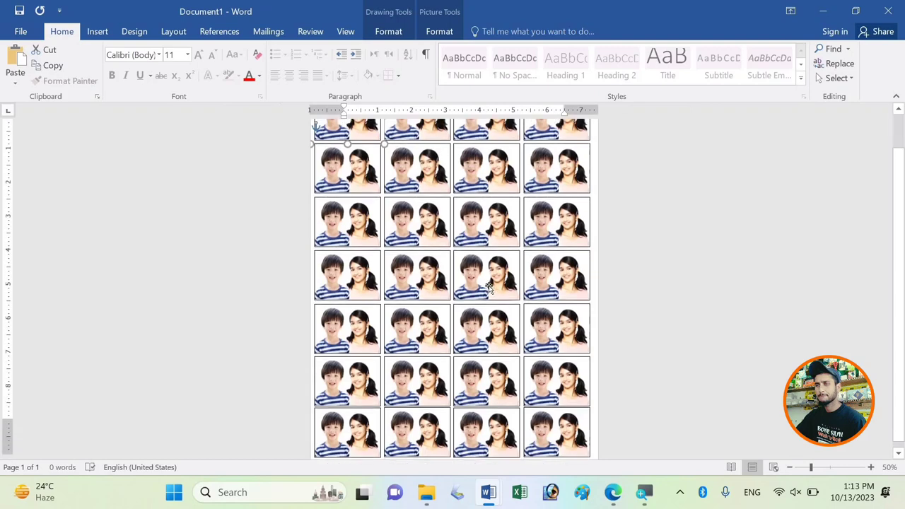
{"action": "scroll", "coordinate": [488, 286], "scroll_direction": "up", "scroll_amount": 4}
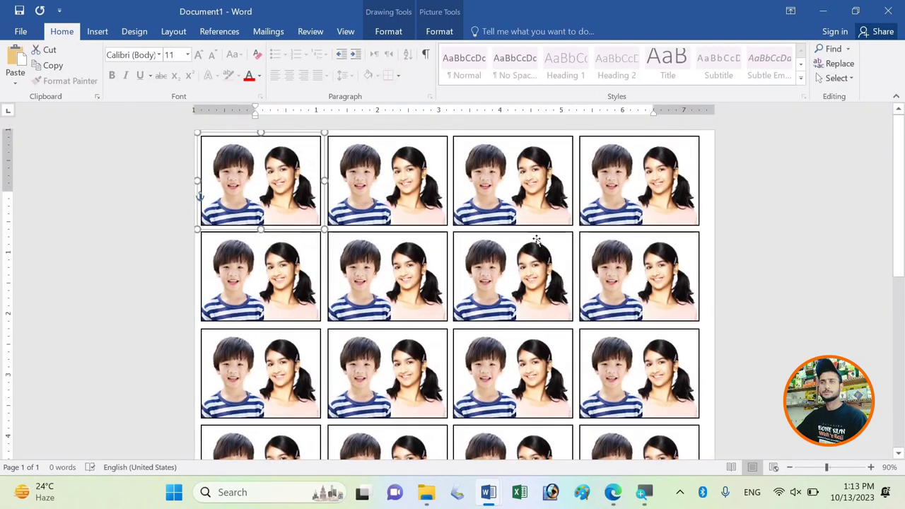
{"action": "key", "text": "Tab"}
{"action": "key", "text": "Tab"}
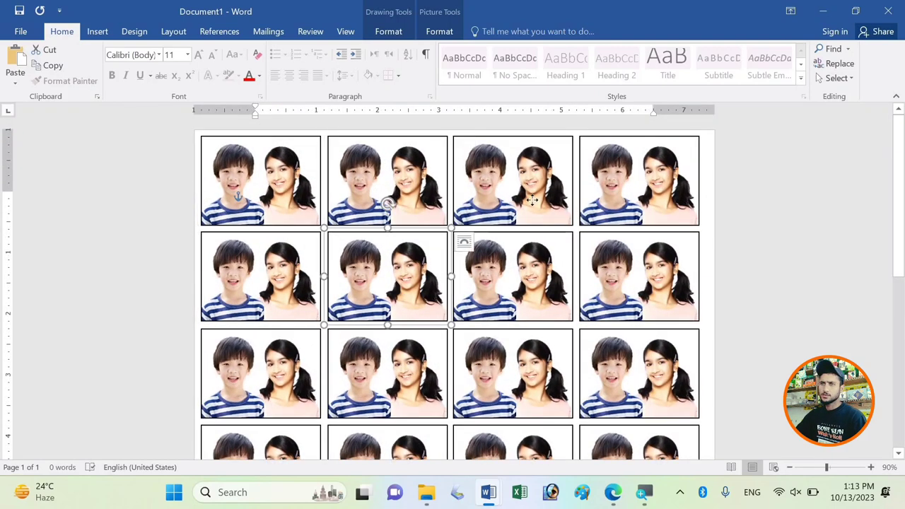
{"action": "key", "text": "Tab"}
{"action": "key", "text": "Tab"}
{"action": "key", "text": "Tab"}
{"action": "key", "text": "Tab"}
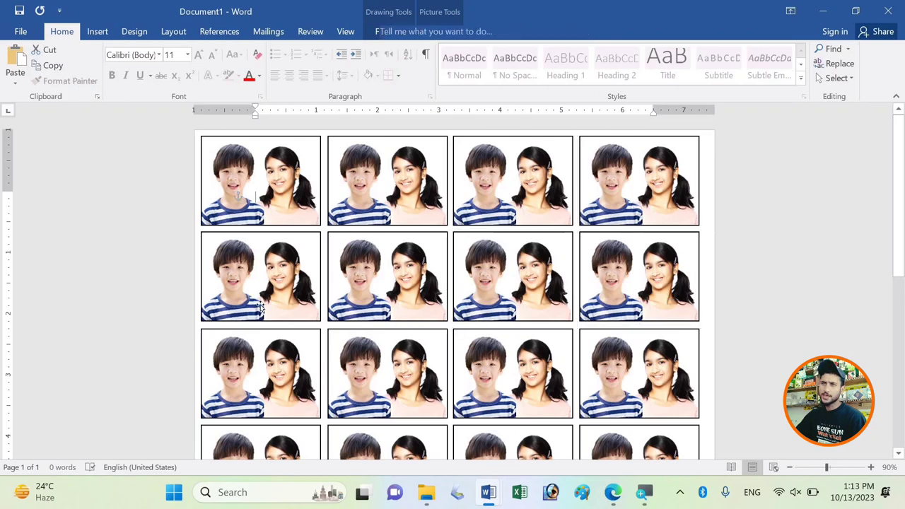
{"action": "key", "text": "Tab"}
{"action": "key", "text": "Tab"}
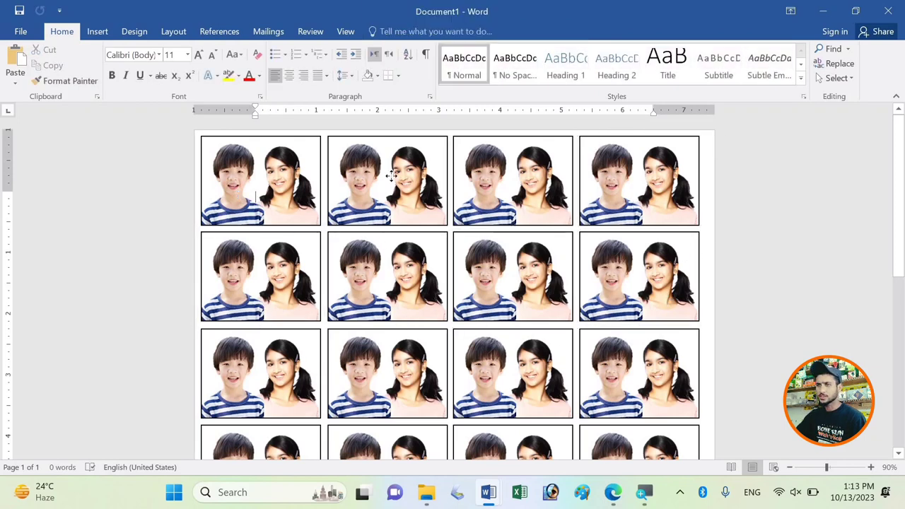
{"action": "key", "text": "Tab"}
{"action": "key", "text": "Tab"}
{"action": "key", "text": "Tab"}
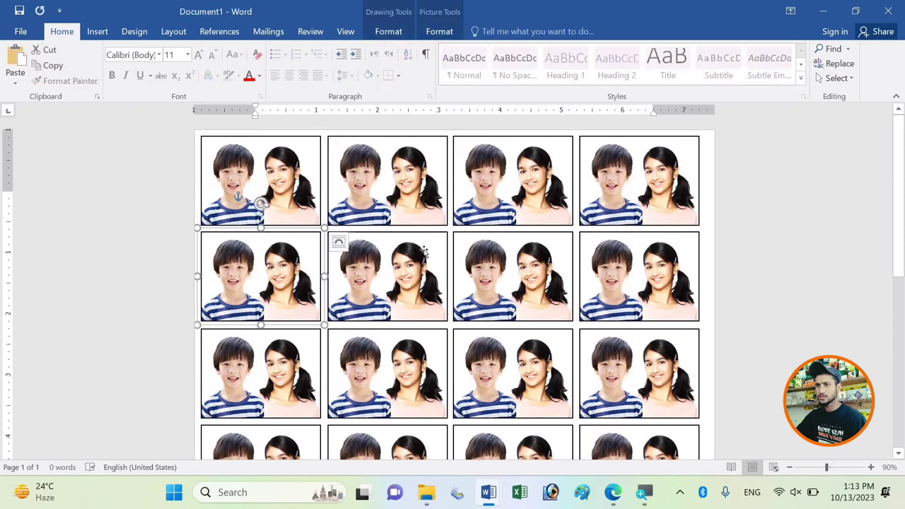
{"action": "key", "text": "Tab"}
{"action": "key", "text": "Tab"}
{"action": "key", "text": "Tab"}
{"action": "key", "text": "Tab"}
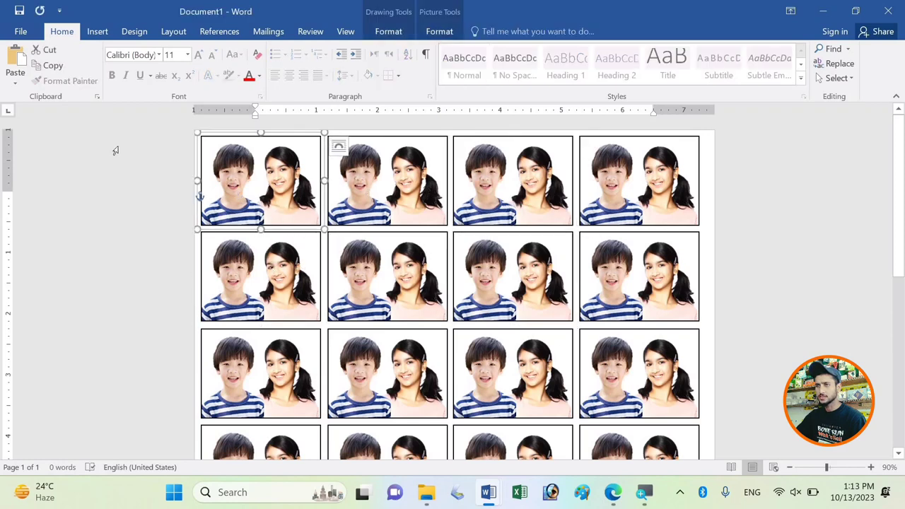
{"action": "left_click", "coordinate": [21, 31]}
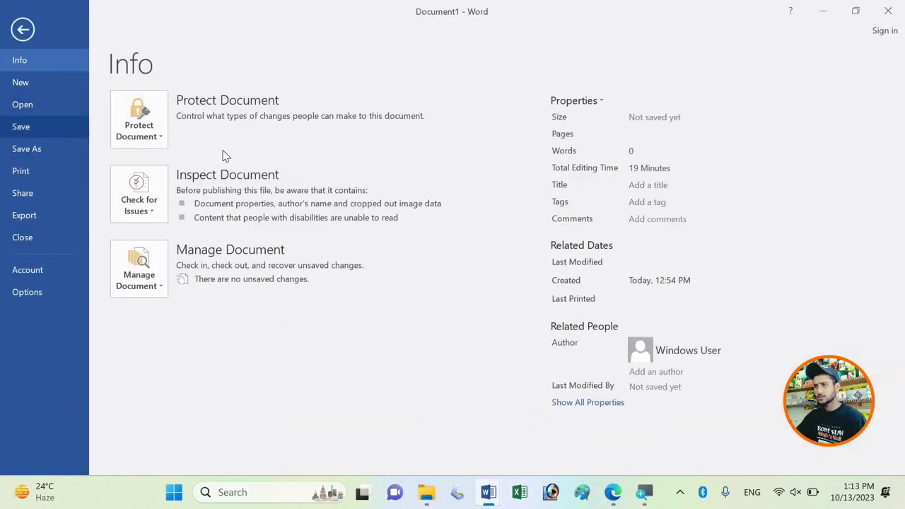
{"action": "left_click", "coordinate": [22, 31]}
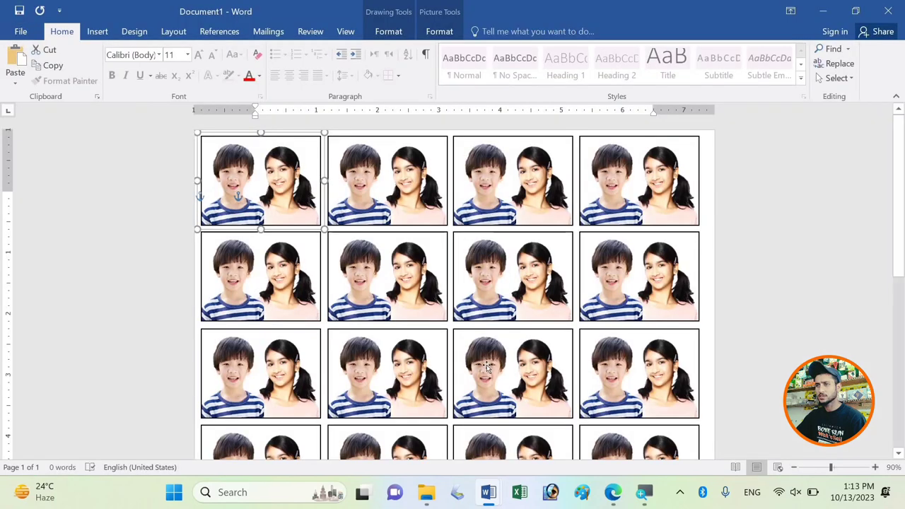
{"action": "left_click", "coordinate": [546, 185]}
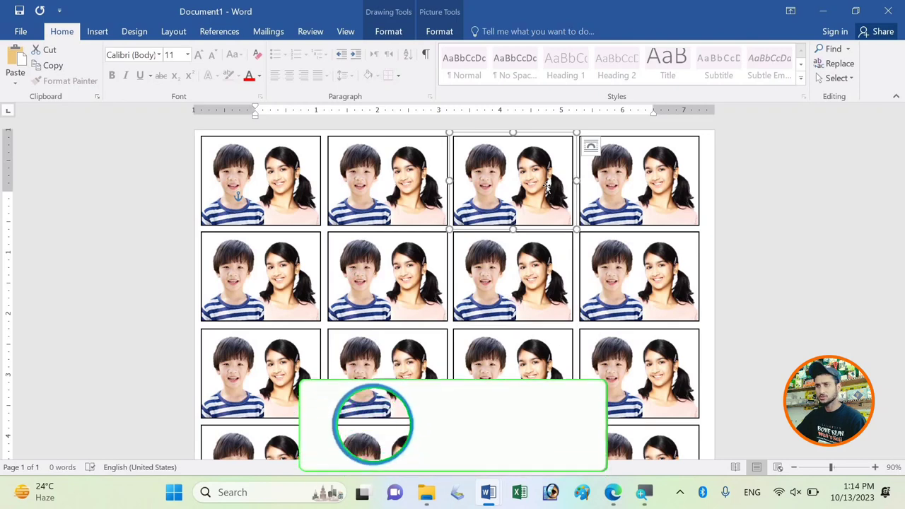